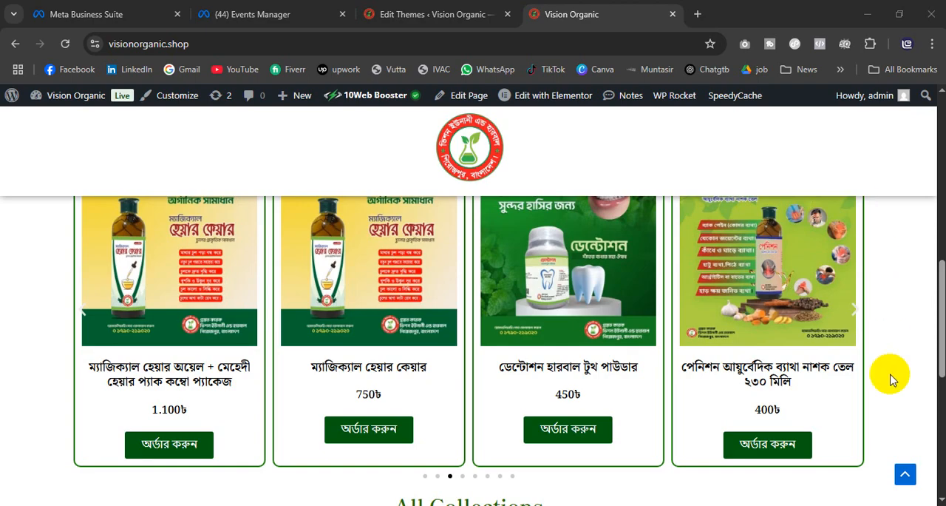
scroll(890, 380, up, 3)
scroll(890, 380, down, 4)
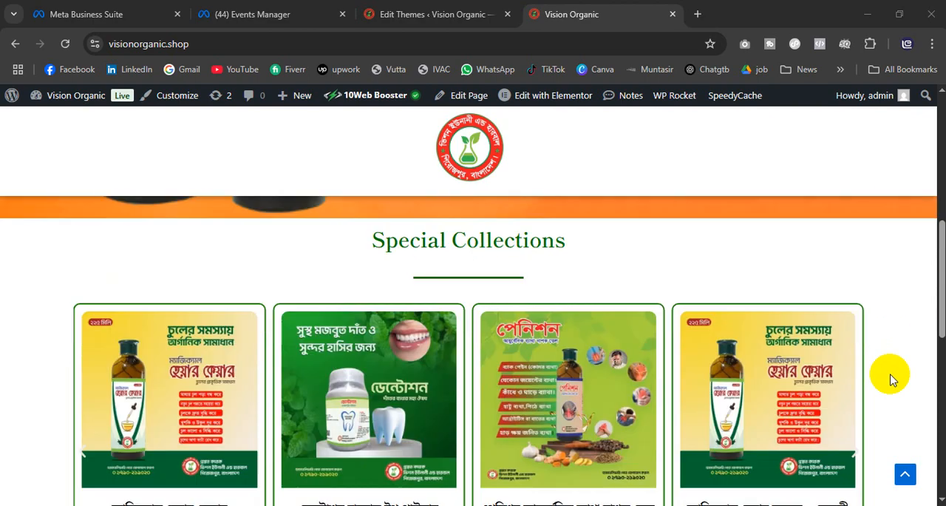
scroll(407, 363, down, 2)
scroll(363, 360, up, 3)
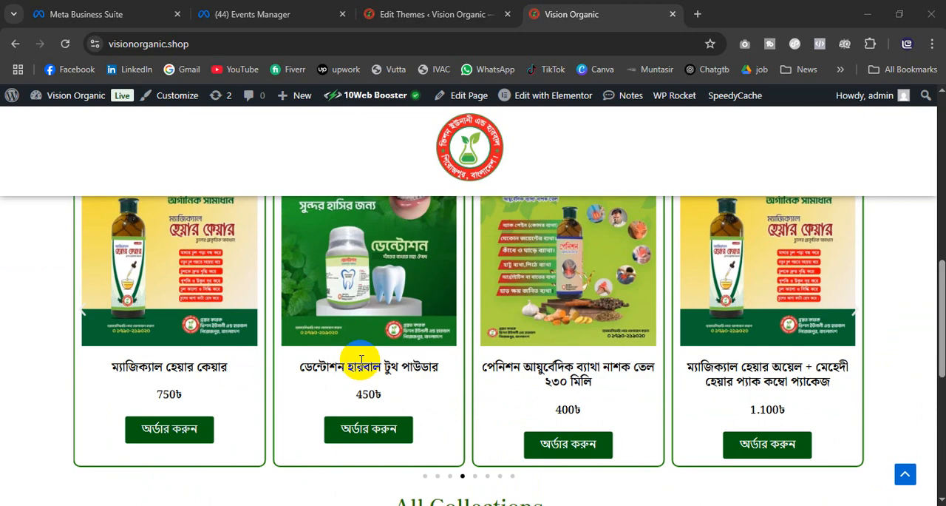
scroll(362, 360, up, 5)
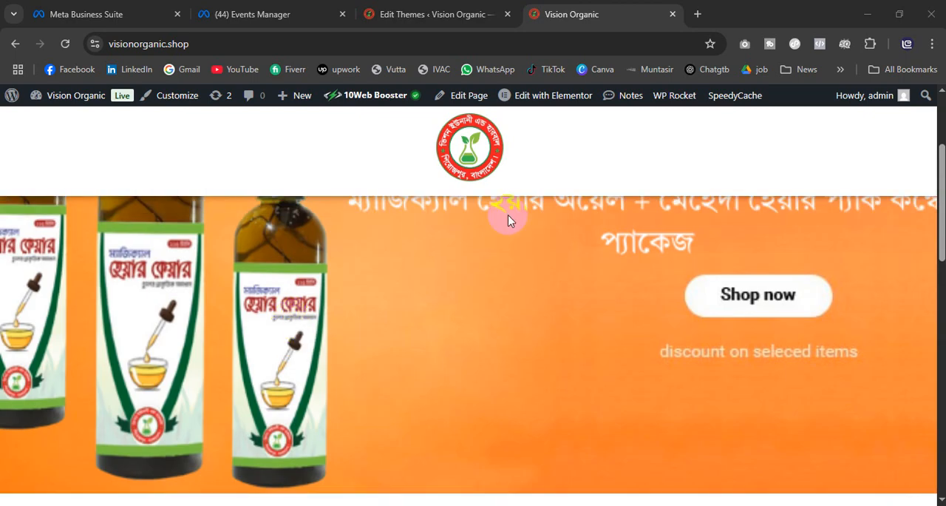
Step: Switch to Meta Business Suite, show its full list of tools, and go to the Events Manager overview
click(81, 71)
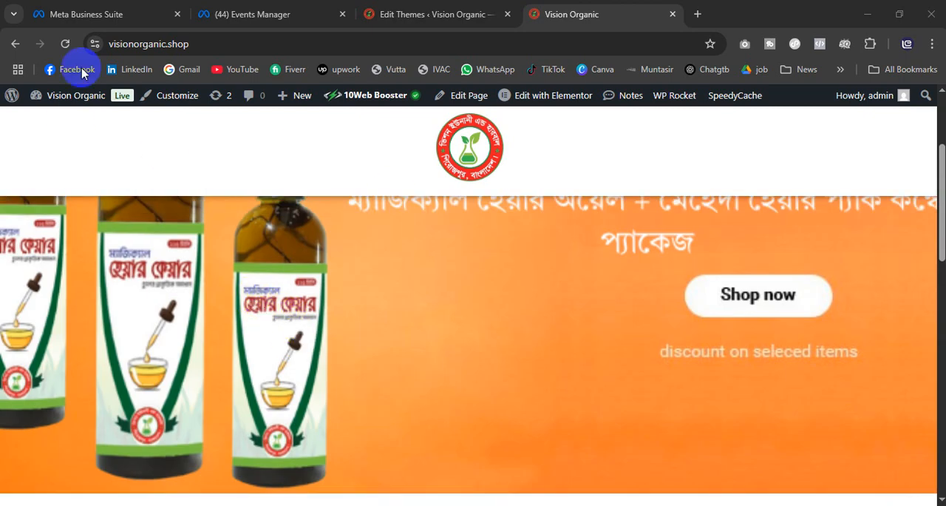
click(87, 15)
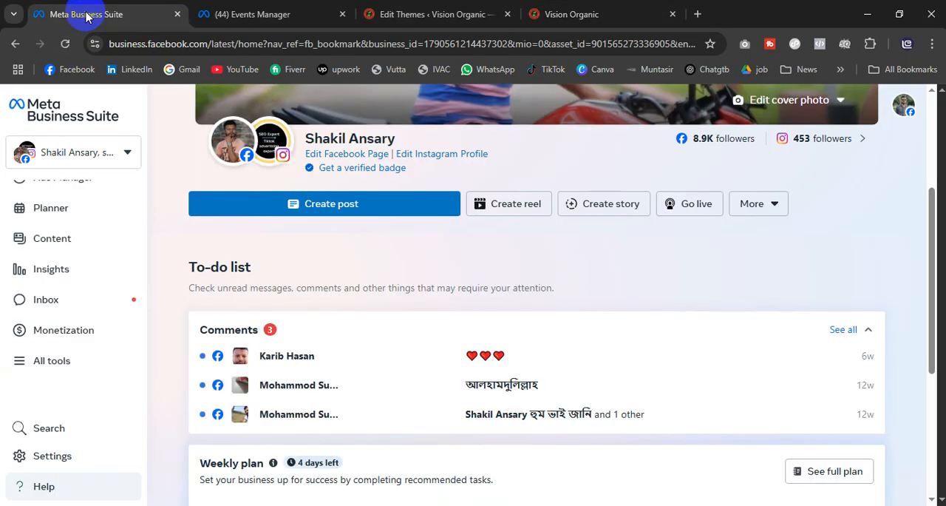
click(20, 363)
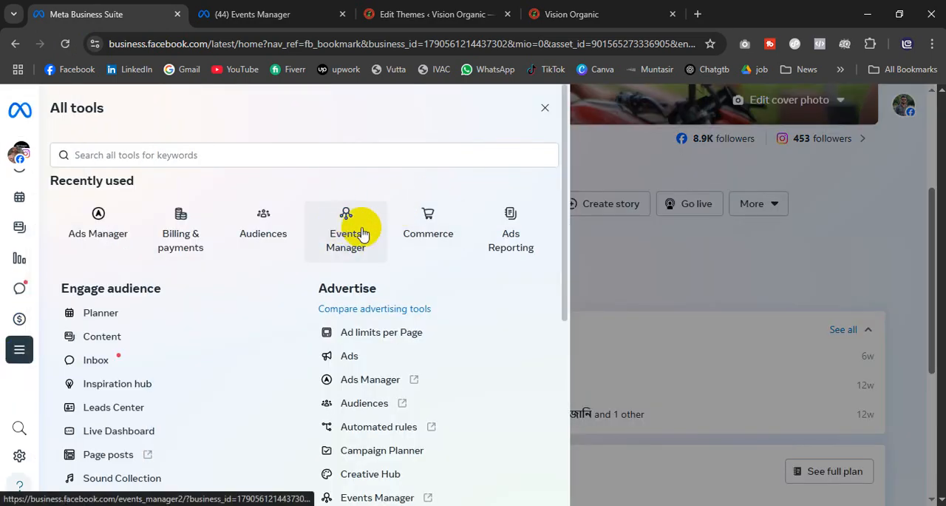
click(274, 14)
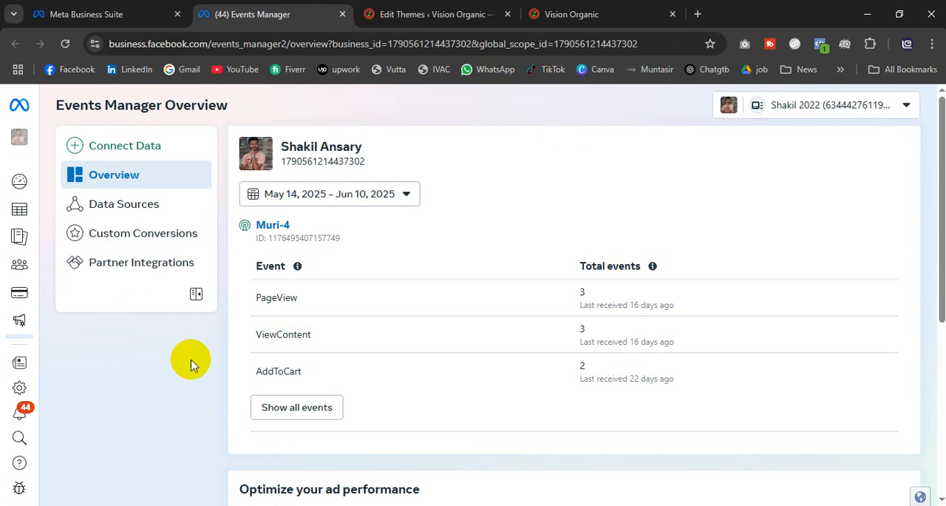
Step: Start connecting a new data source of the Web type in Events Manager
click(132, 150)
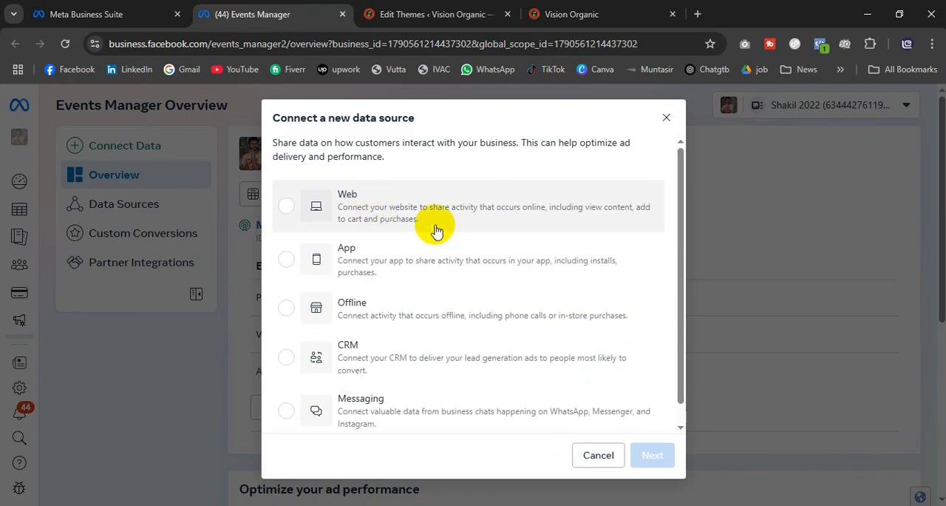
click(288, 215)
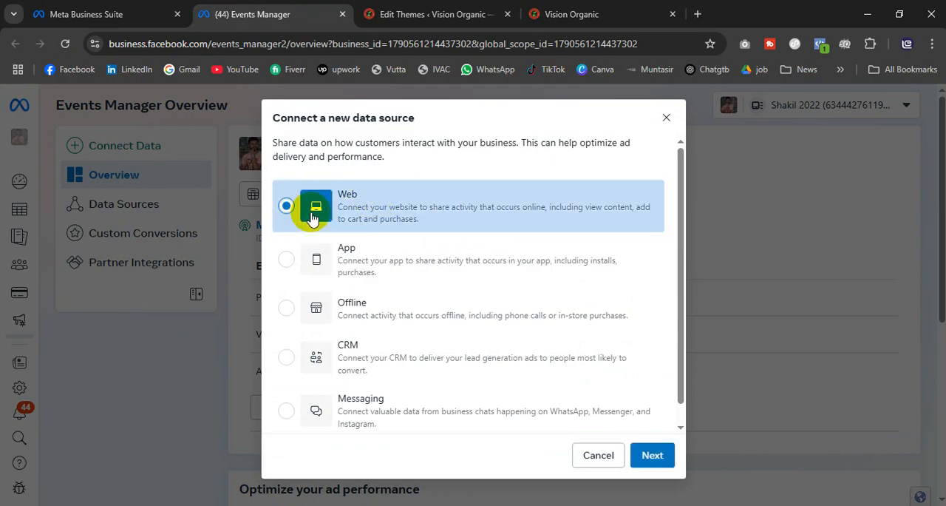
scroll(490, 312, down, 1)
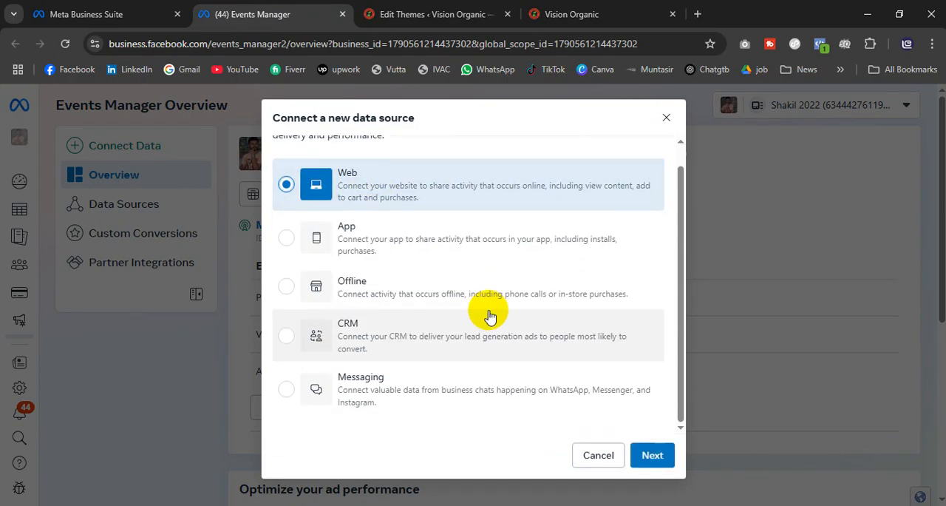
click(651, 456)
click(333, 273)
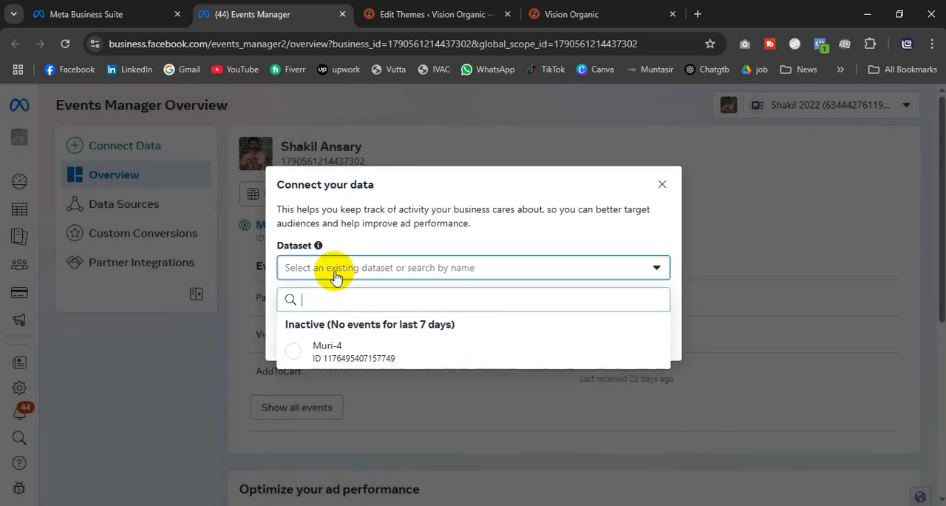
click(333, 274)
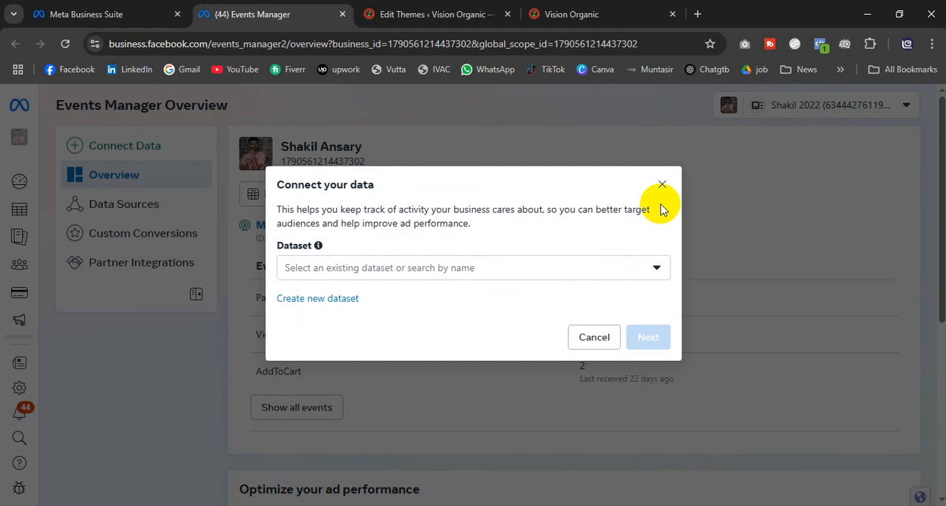
click(439, 268)
click(385, 265)
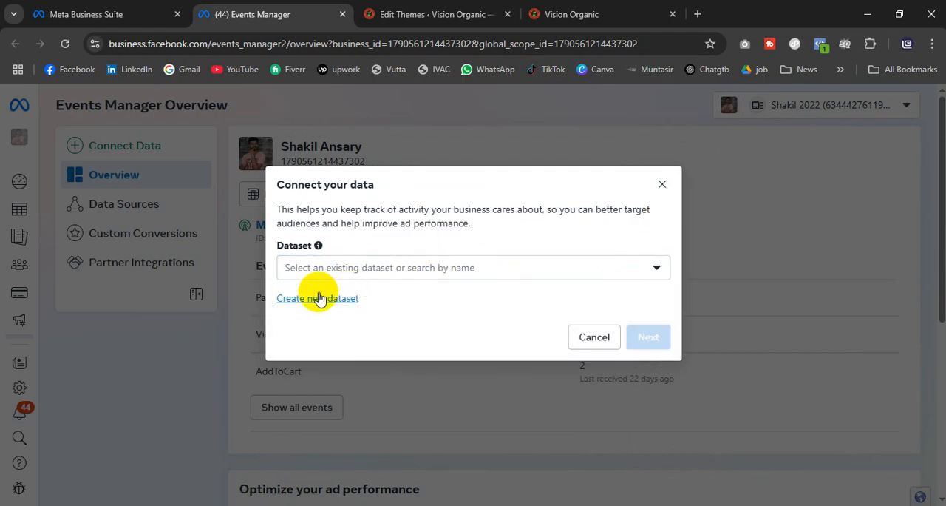
Step: Create a new dataset named "Vision Pixel" for the web connection
click(310, 301)
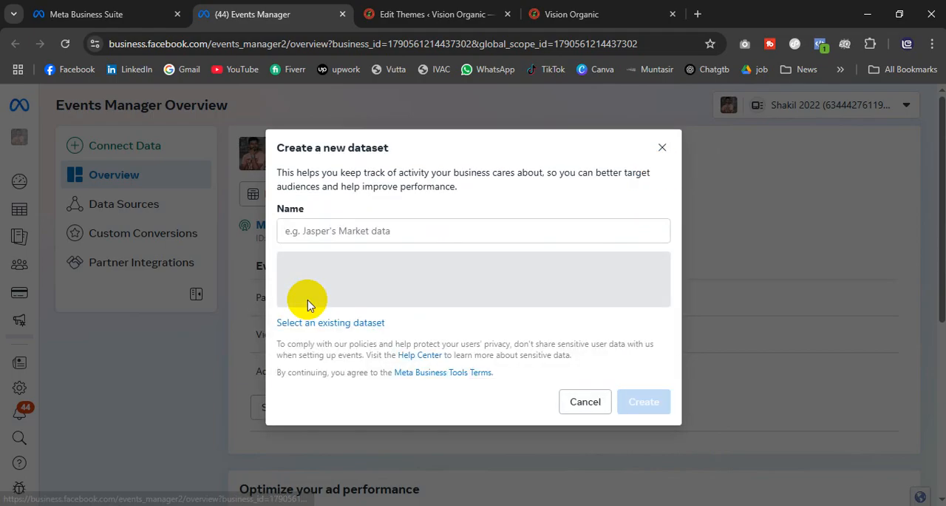
click(339, 233)
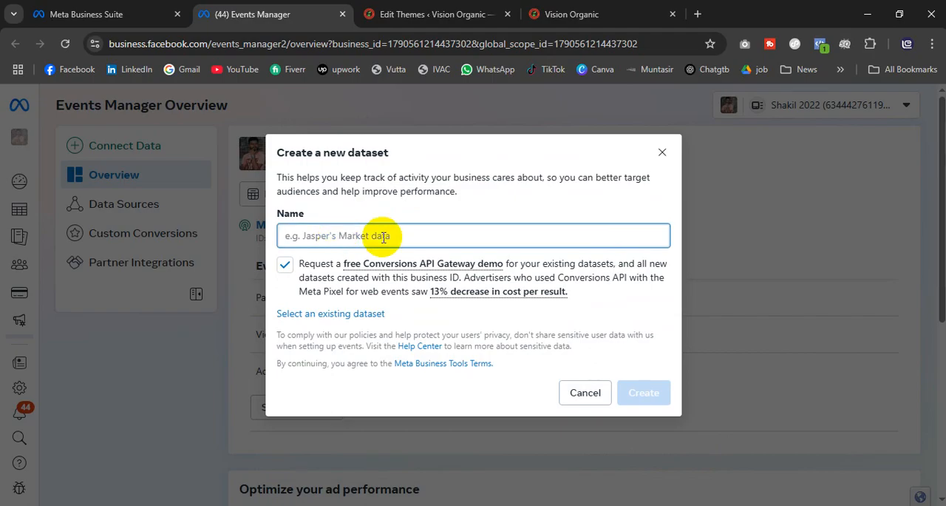
text(Vision Pixel)
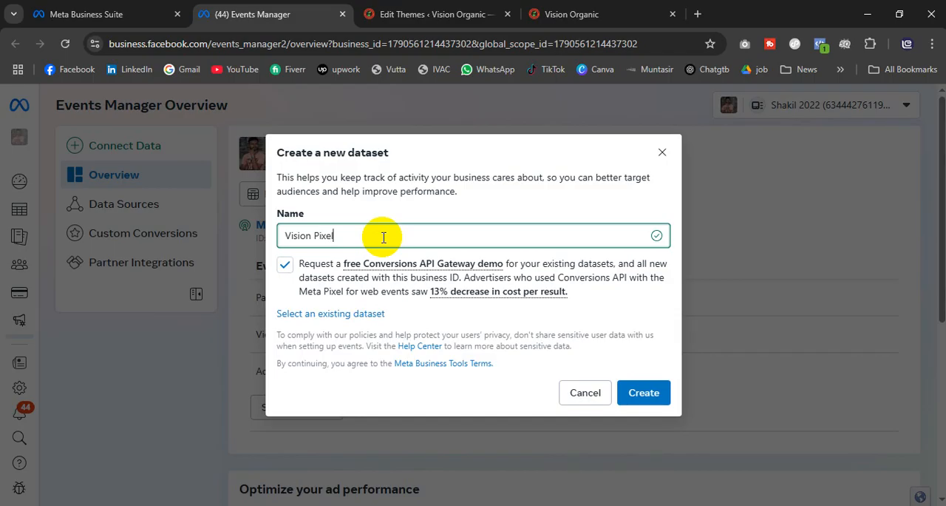
click(644, 392)
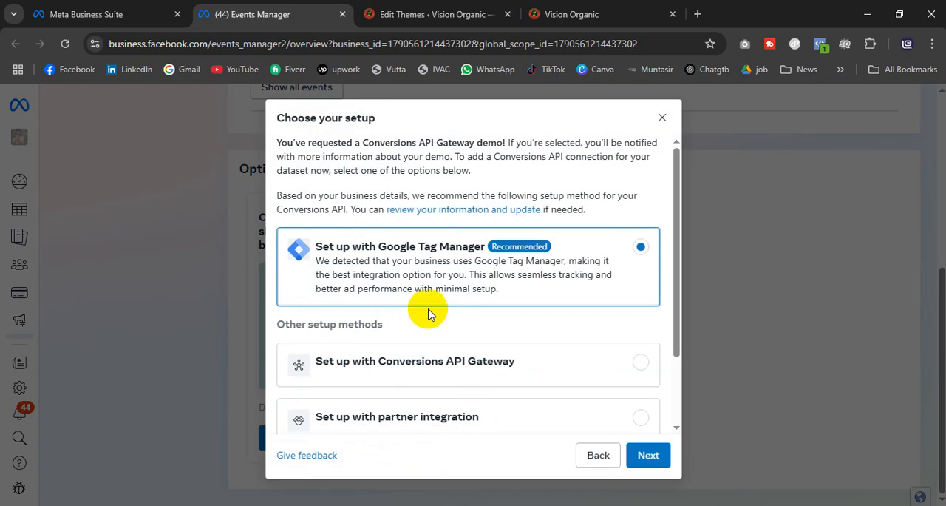
Step: Choose the manual setup method and connect the website with Meta Pixel only
scroll(429, 313, down, 2)
scroll(452, 262, up, 2)
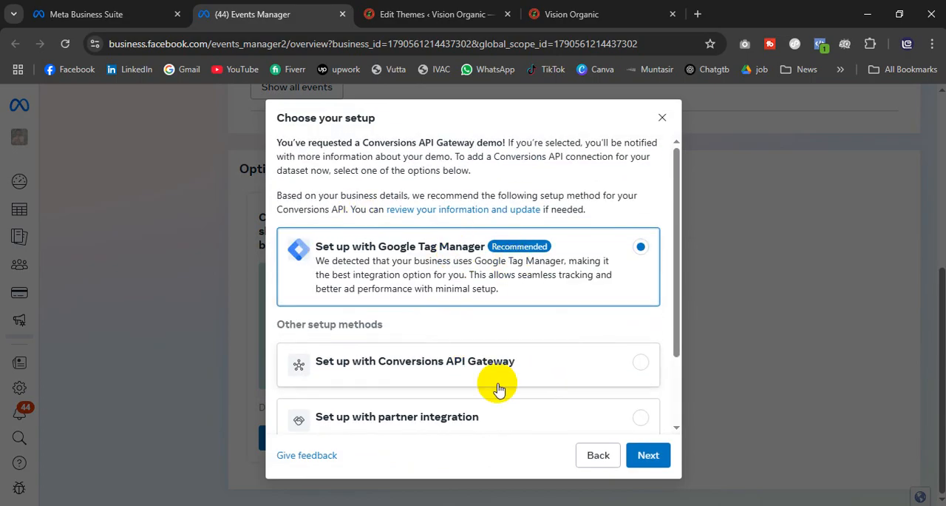
scroll(502, 376, down, 2)
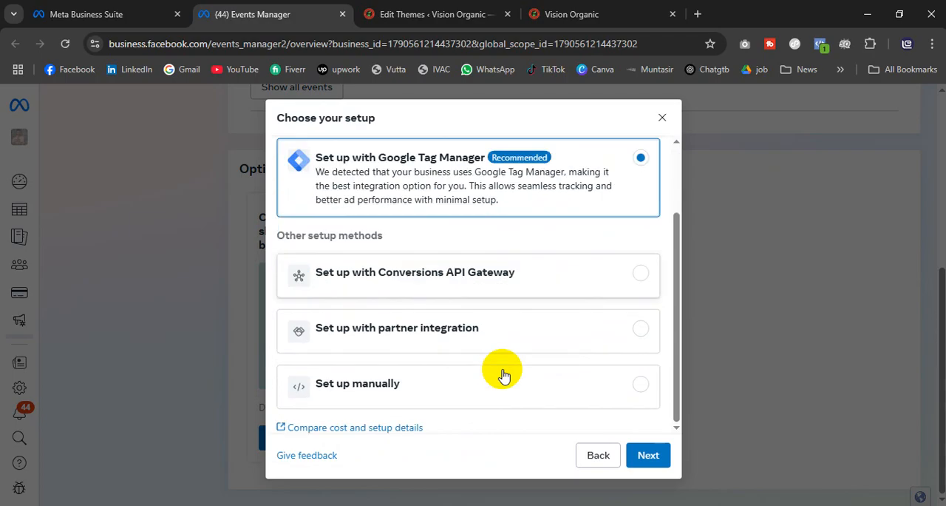
click(639, 383)
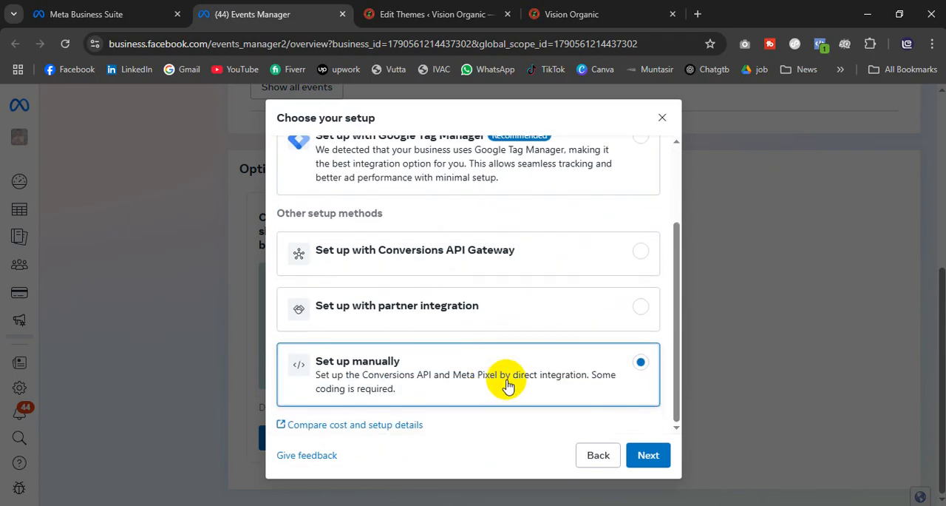
click(650, 456)
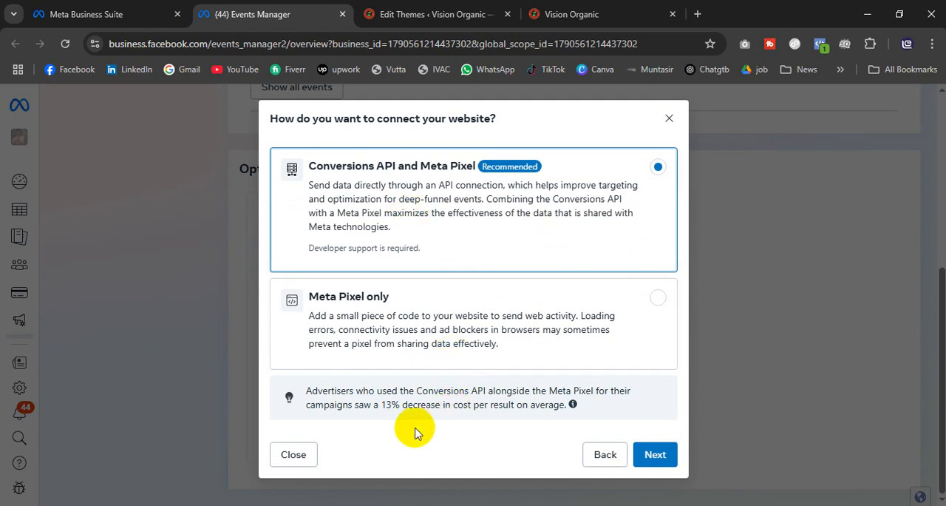
click(645, 334)
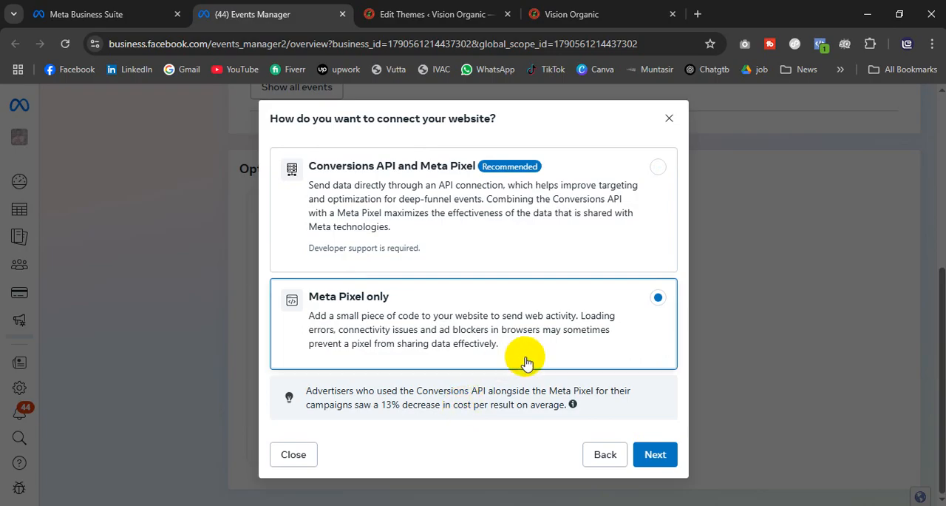
click(653, 454)
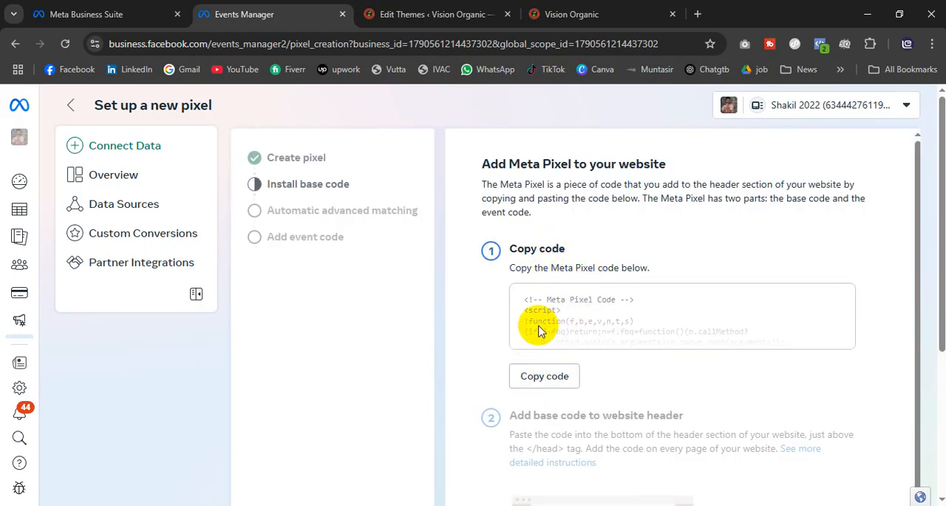
Step: Copy the Meta Pixel base code from the pixel installation instructions
scroll(619, 352, down, 1)
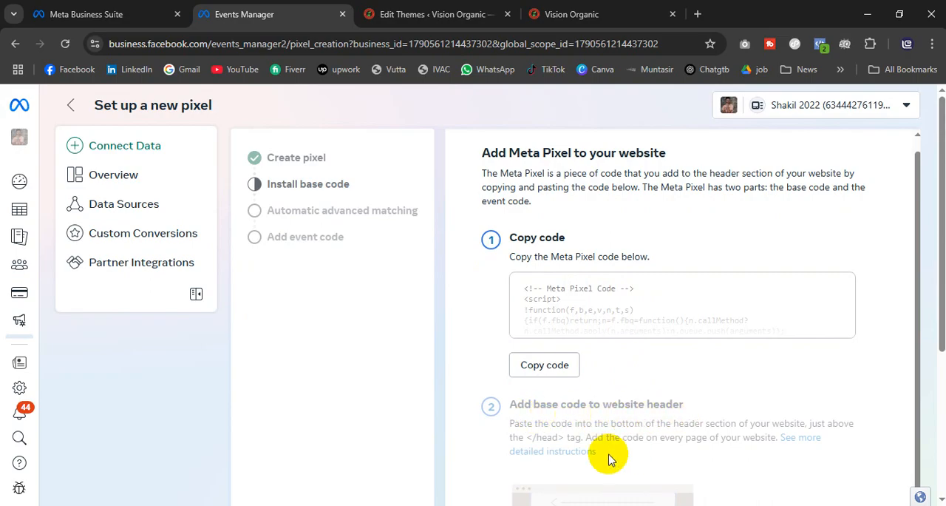
click(544, 364)
scroll(663, 381, down, 3)
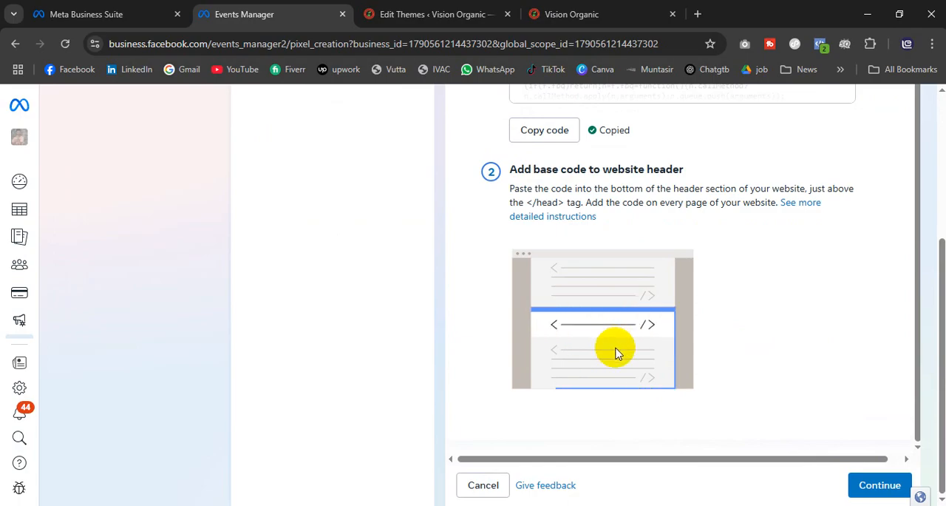
Step: In the WordPress theme file editor, paste the Meta Pixel code just above the </head> tag in header.php and update the file
click(425, 25)
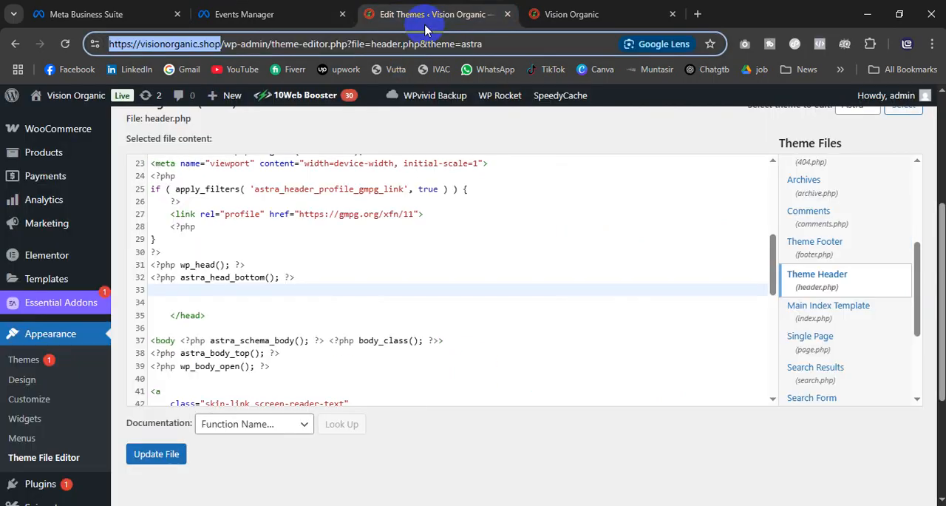
scroll(301, 333, up, 2)
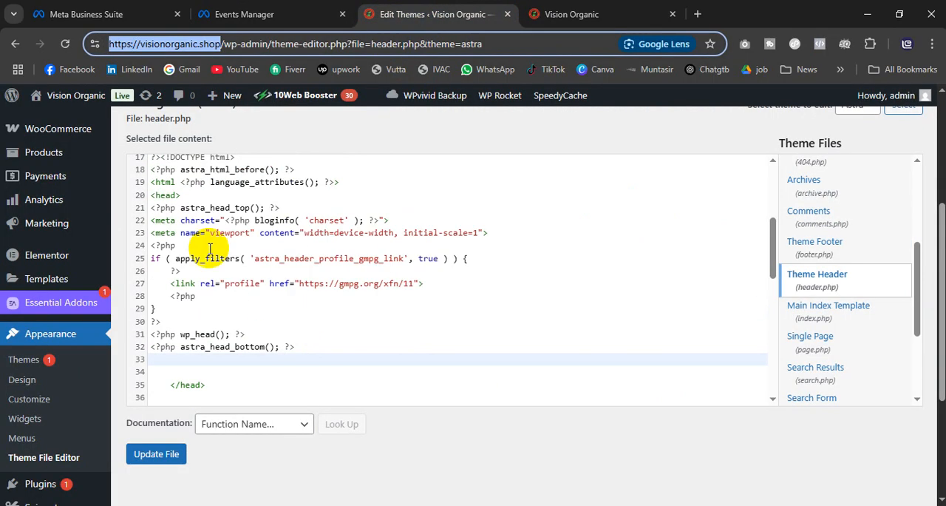
click(180, 194)
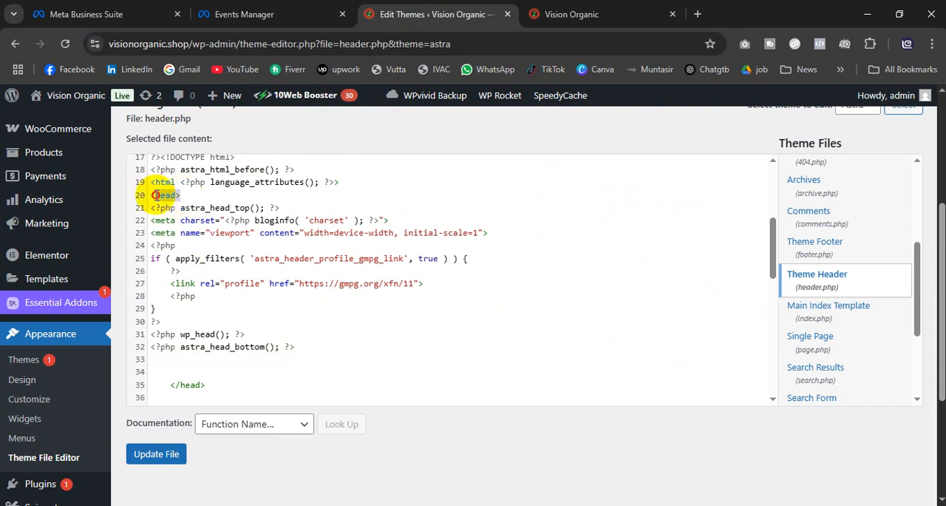
click(167, 371)
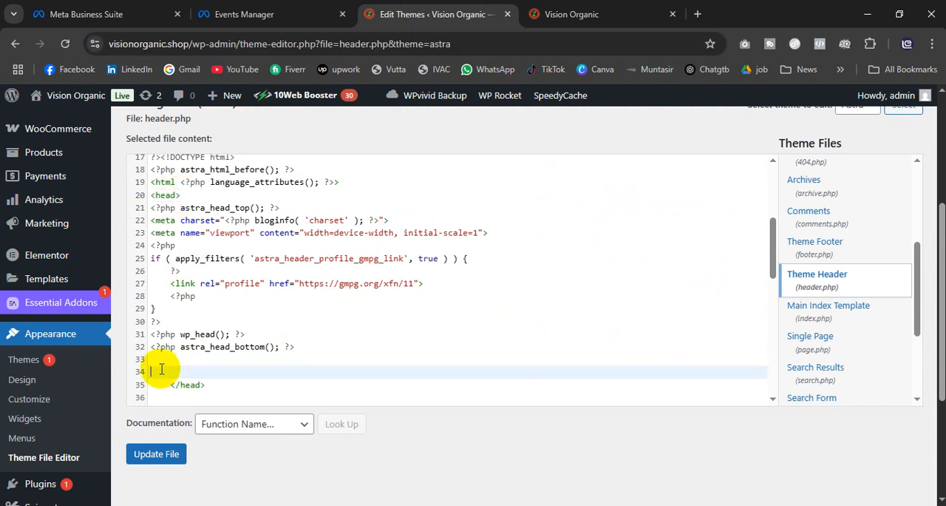
key(ctrl+v)
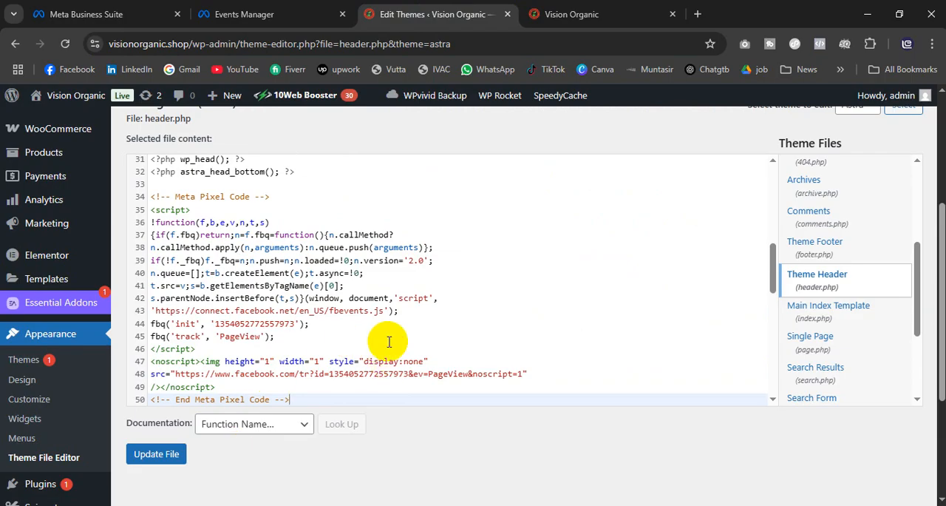
scroll(297, 332, down, 1)
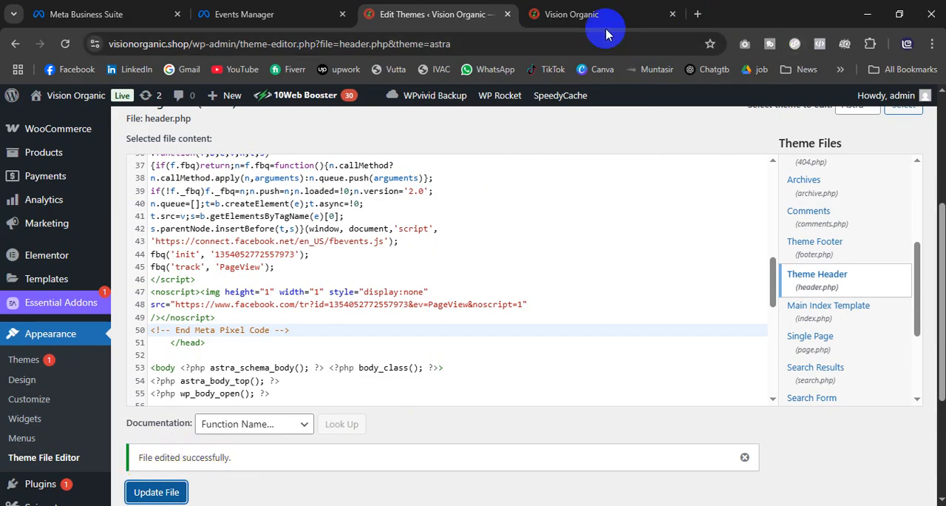
Step: Check the visionorganic.shop home page for an installed pixel with Meta Pixel Helper
click(569, 9)
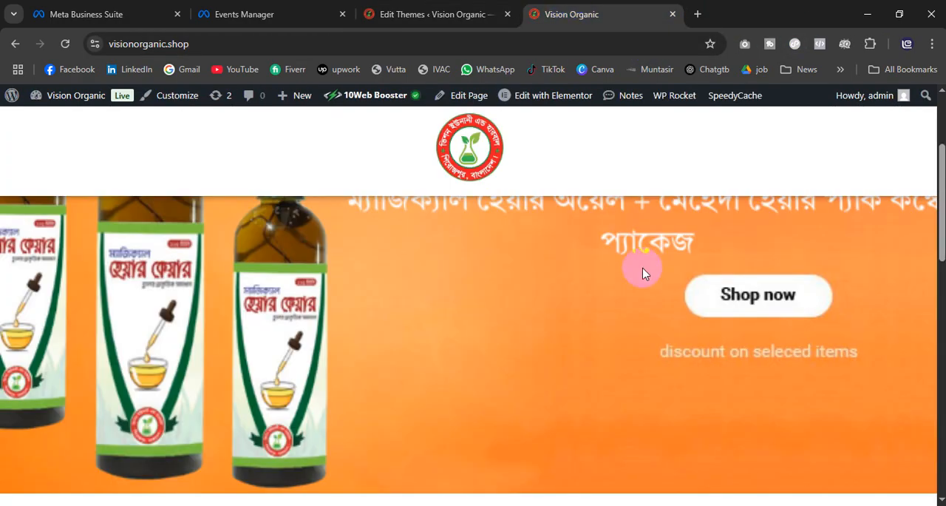
click(821, 45)
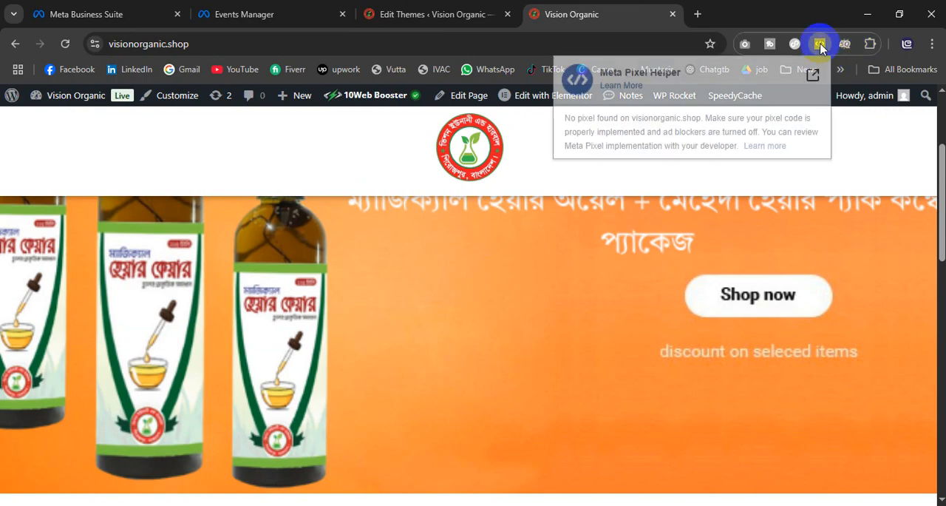
click(820, 46)
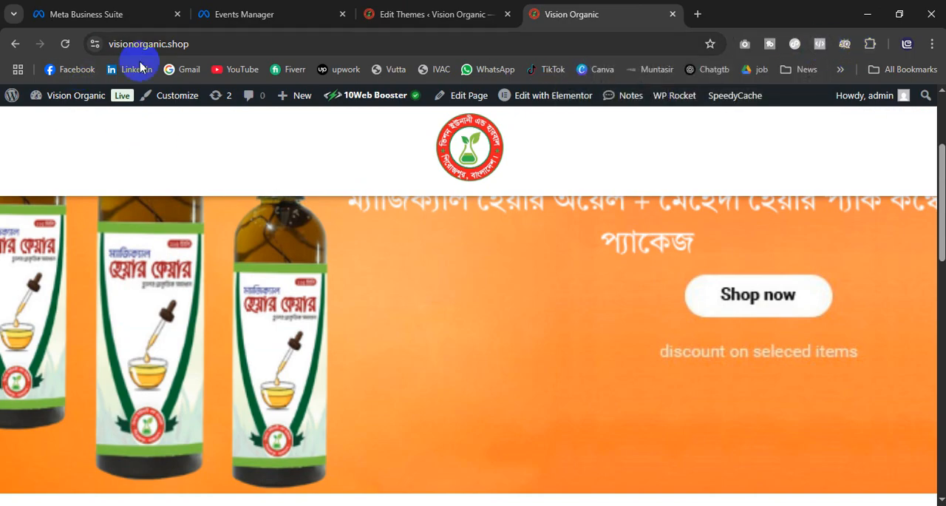
Step: Back in the Events Manager pixel setup, turn on automatic advanced matching and continue to the Add events stage
click(258, 12)
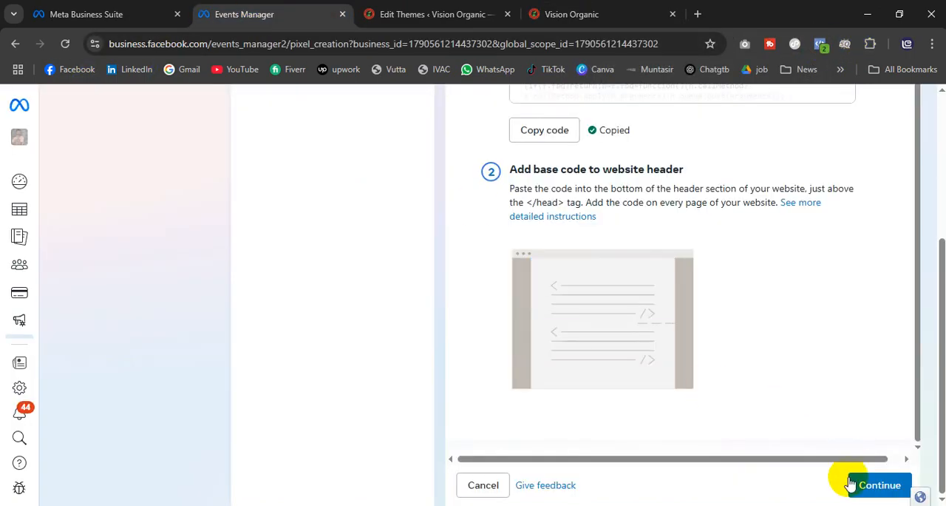
click(876, 485)
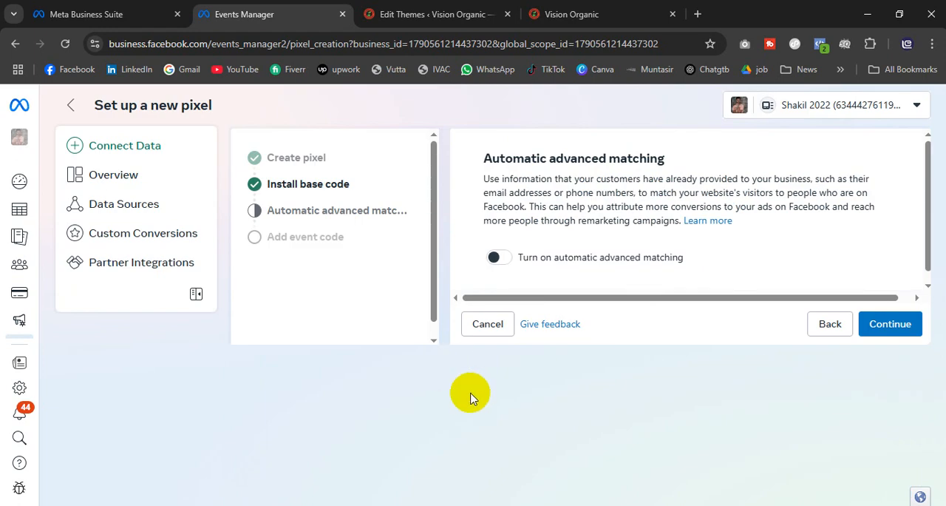
click(504, 259)
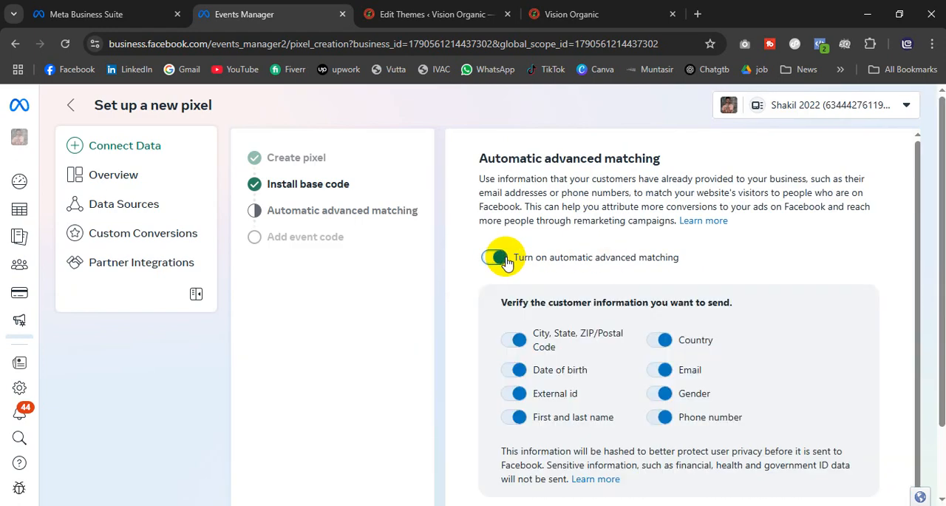
scroll(743, 359, down, 2)
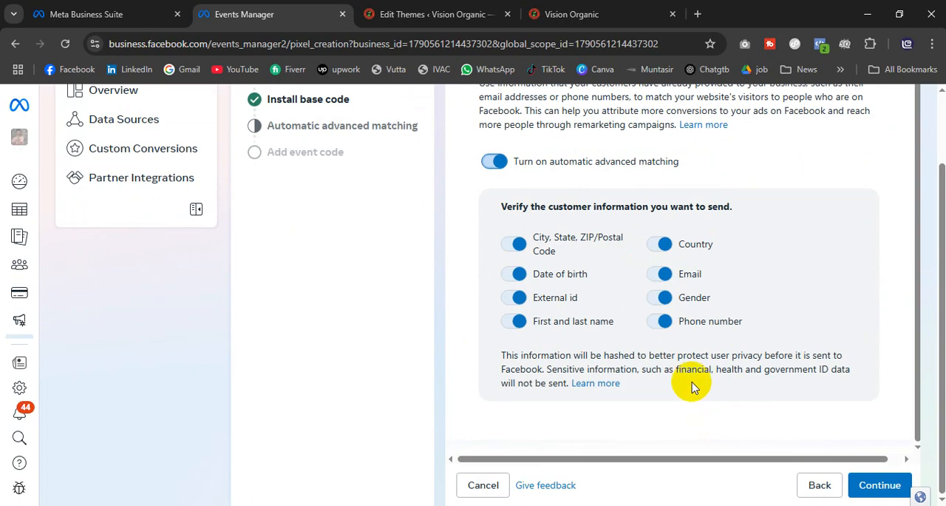
click(878, 491)
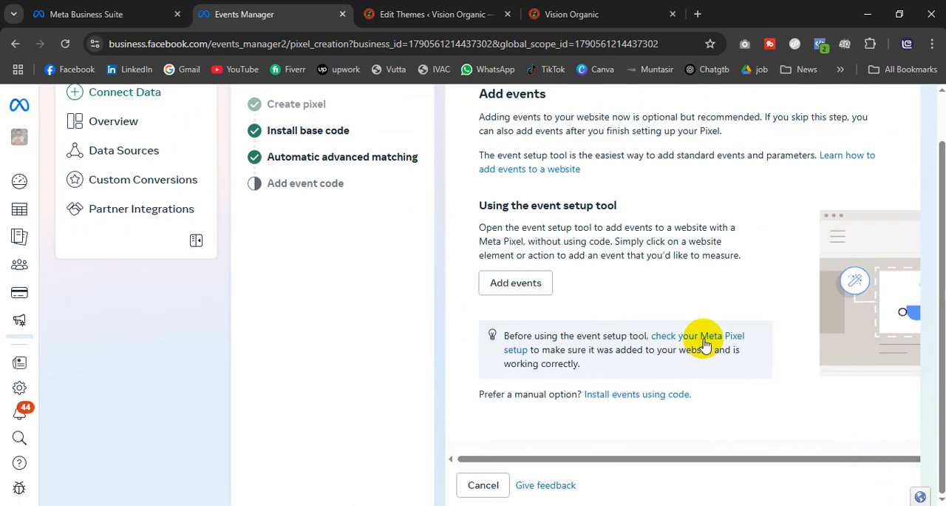
scroll(577, 308, up, 1)
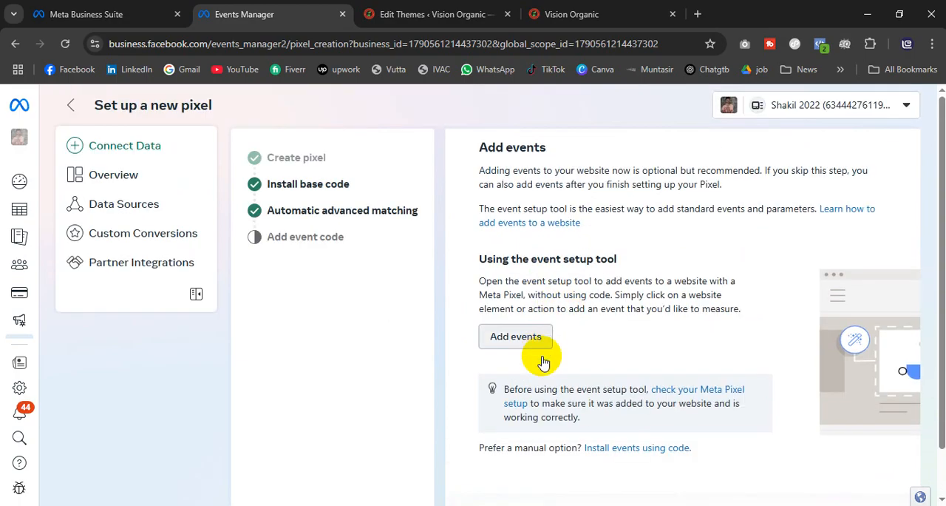
scroll(554, 422, down, 1)
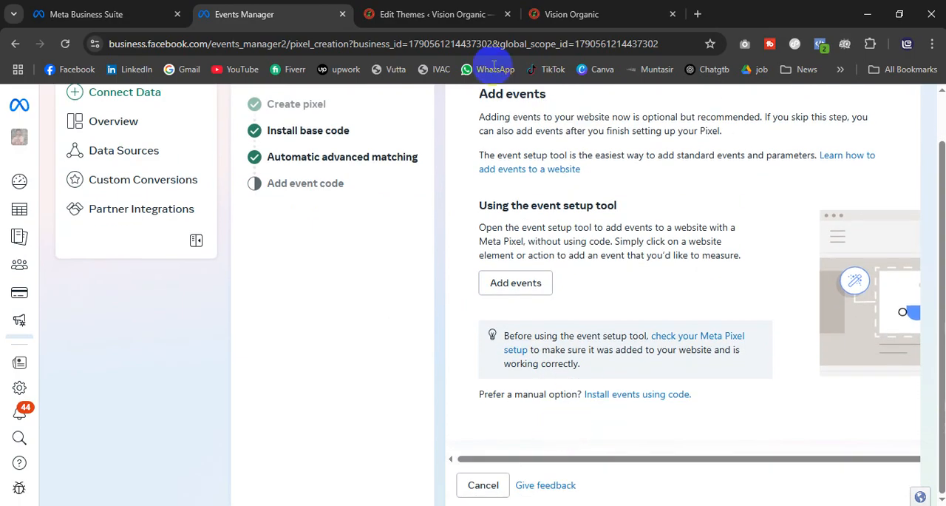
Step: Reload the visionorganic.shop home page and check the installed pixel again with Meta Pixel Helper
click(566, 16)
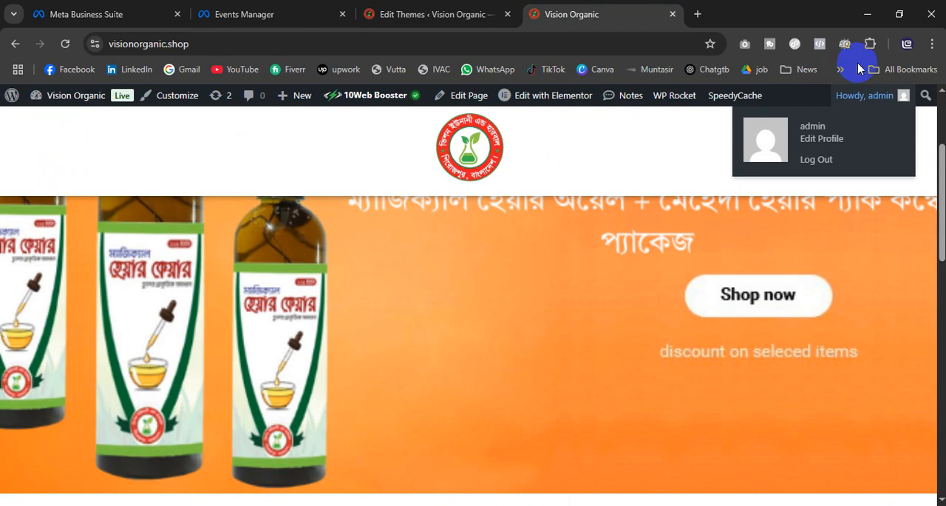
click(842, 45)
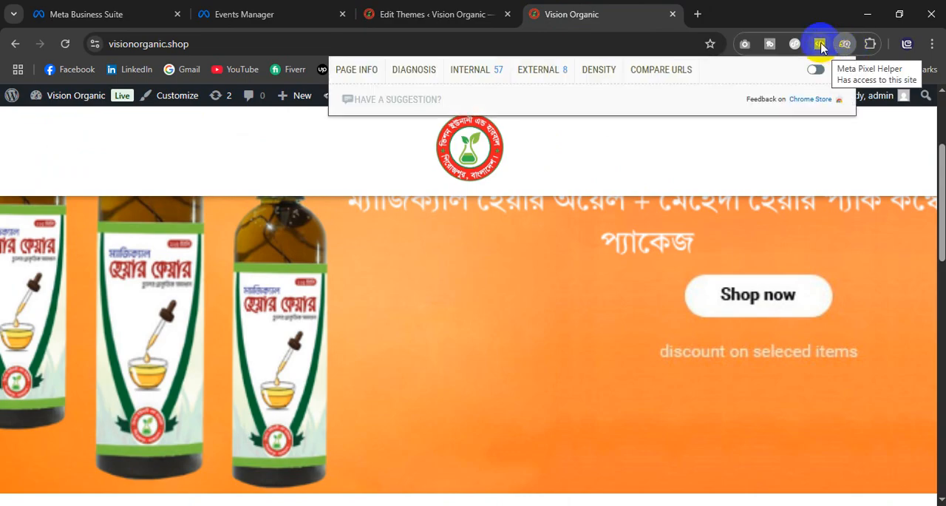
click(820, 44)
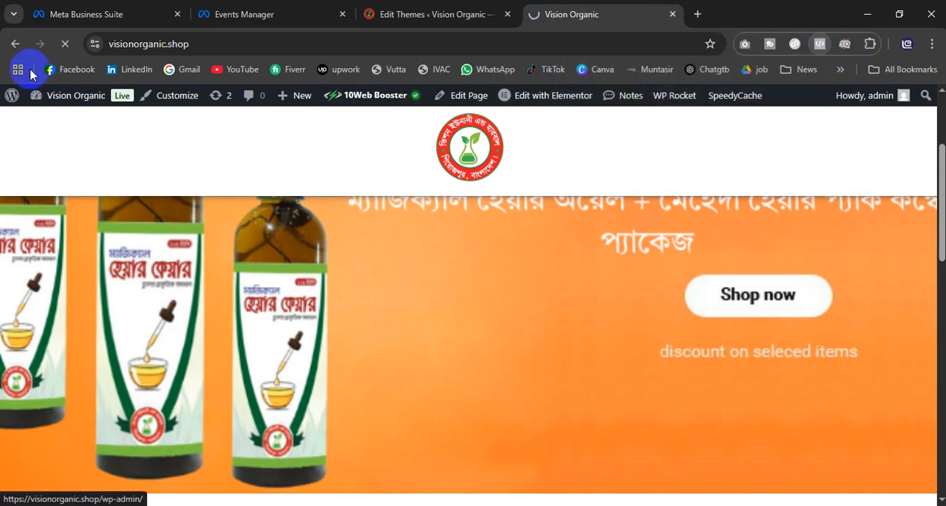
click(70, 43)
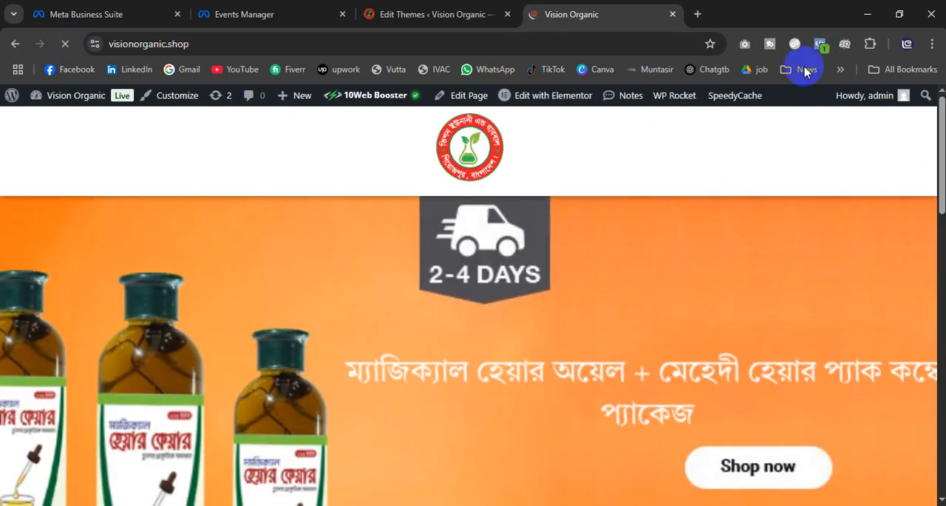
click(822, 44)
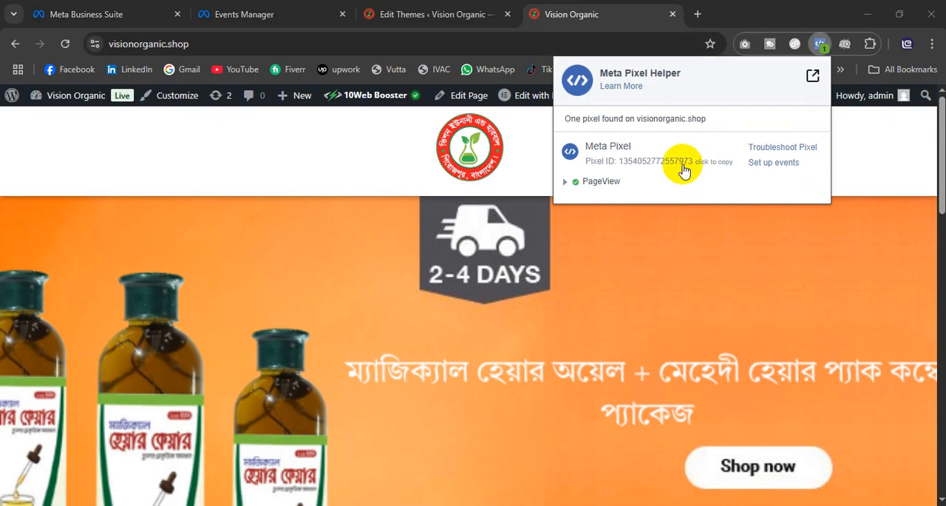
Step: Return to the pixel setup in Events Manager, leave the Add events stage and open the Vision Pixel overview
click(275, 12)
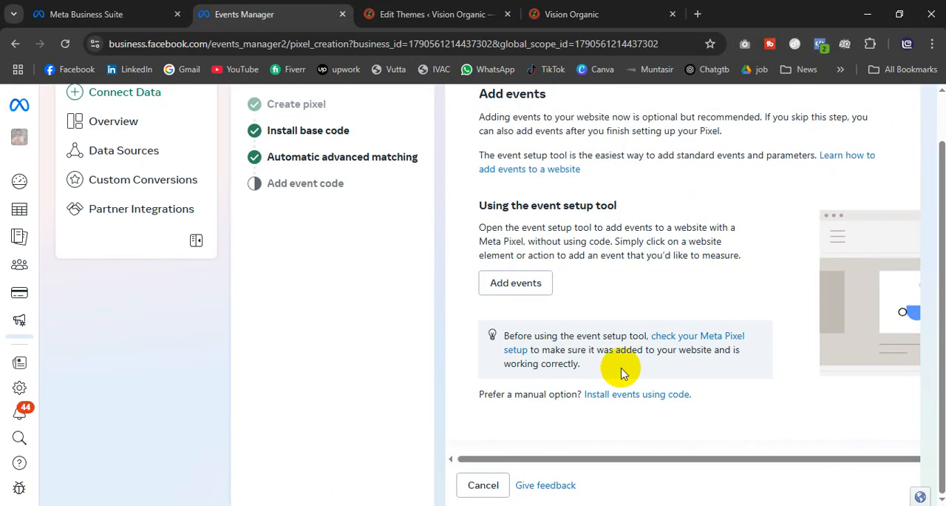
scroll(651, 311, up, 2)
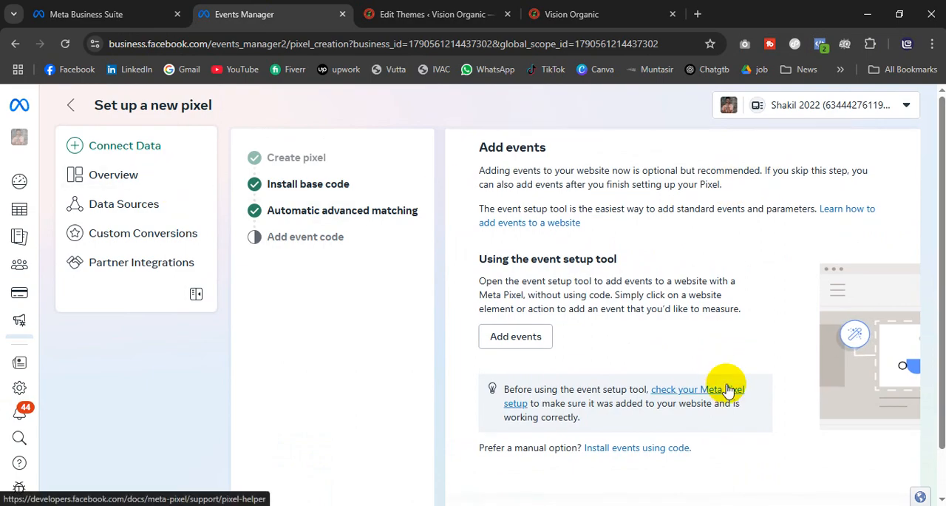
scroll(591, 340, down, 1)
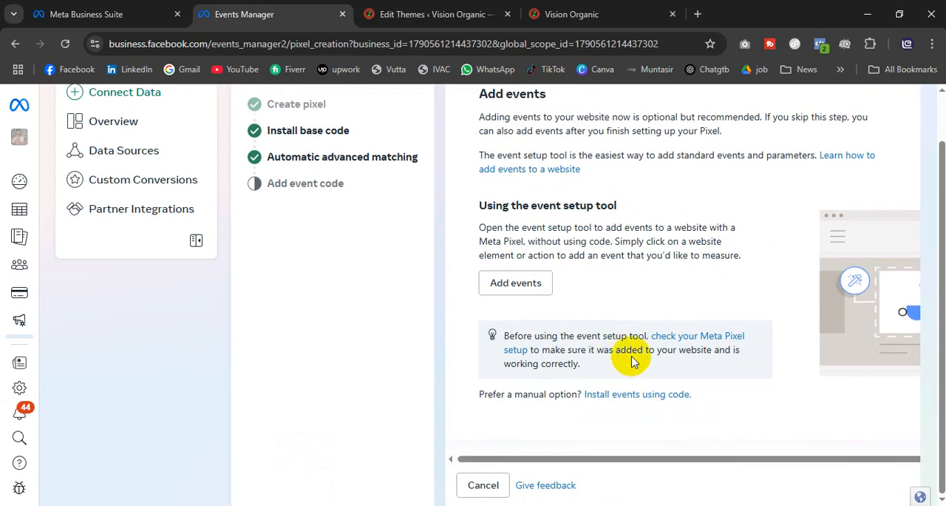
key(ctrl+minus)
key(ctrl+minus)
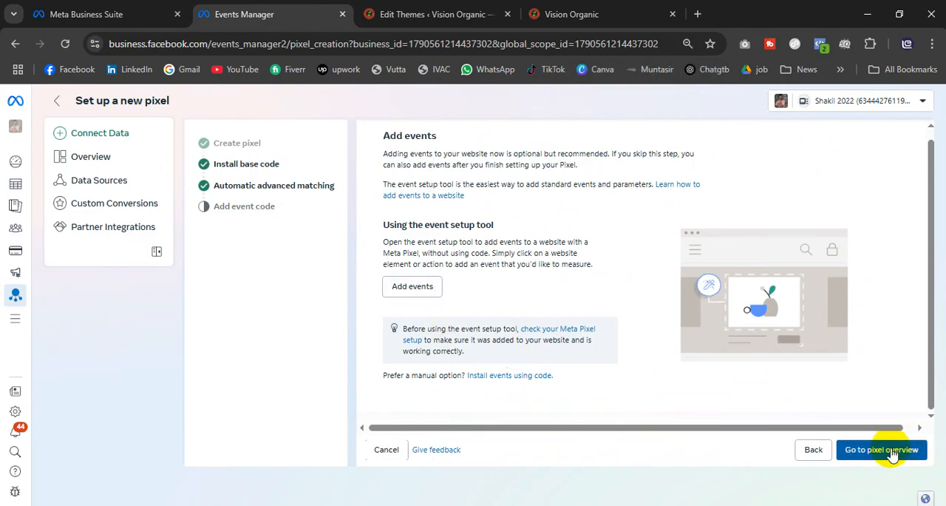
click(551, 375)
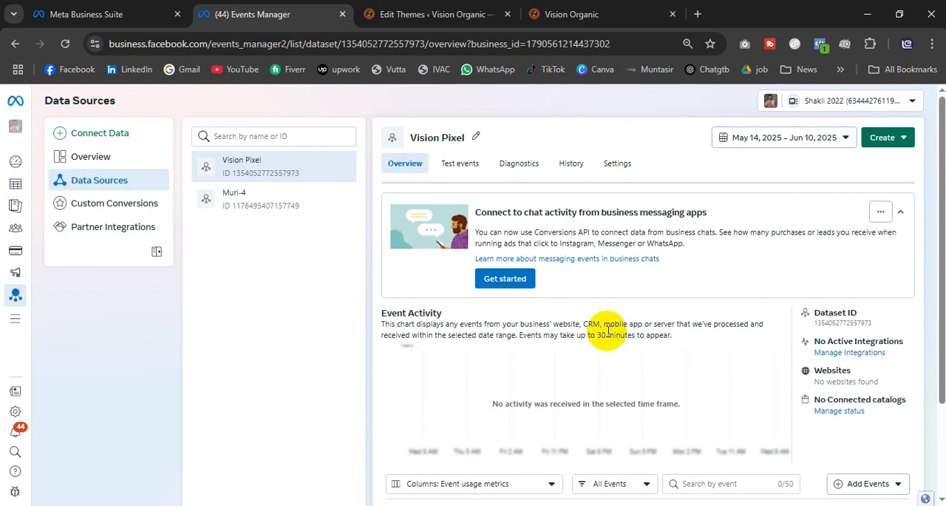
scroll(607, 333, down, 2)
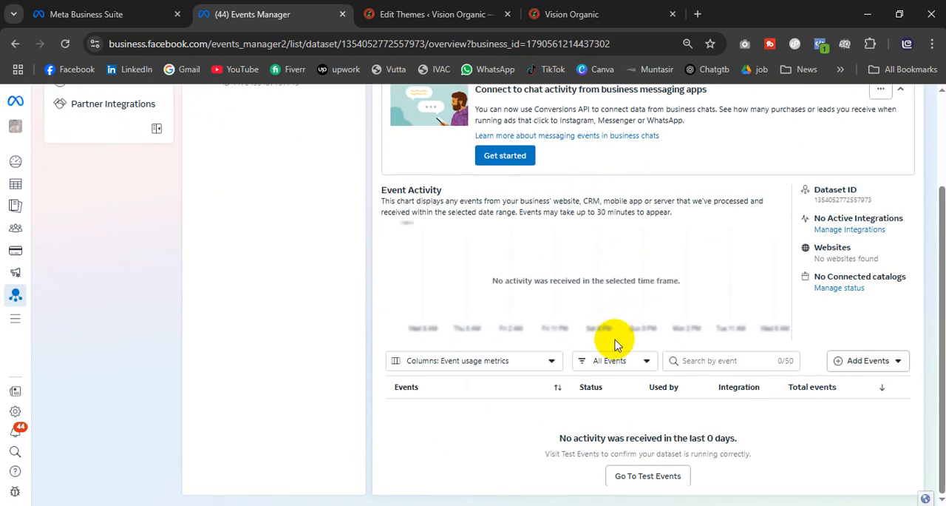
scroll(614, 332, up, 2)
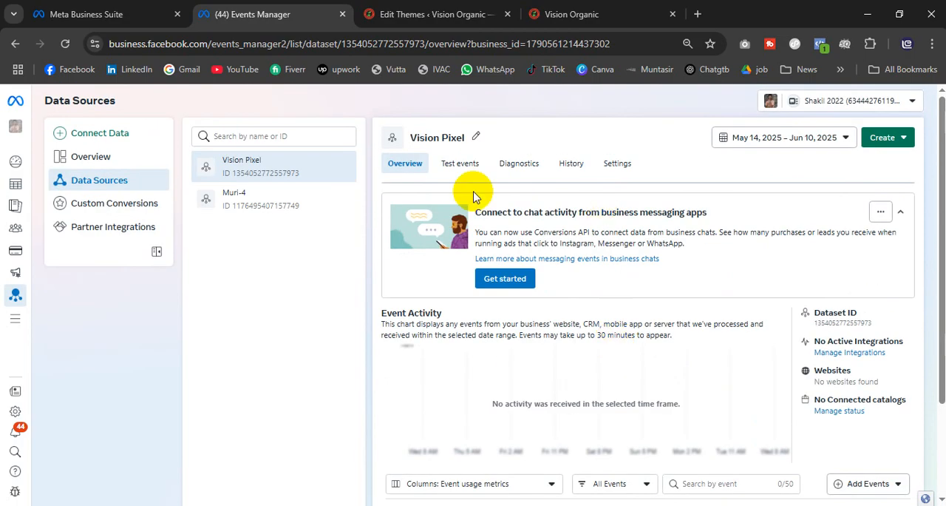
Step: Open the Vision Pixel settings and examine the sharing, advanced matching, event setup, Conversions API and traffic permission options
click(611, 166)
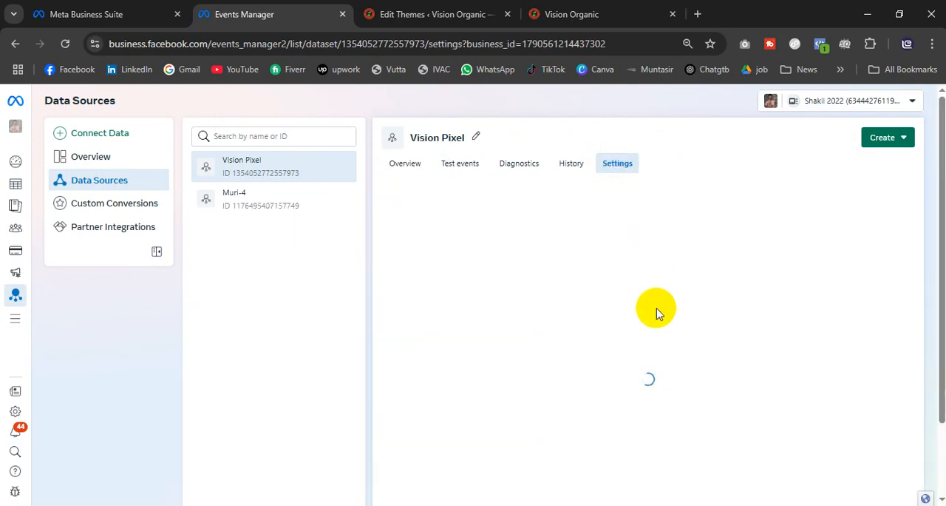
key(ctrl+plus)
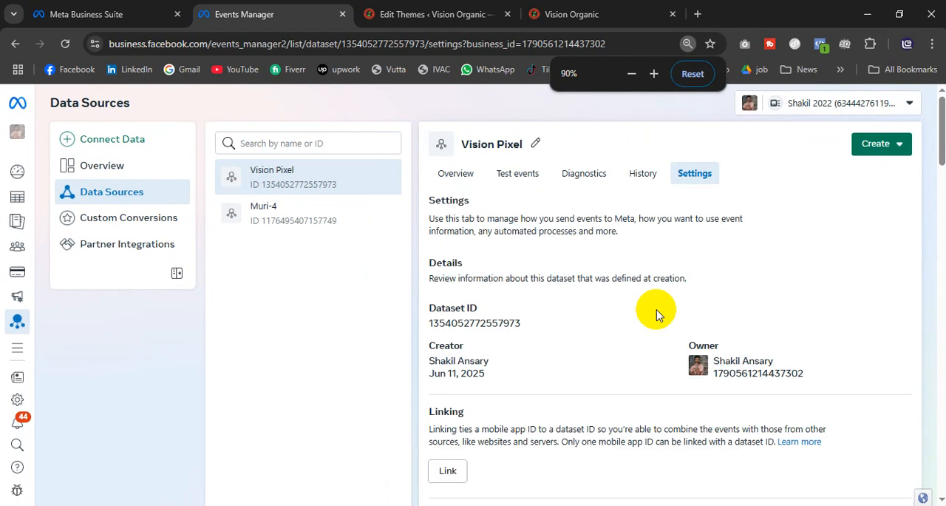
key(ctrl+plus)
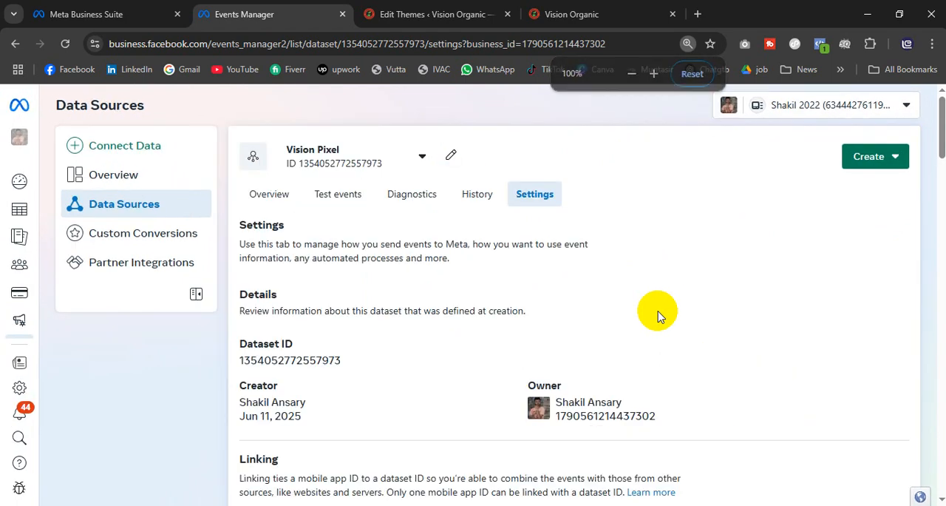
scroll(660, 315, down, 4)
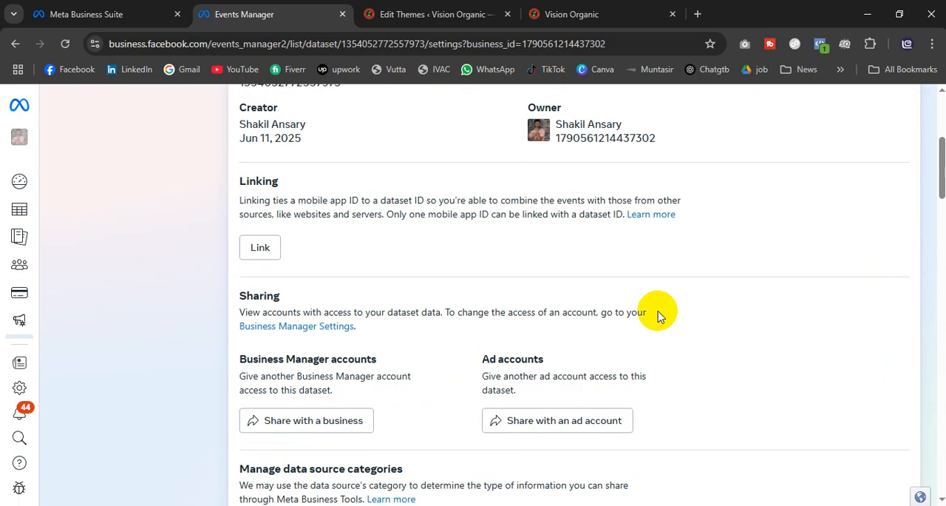
key(ctrl+minus)
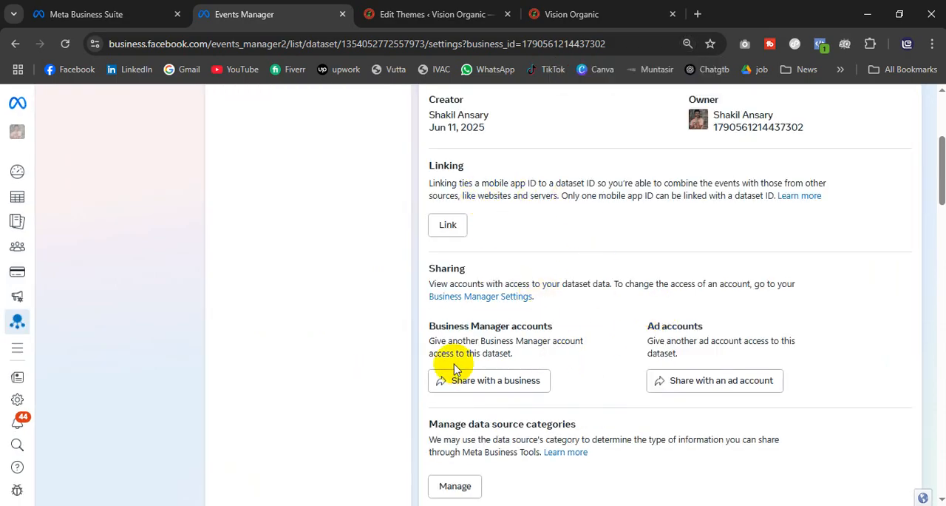
scroll(611, 404, down, 3)
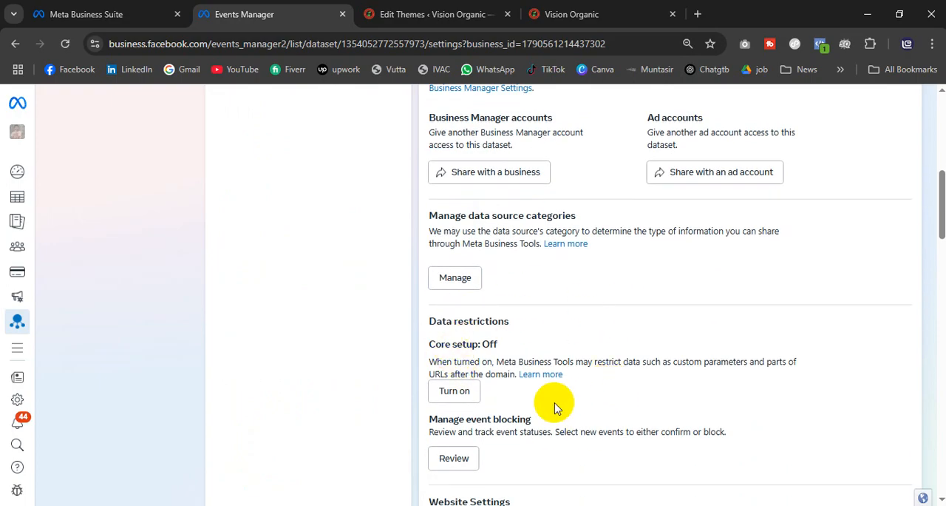
scroll(555, 403, down, 4)
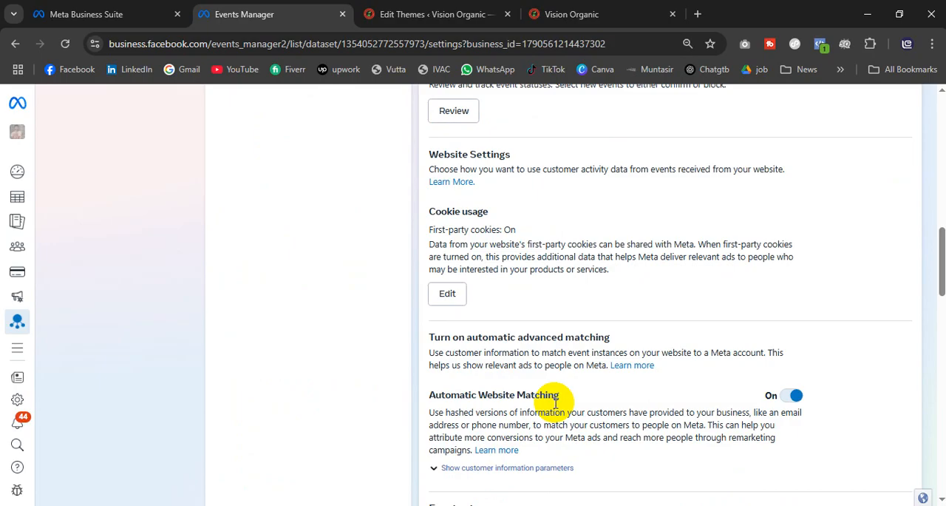
scroll(536, 355, down, 3)
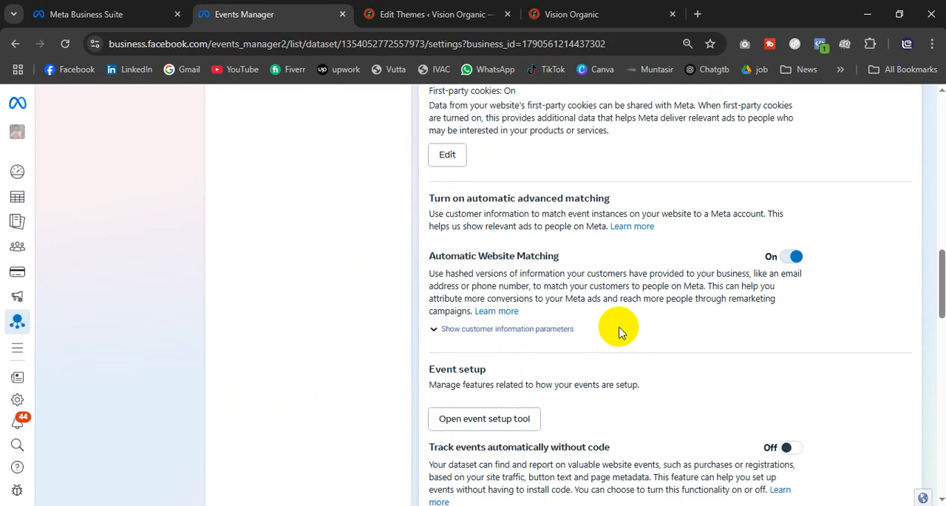
scroll(619, 332, down, 2)
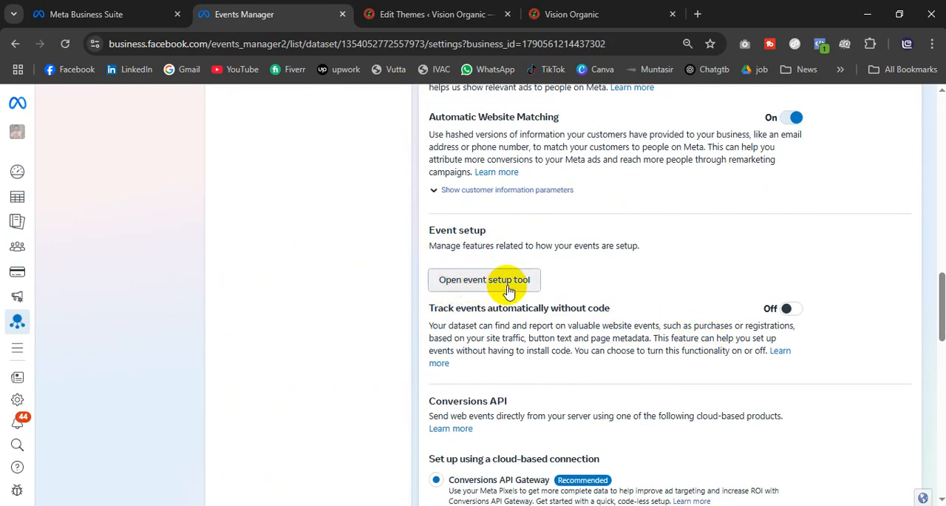
scroll(543, 351, down, 4)
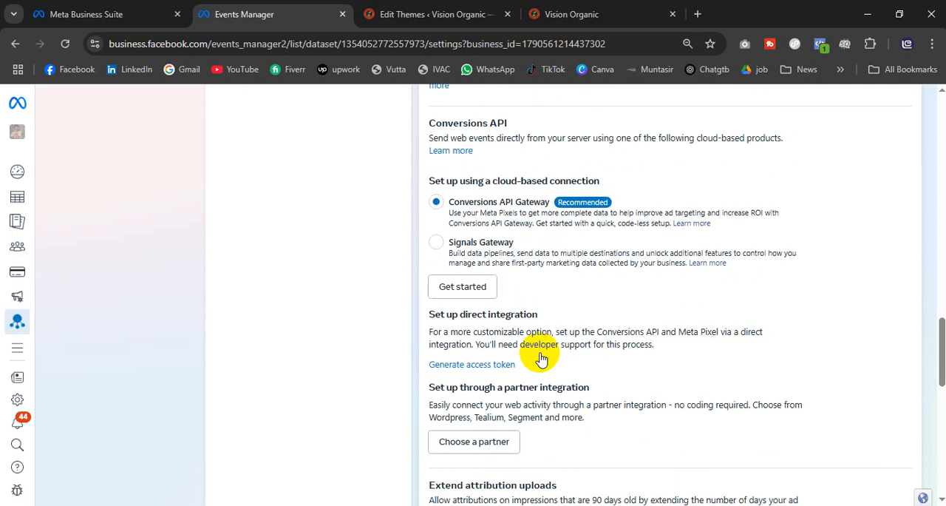
scroll(540, 357, down, 7)
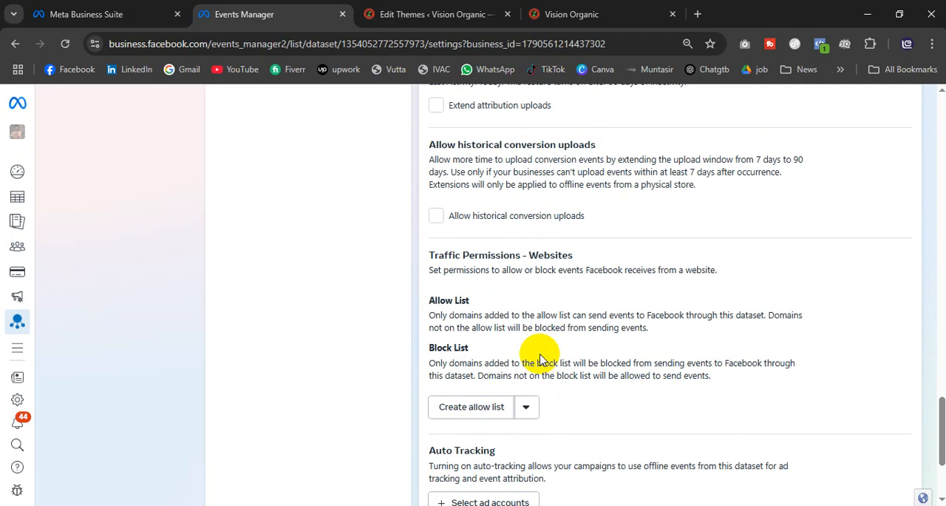
scroll(542, 360, down, 2)
scroll(543, 360, down, 1)
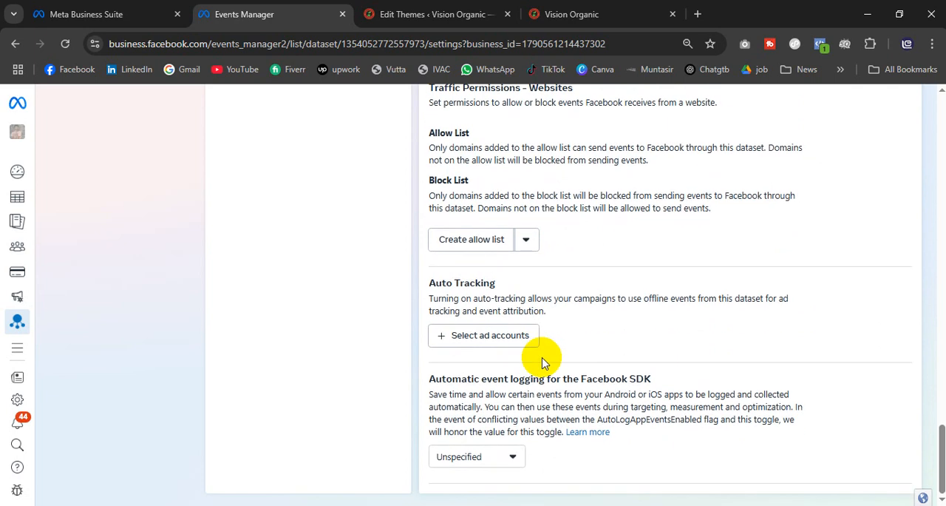
Step: Open the event setup tool from the Event setup section of the Vision Pixel settings
scroll(542, 360, up, 11)
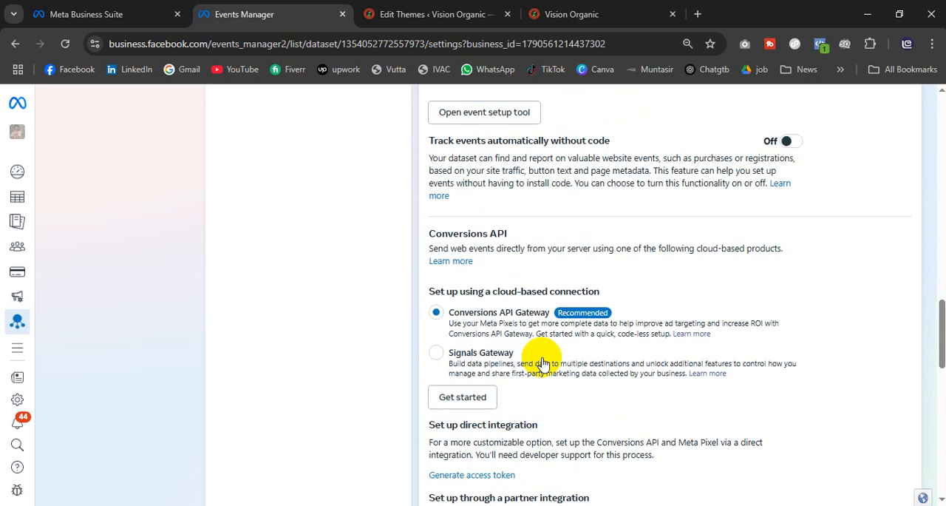
scroll(542, 359, up, 1)
scroll(542, 358, up, 1)
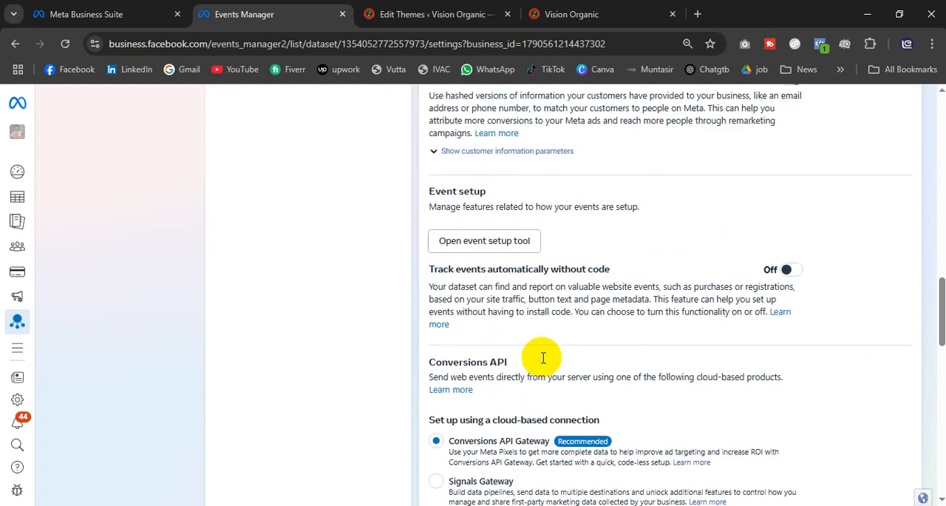
click(460, 253)
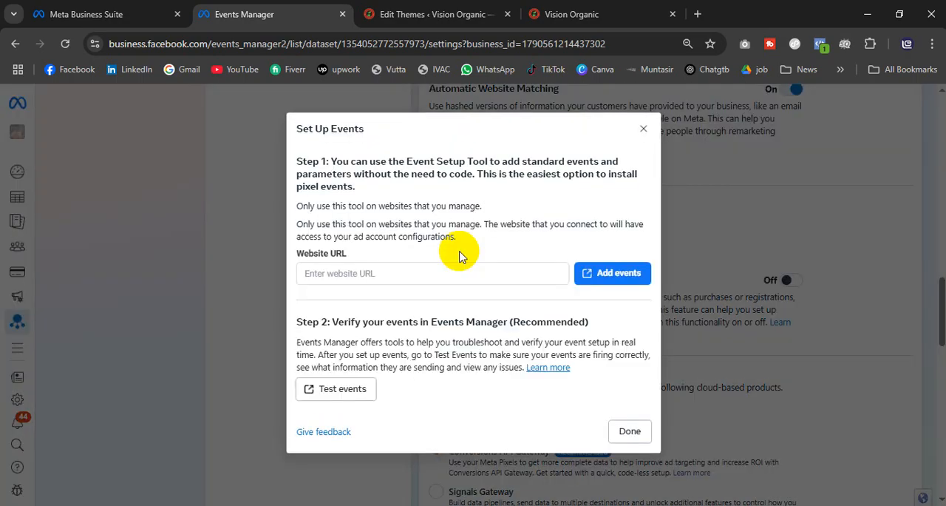
click(377, 276)
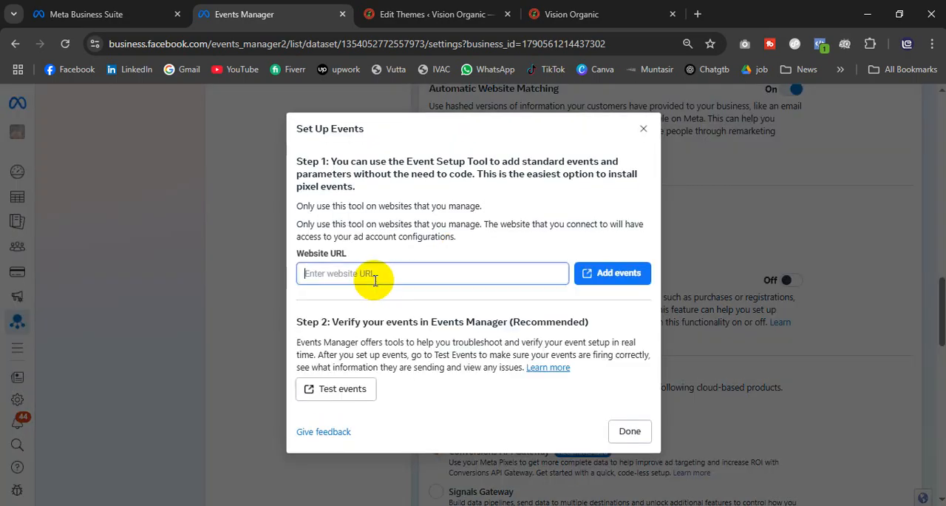
click(581, 17)
click(516, 39)
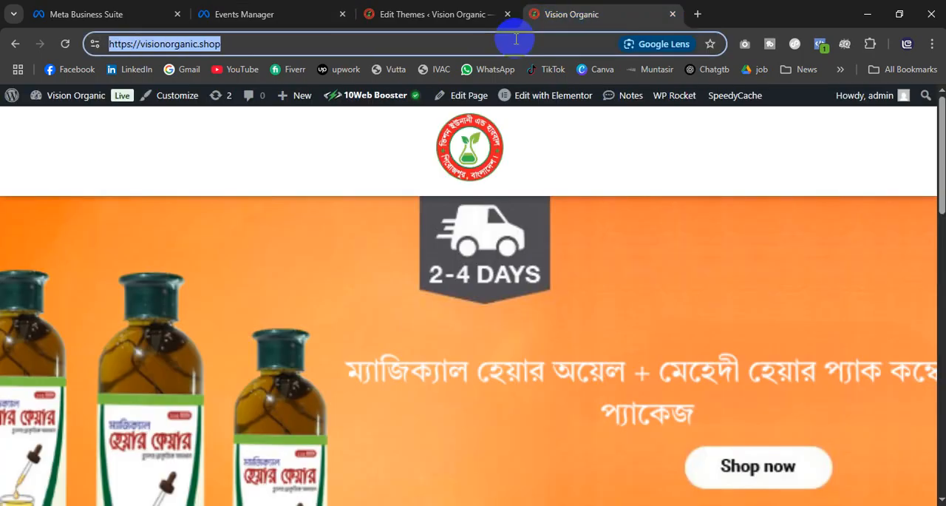
click(274, 16)
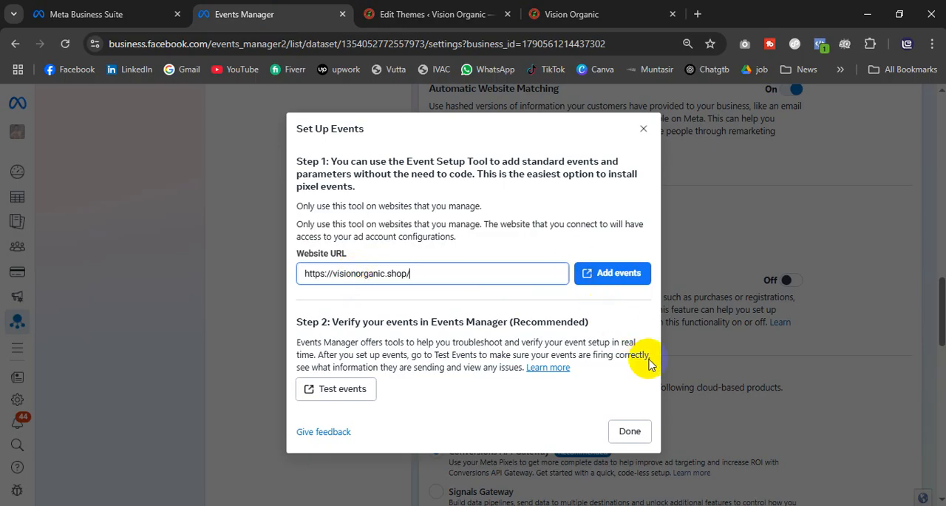
click(611, 273)
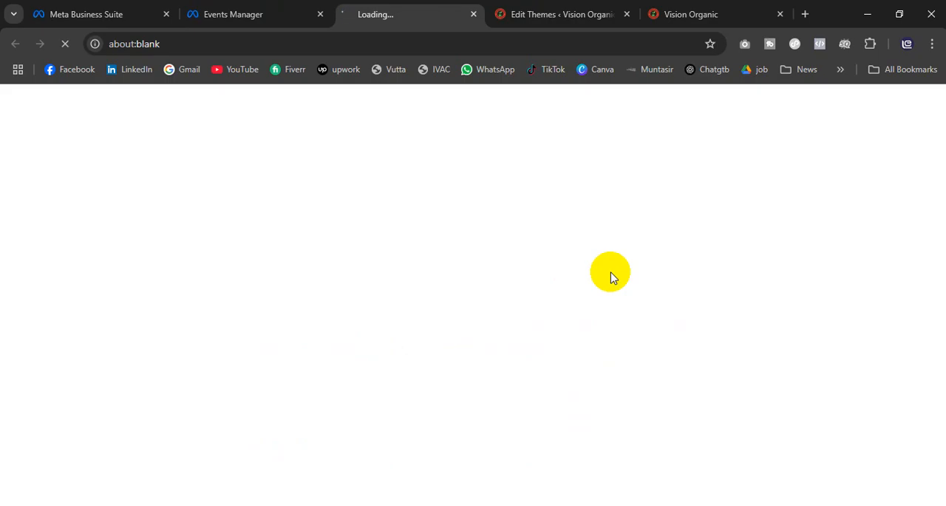
Step: On the already open Vision Organic site, browse the product collections and open the 1,100৳ hair oil and mehedi hair pack combo
click(695, 14)
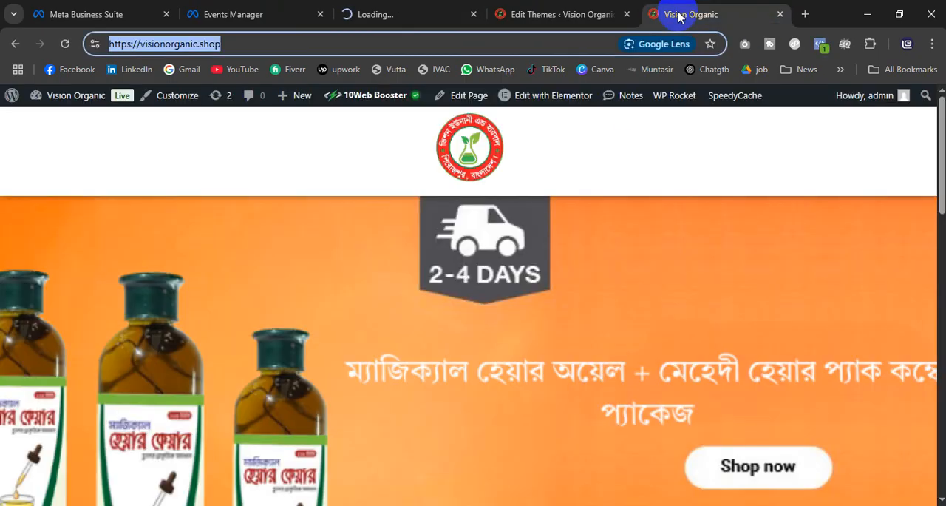
scroll(668, 333, down, 10)
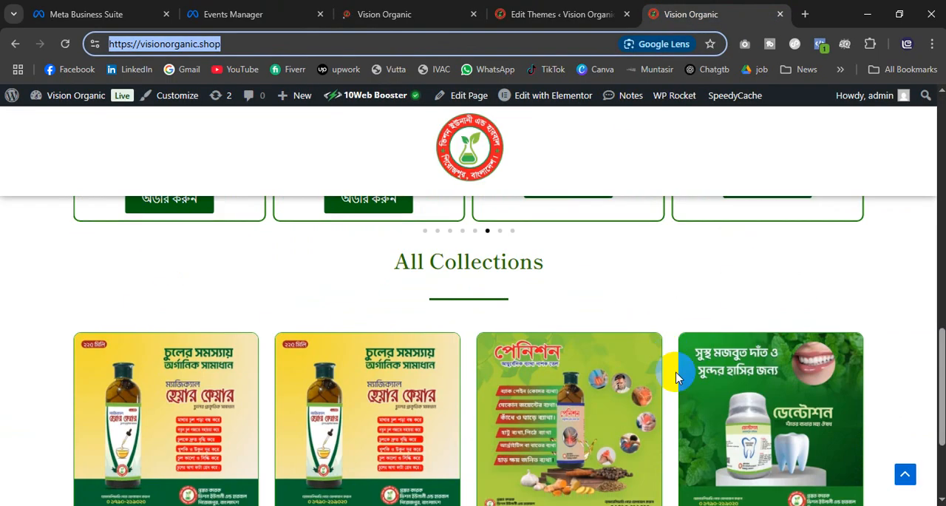
scroll(673, 377, up, 4)
scroll(672, 373, up, 3)
scroll(447, 380, down, 4)
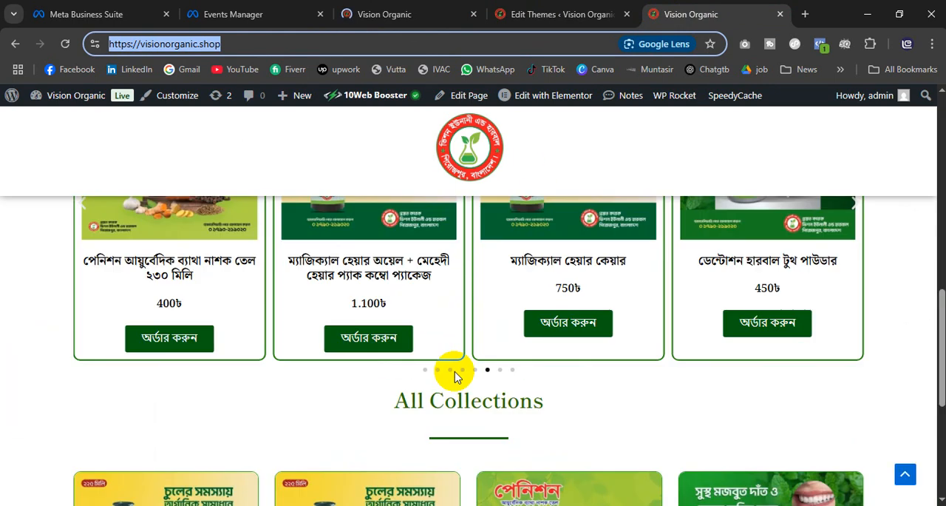
click(166, 347)
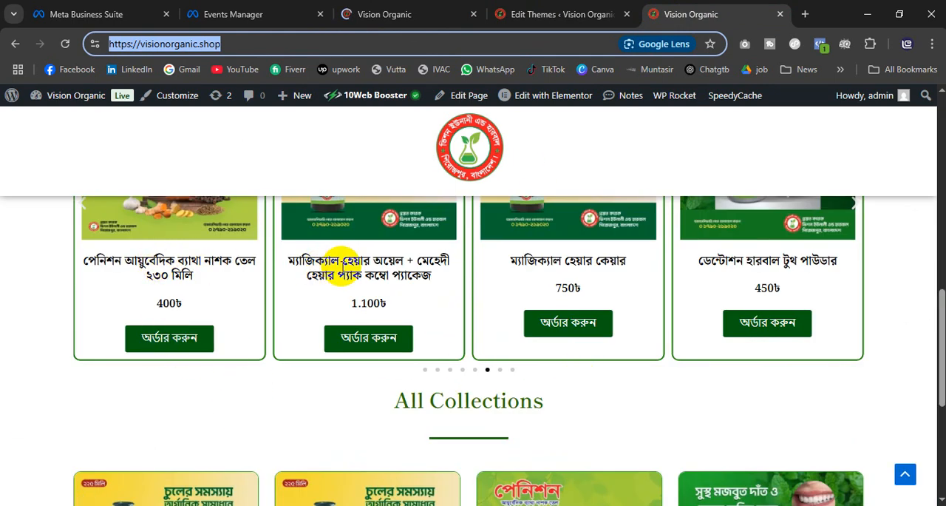
scroll(402, 254, up, 2)
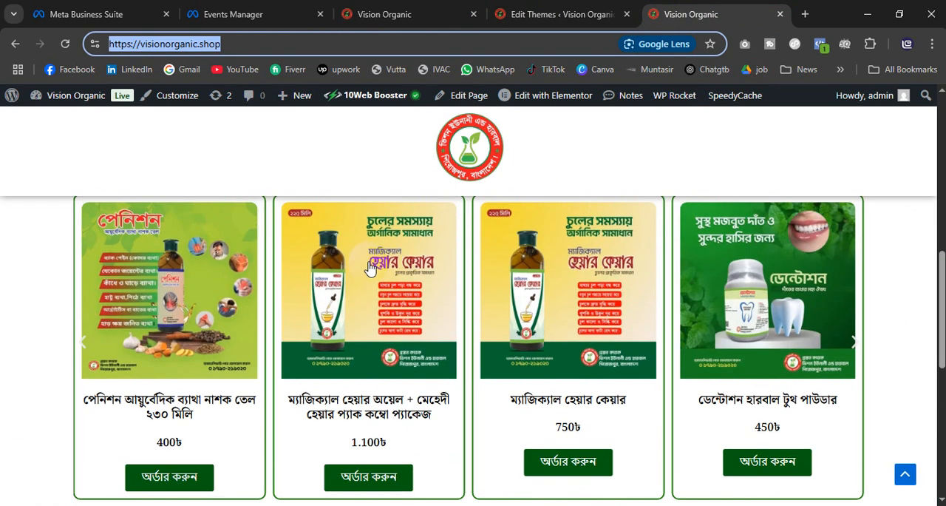
click(366, 341)
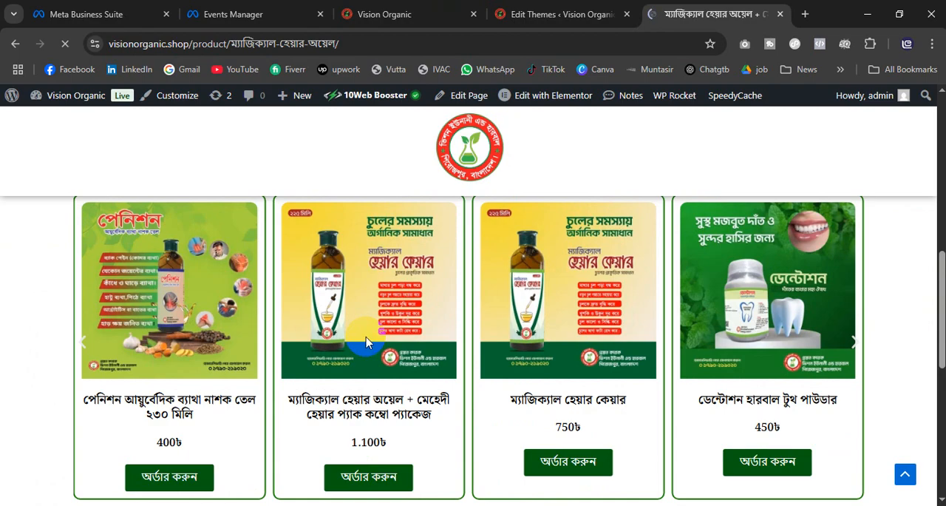
Step: Look over the combo package's product page and order one unit to reach the checkout
scroll(366, 341, down, 2)
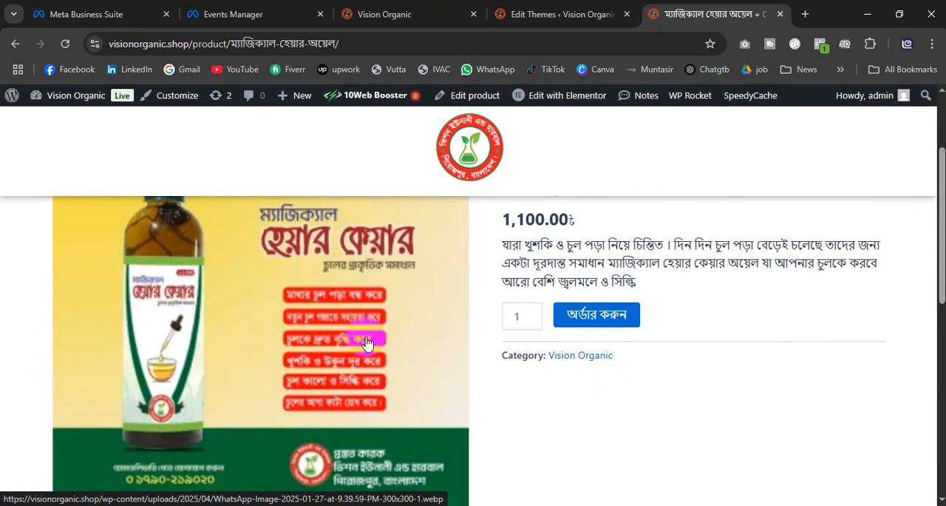
scroll(368, 343, down, 5)
scroll(401, 418, up, 7)
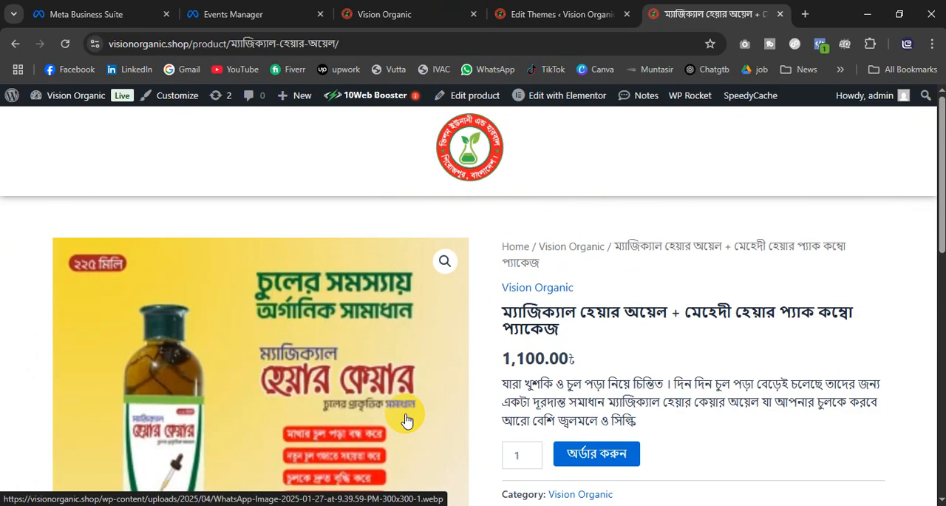
scroll(628, 348, down, 2)
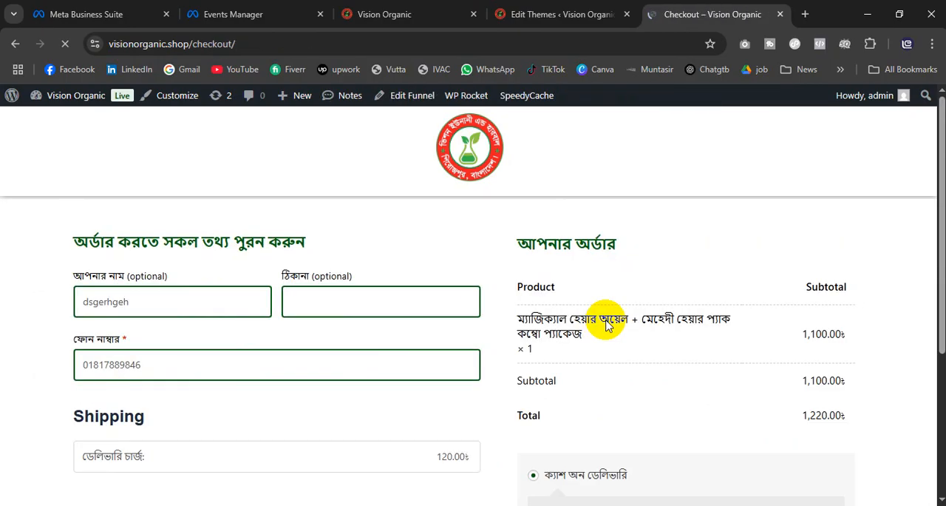
Step: Review the checkout form and order summary, and fill in the customer's address
scroll(607, 320, down, 3)
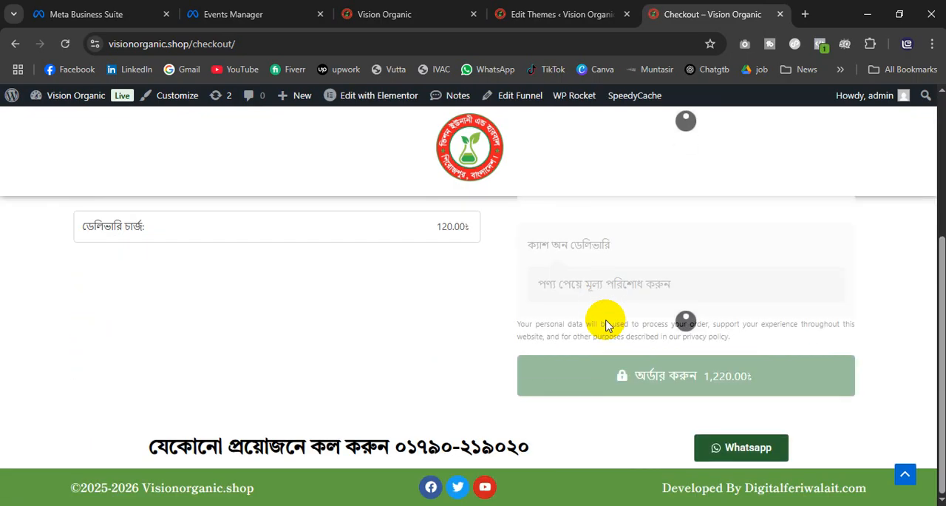
scroll(606, 325, up, 1)
scroll(606, 325, up, 2)
click(184, 281)
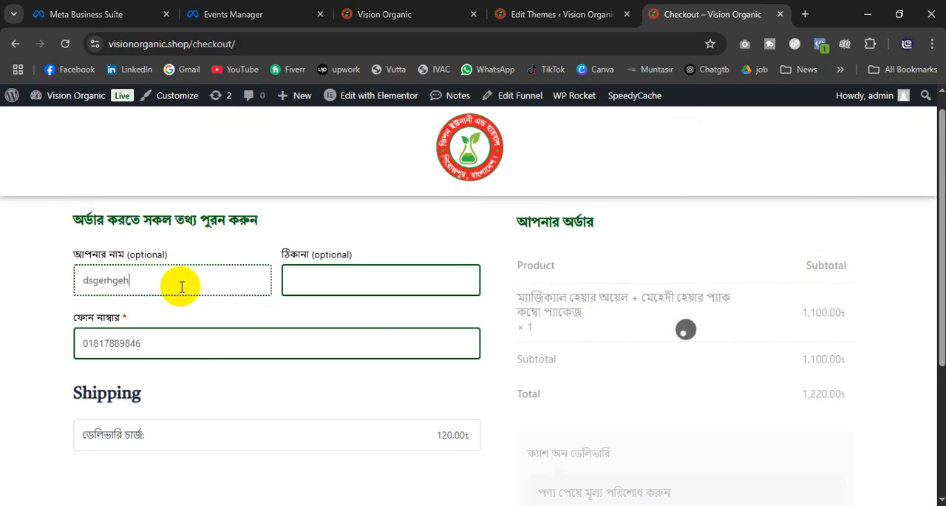
click(359, 278)
scroll(200, 362, down, 2)
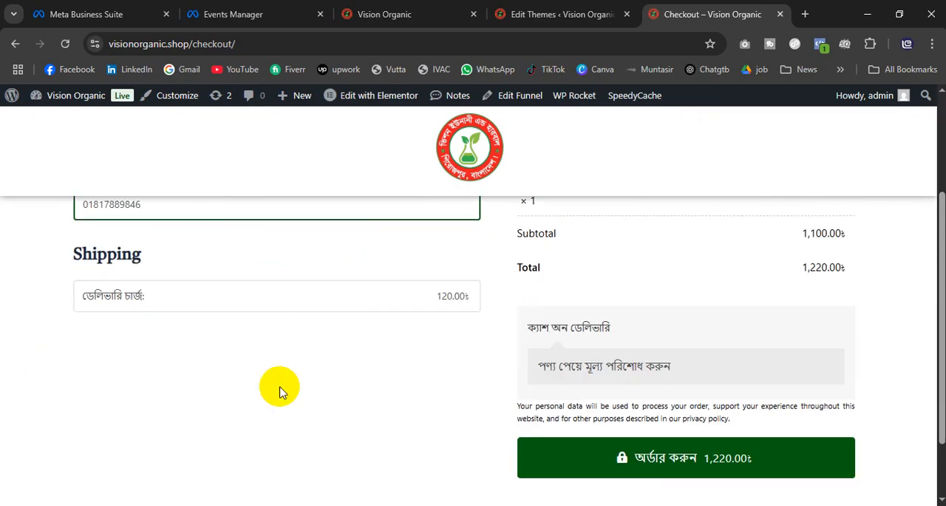
click(697, 459)
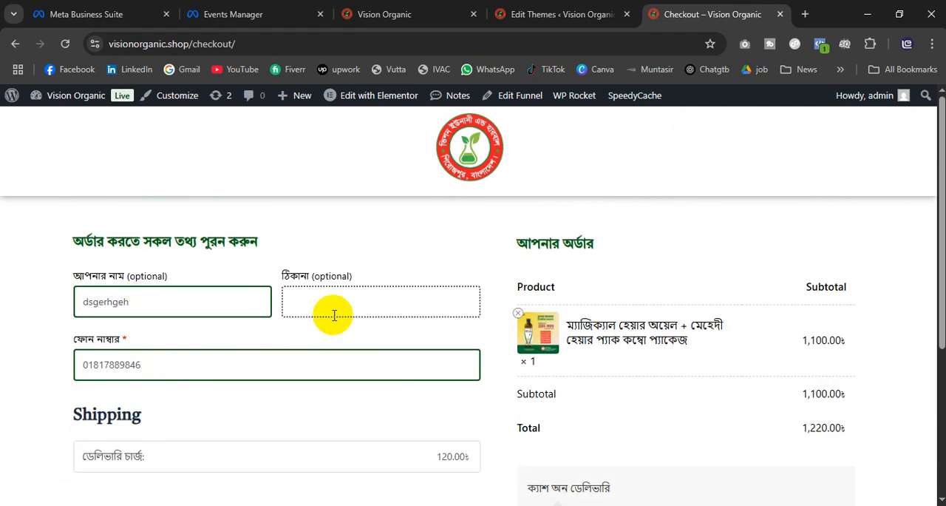
text(meherpur)
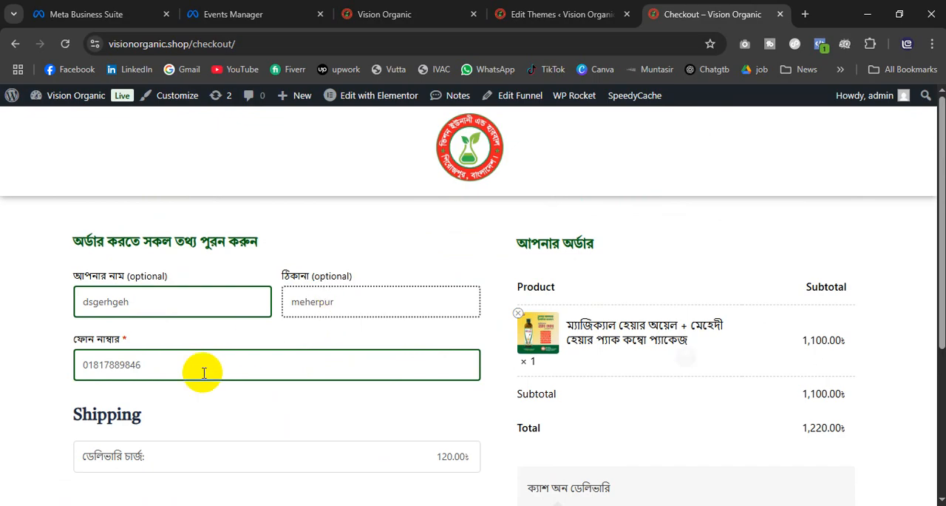
Step: Place the combo package order with cash on delivery
scroll(192, 434, down, 2)
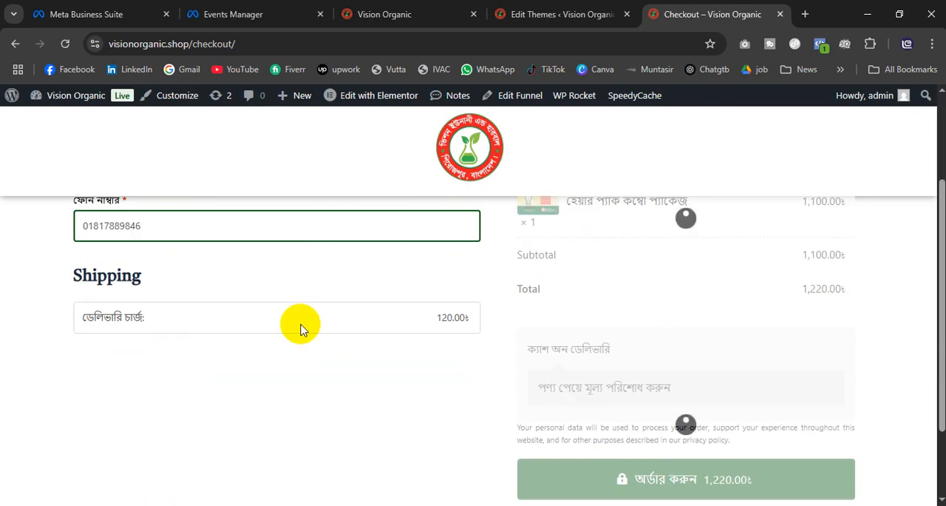
scroll(680, 425, down, 1)
scroll(688, 431, down, 1)
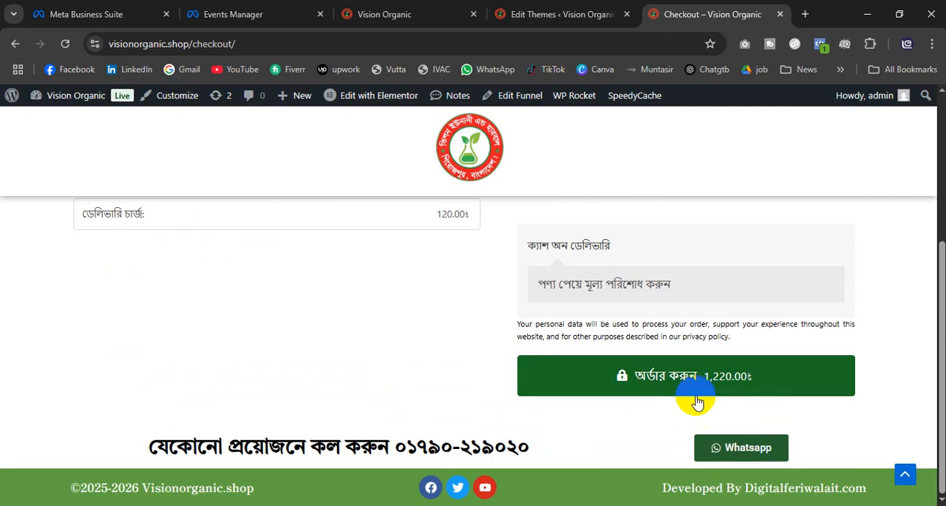
click(669, 378)
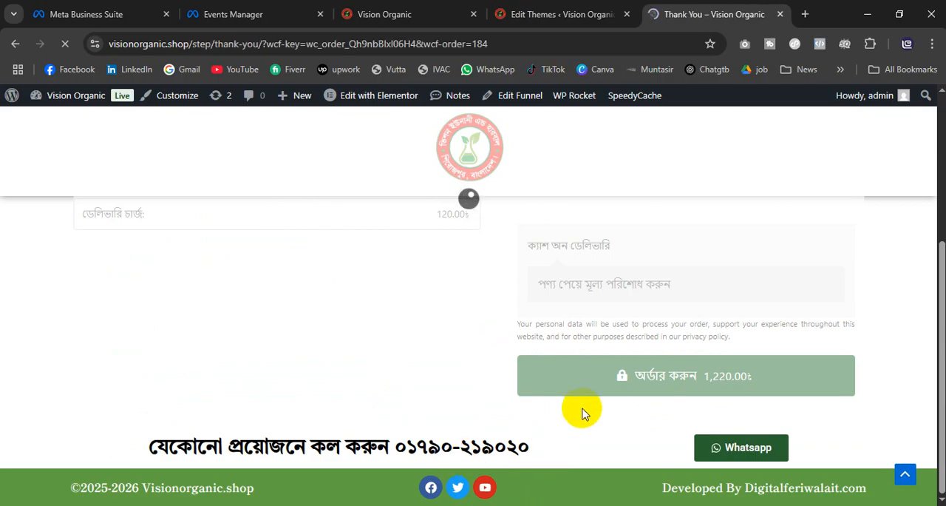
click(28, 46)
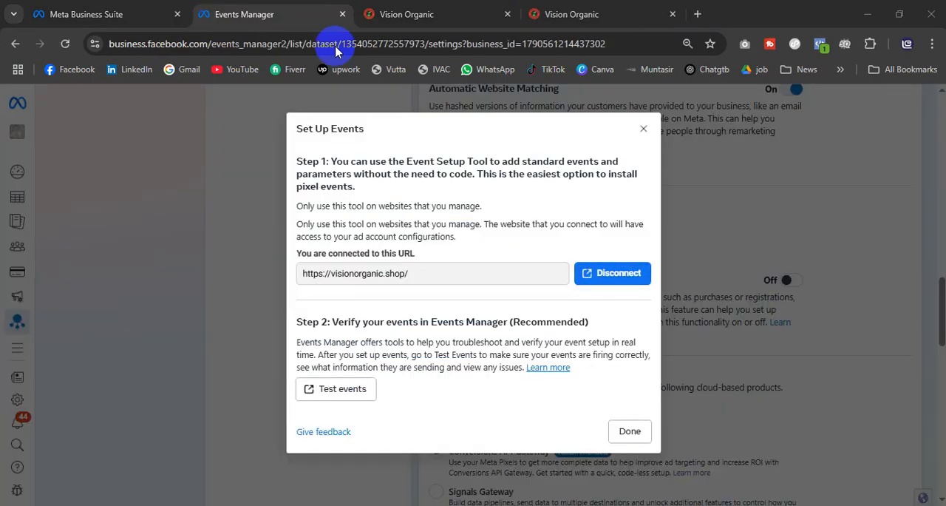
Step: Switch to the site tab running the Meta Event Setup Tool and start tracking an event by URL
click(418, 14)
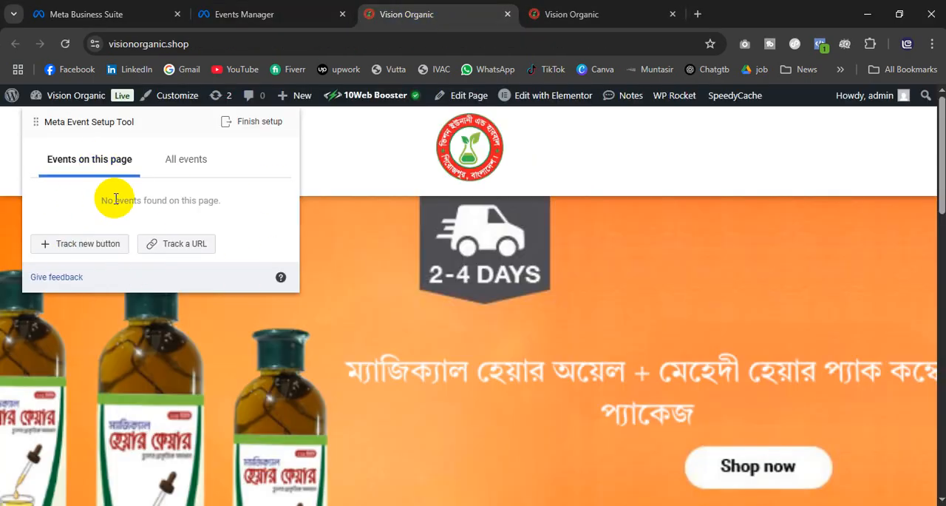
scroll(603, 306, down, 6)
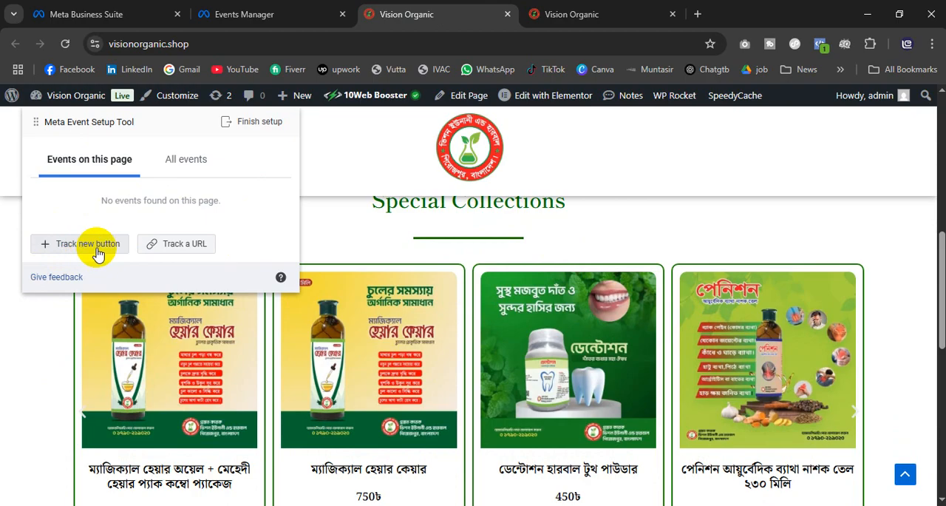
click(161, 247)
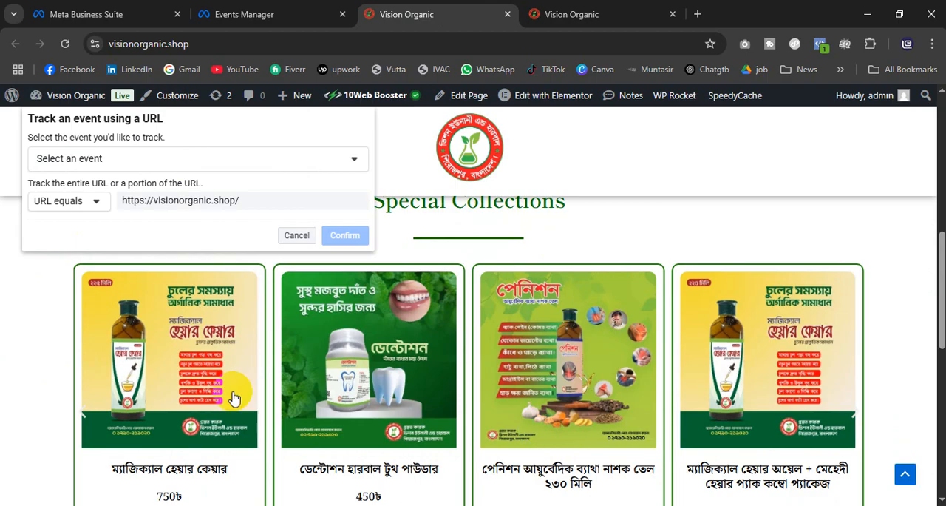
Step: Open the 750৳ hair care product from Special Collections, look over its page and return to the home page
click(201, 337)
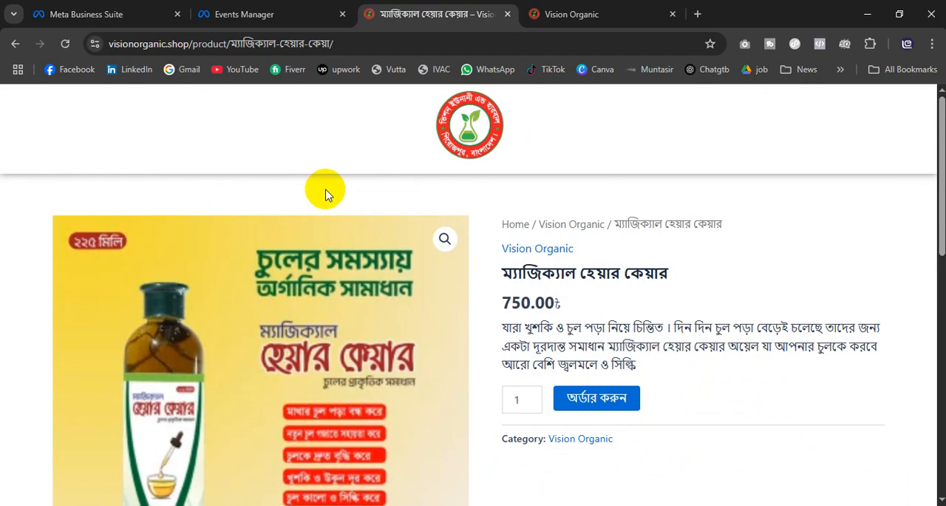
scroll(317, 355, down, 5)
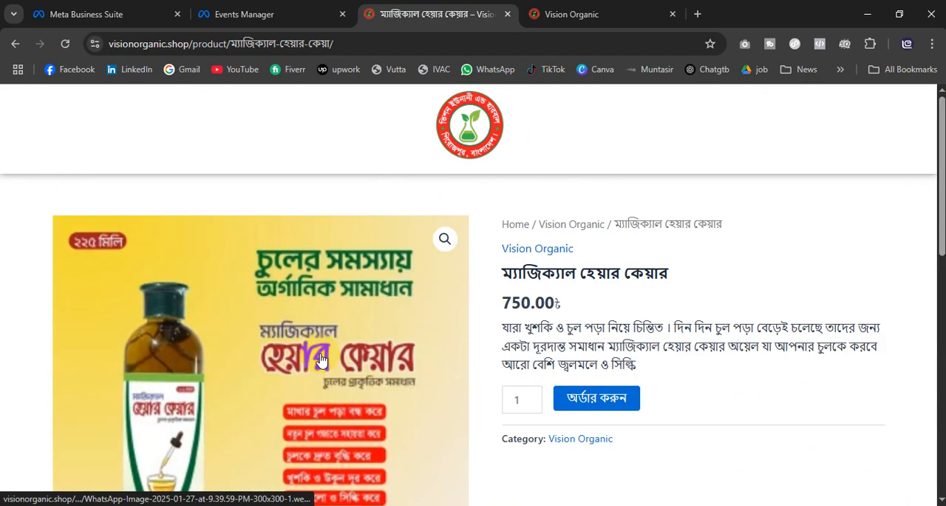
scroll(322, 353, up, 1)
scroll(322, 353, down, 5)
scroll(322, 348, up, 8)
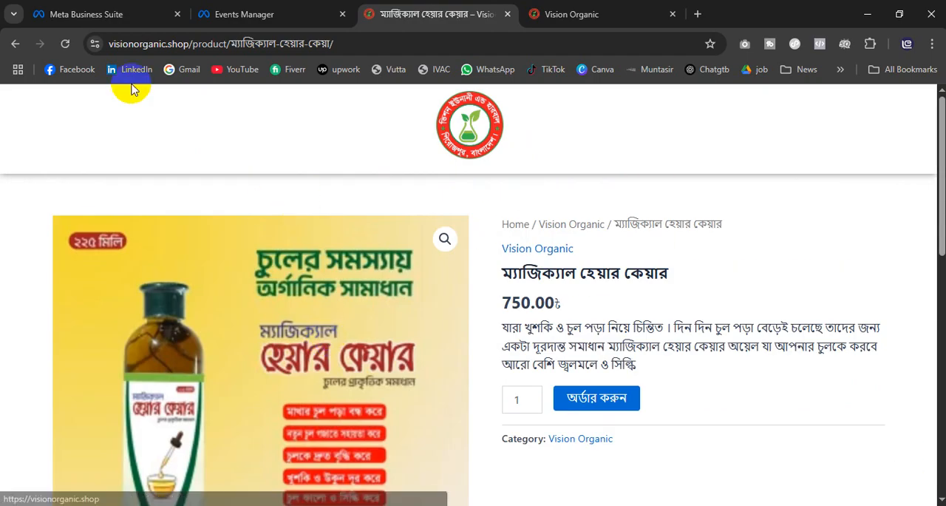
click(15, 44)
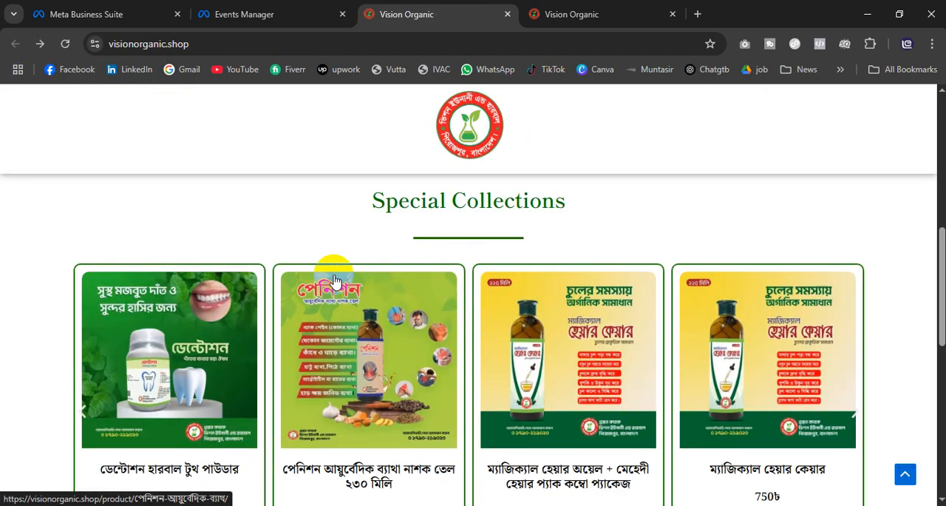
Step: Open the hair oil and mehedi hair pack combo from Special Collections and choose View Content as the event to track by URL
click(592, 489)
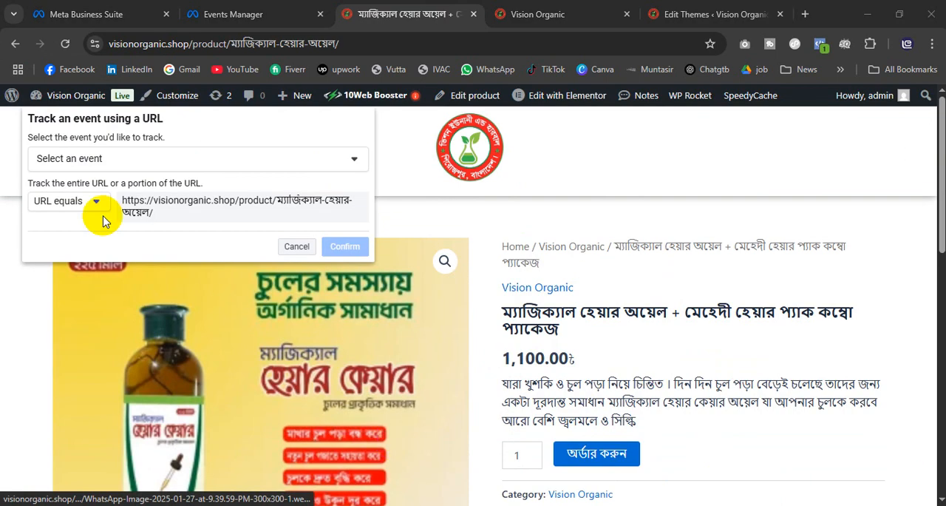
click(115, 159)
scroll(143, 205, up, 1)
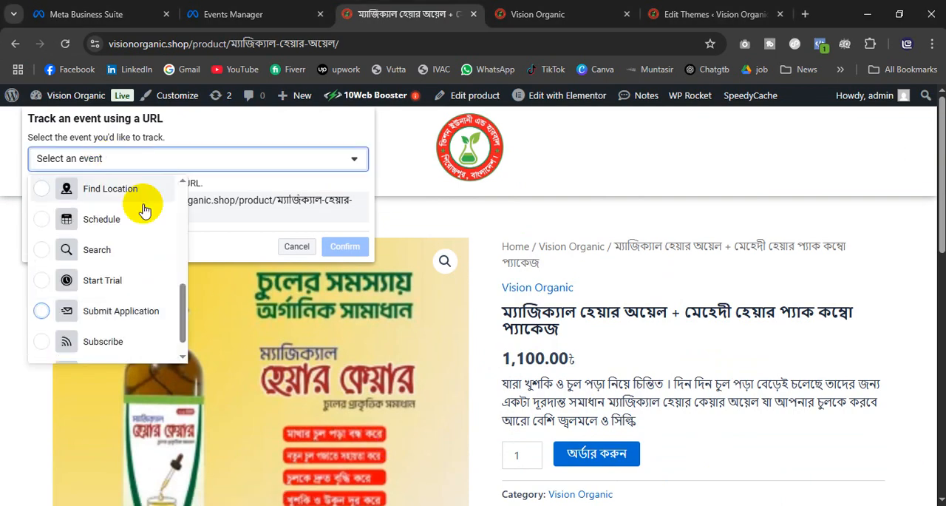
scroll(119, 274, up, 5)
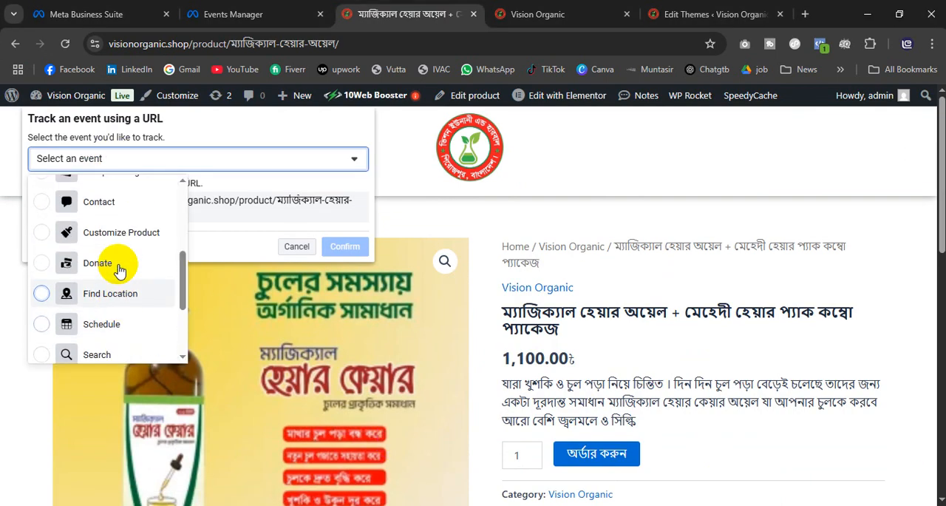
scroll(122, 247, down, 5)
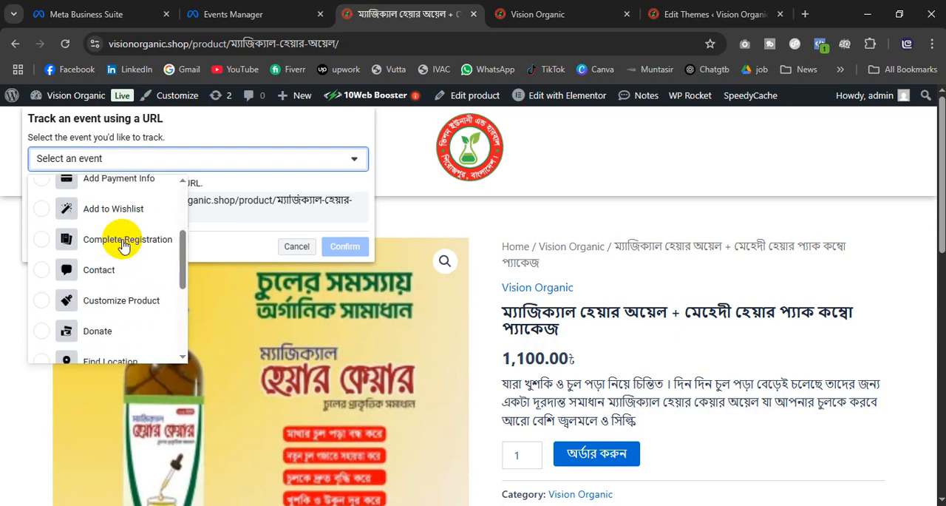
click(110, 348)
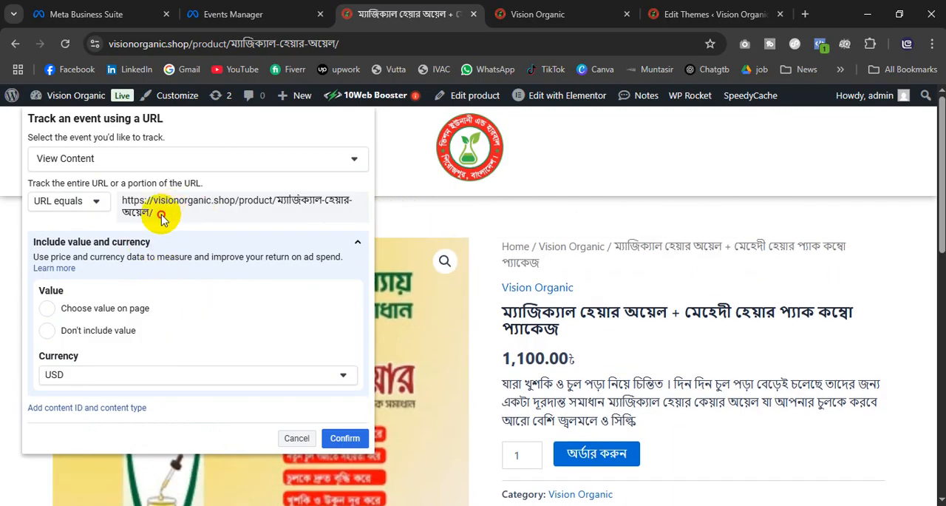
Step: Try the URL contains rule, select the product part of the address, and revert the rule to URL equals
click(85, 207)
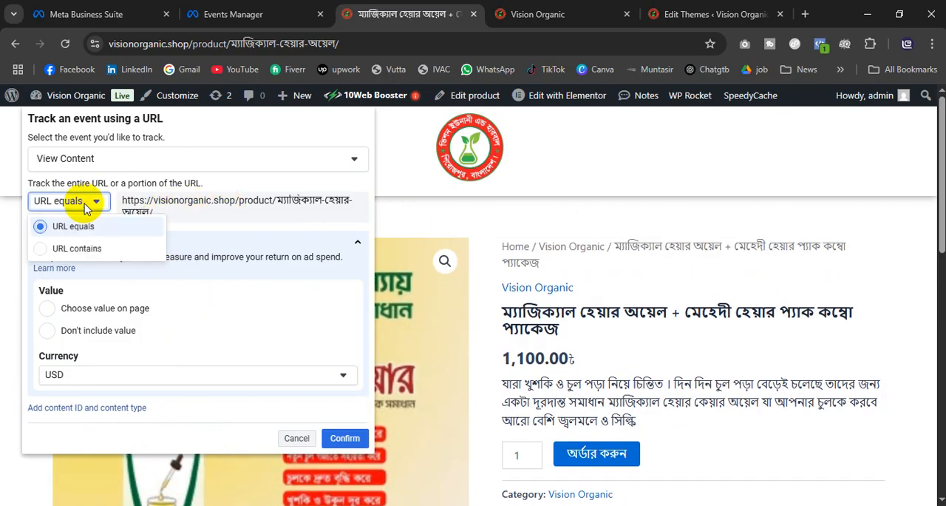
click(83, 246)
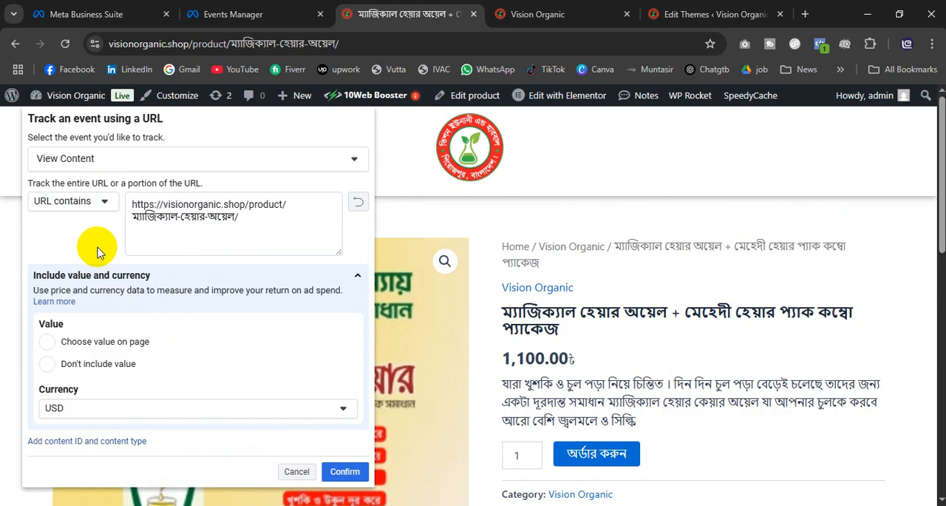
click(270, 218)
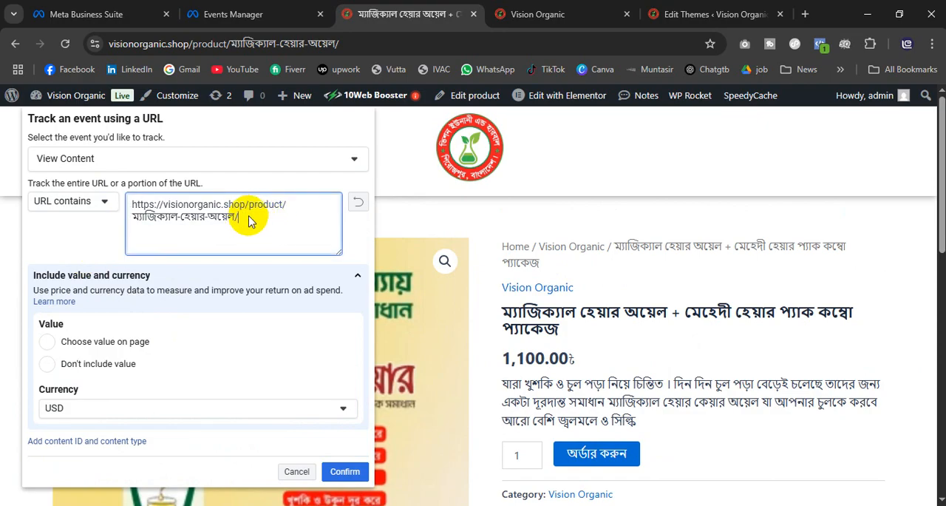
drag(248, 220, 131, 224)
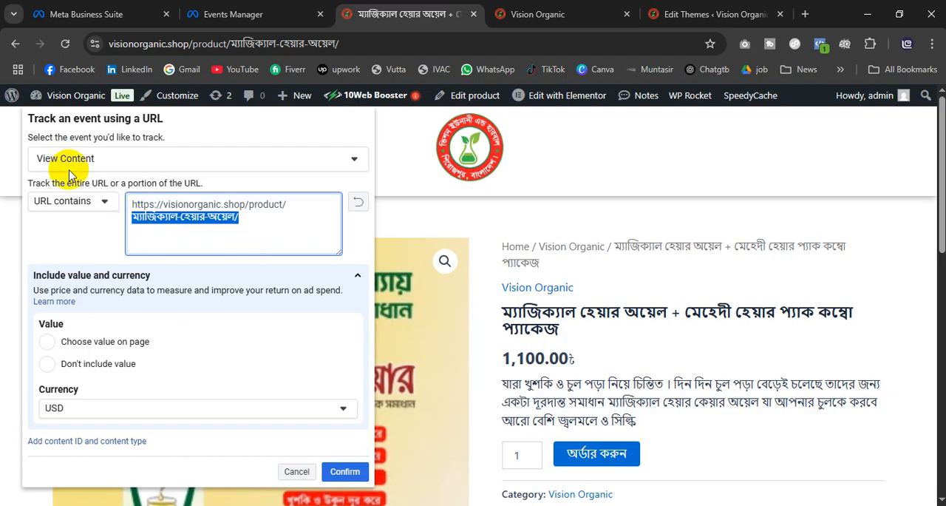
click(95, 206)
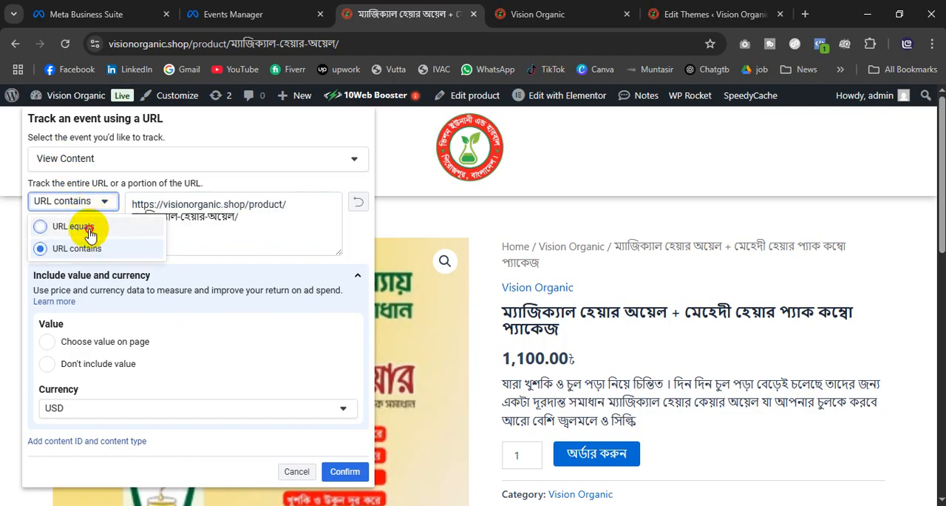
click(83, 226)
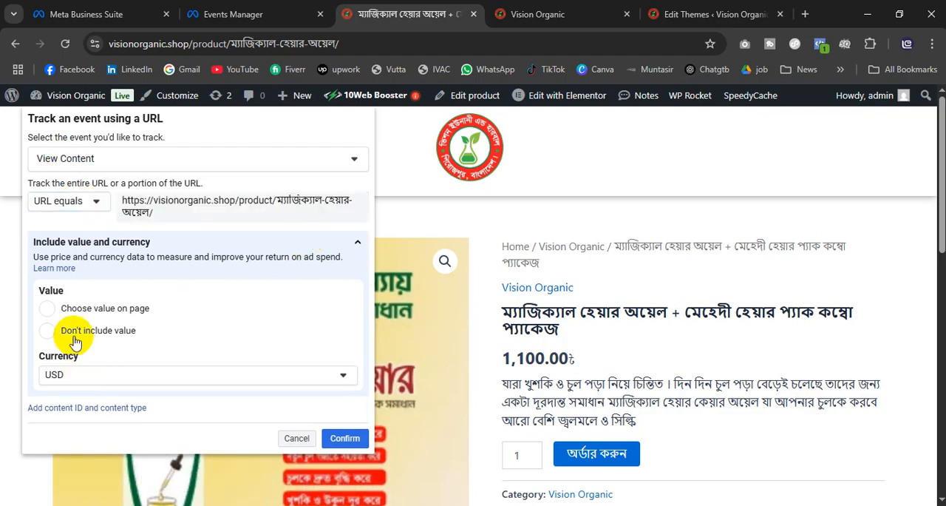
Step: Include the combo's 1,100.00৳ page price as the View Content value with BDT as currency, and confirm the event
click(46, 310)
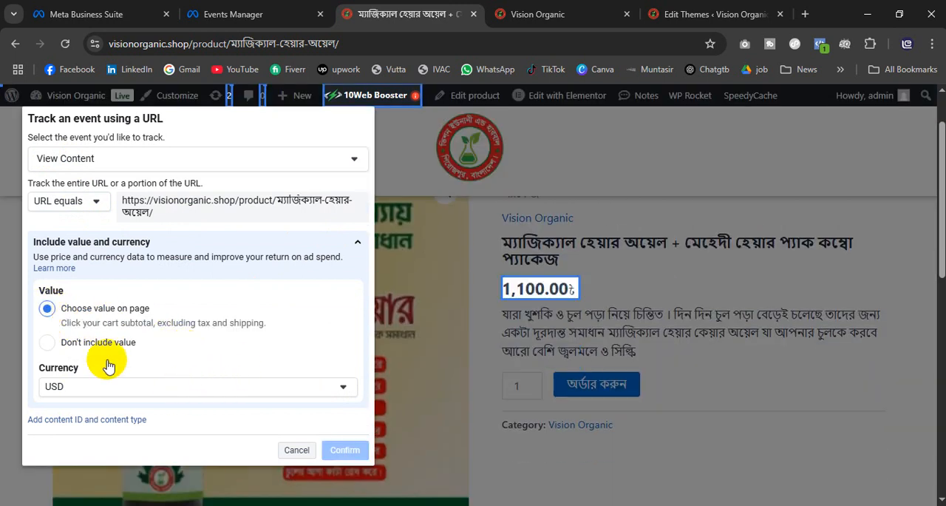
click(131, 390)
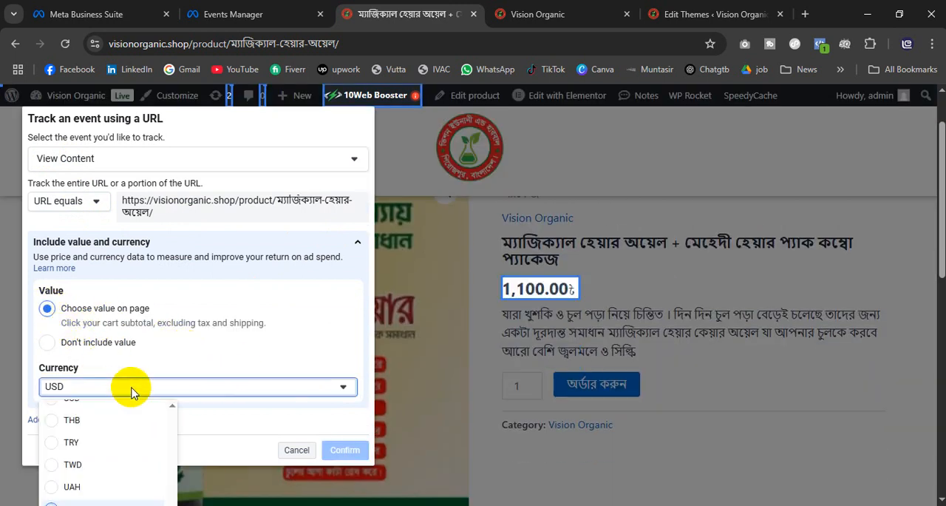
scroll(95, 473, up, 10)
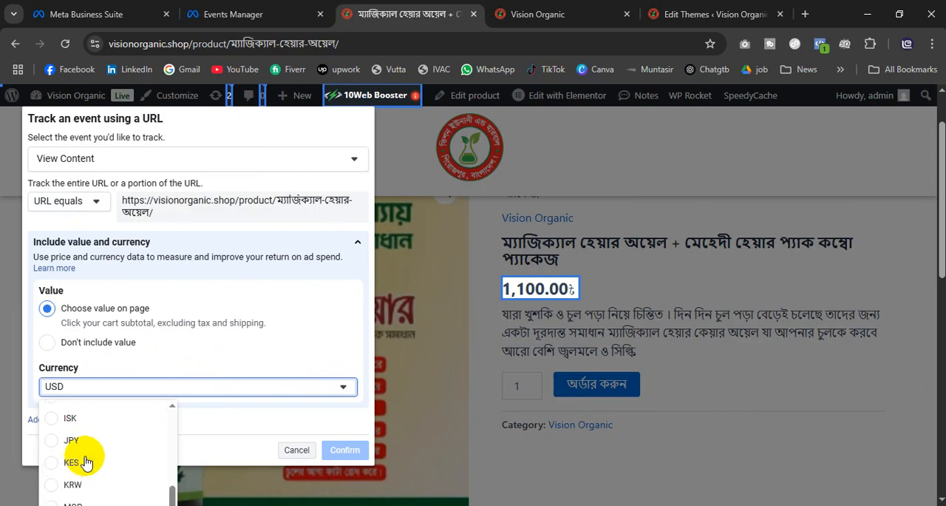
scroll(85, 462, up, 5)
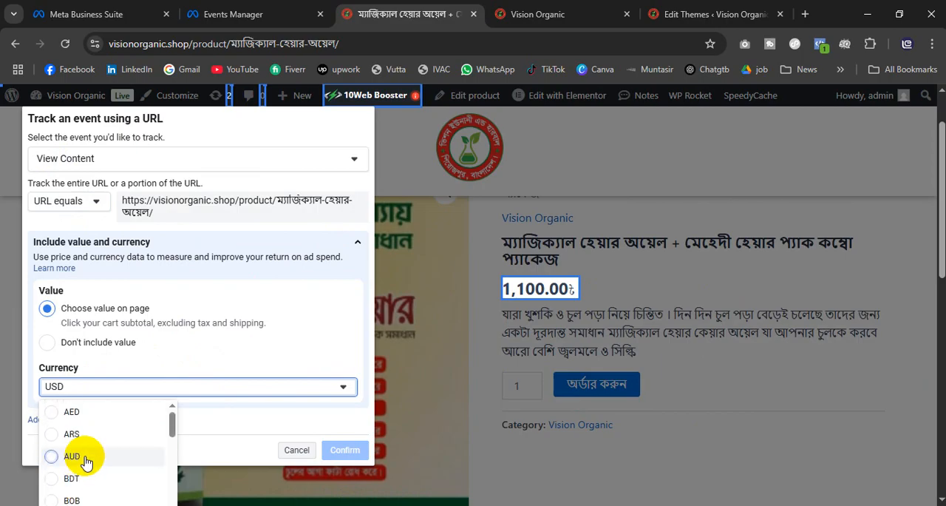
click(72, 478)
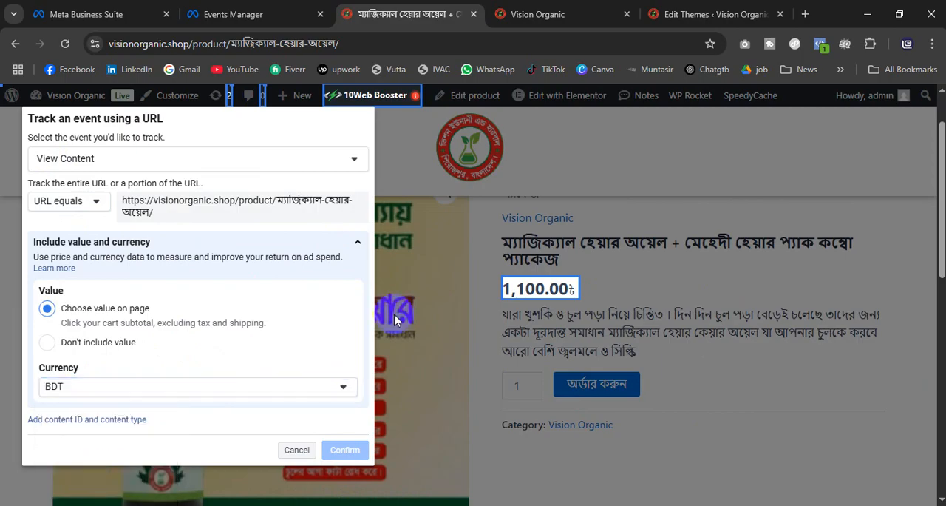
click(528, 292)
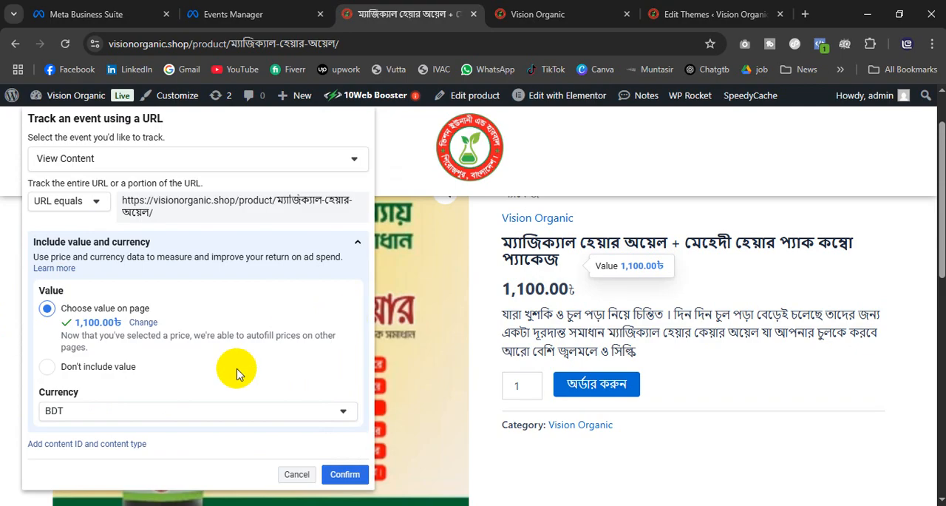
click(344, 474)
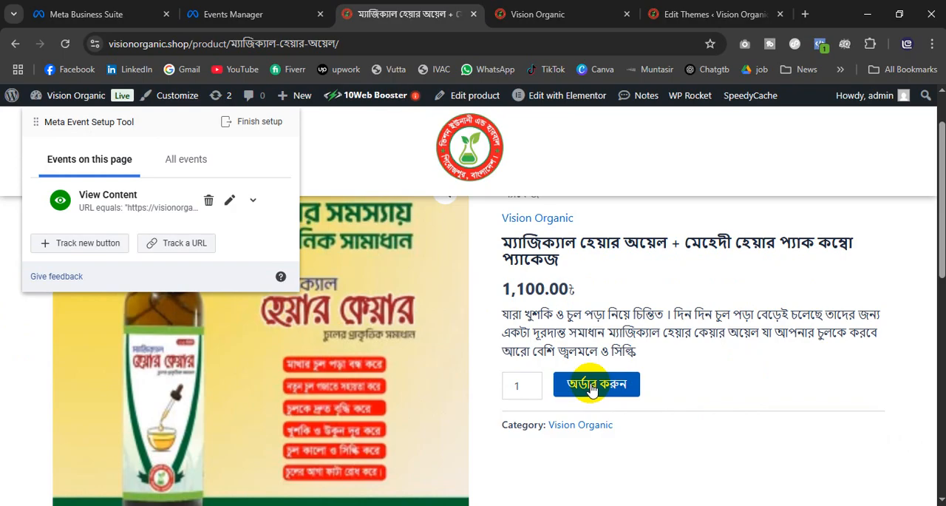
Step: Track the product page's "অর্ডার করুন" button as a new Initiate Checkout event
click(91, 244)
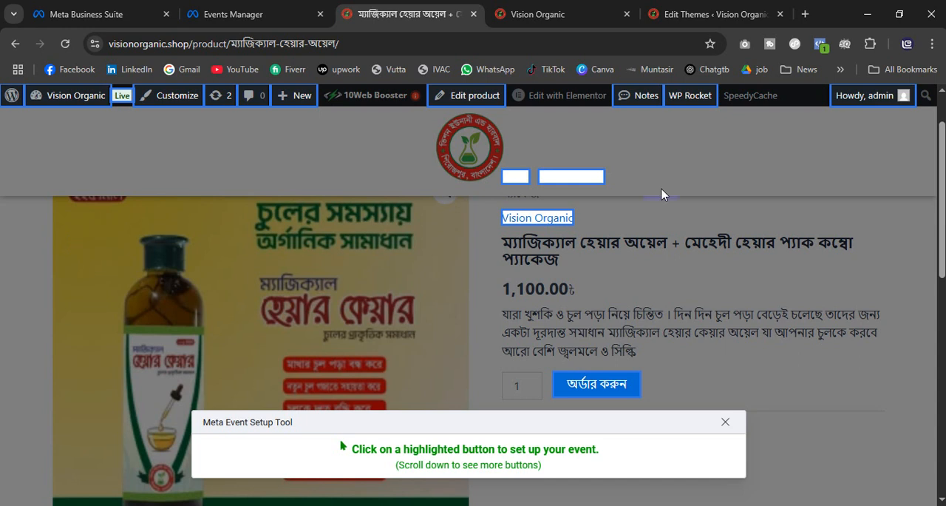
click(599, 387)
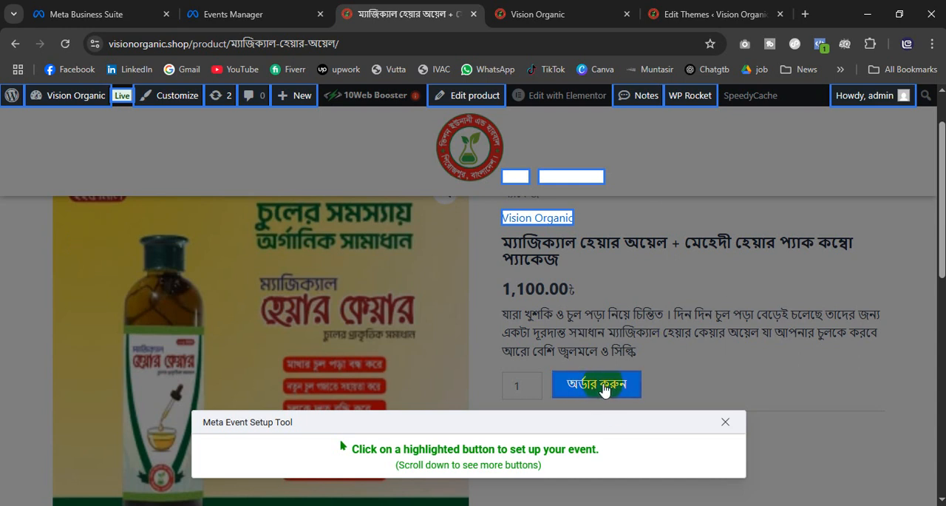
click(605, 388)
click(102, 157)
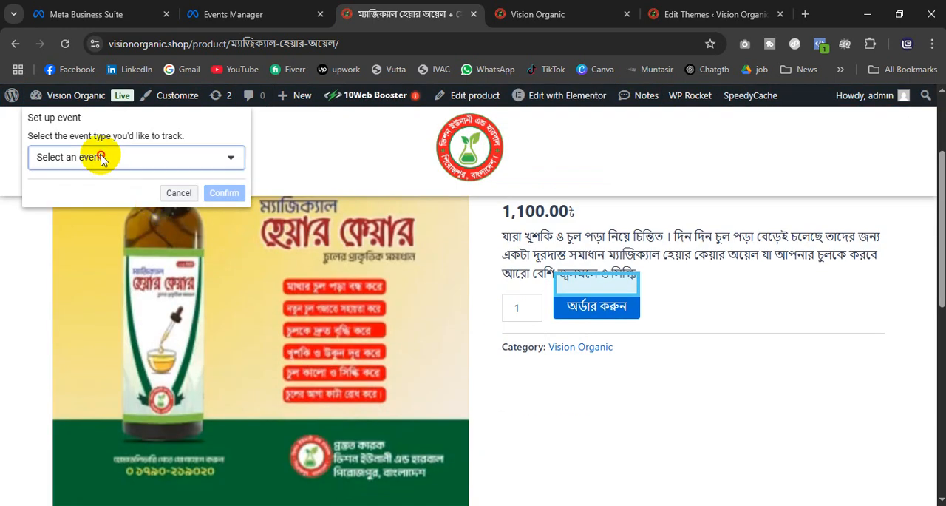
click(122, 216)
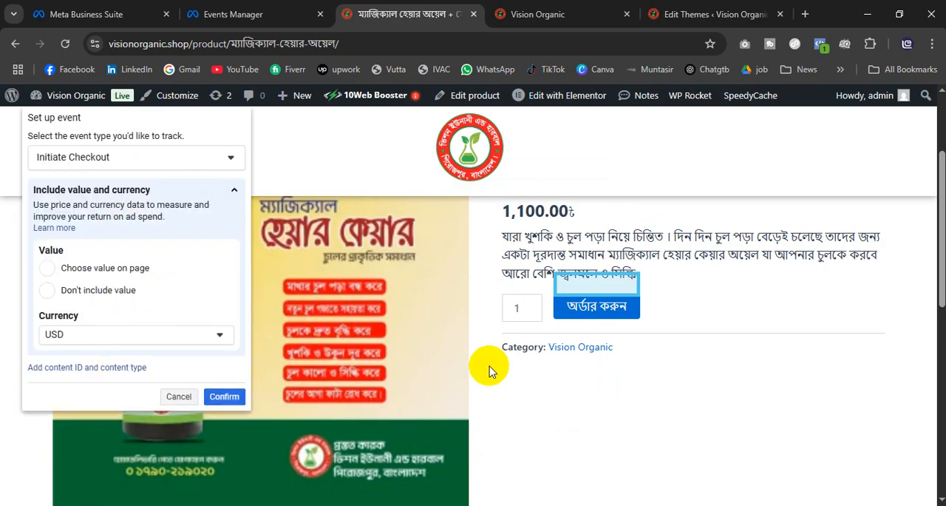
Step: Set the Initiate Checkout currency to BDT, use the 1,100.00৳ price on the page as its value, and confirm the event
scroll(729, 391, up, 2)
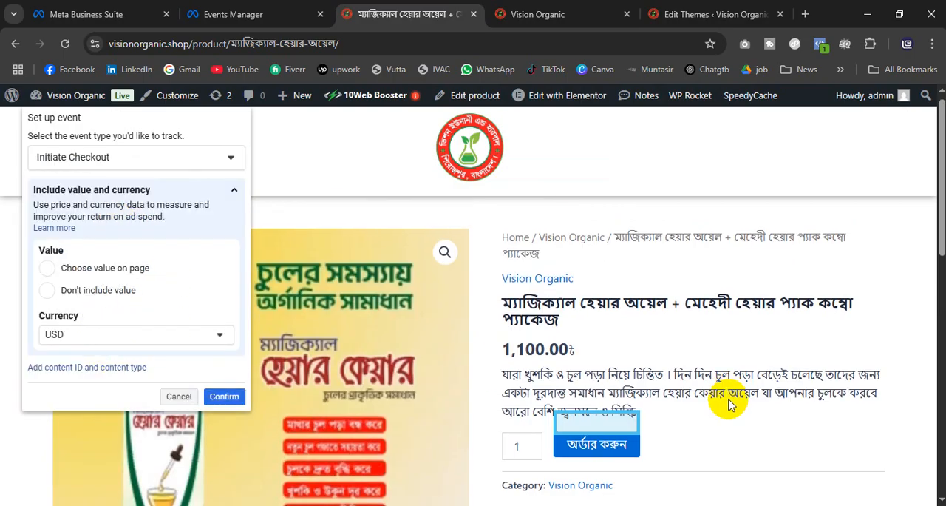
click(85, 334)
scroll(86, 440, up, 5)
scroll(85, 436, up, 10)
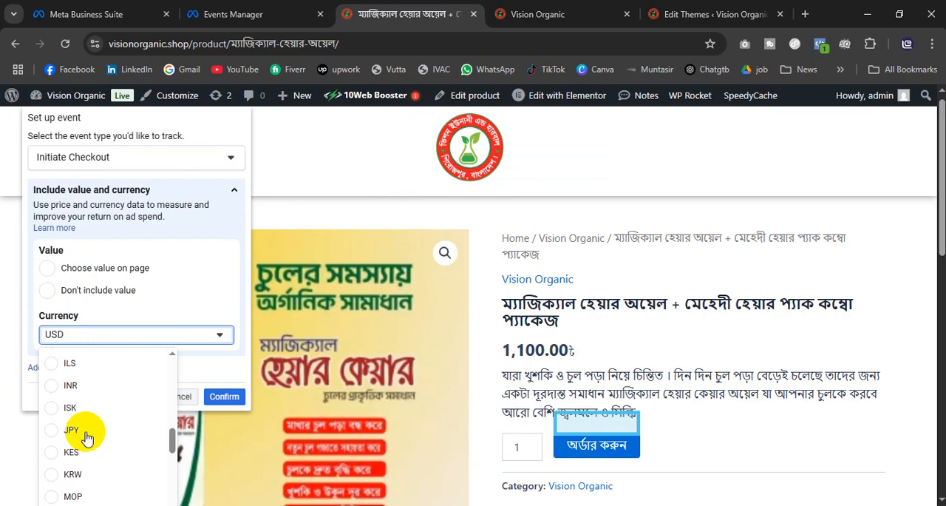
scroll(83, 425, up, 4)
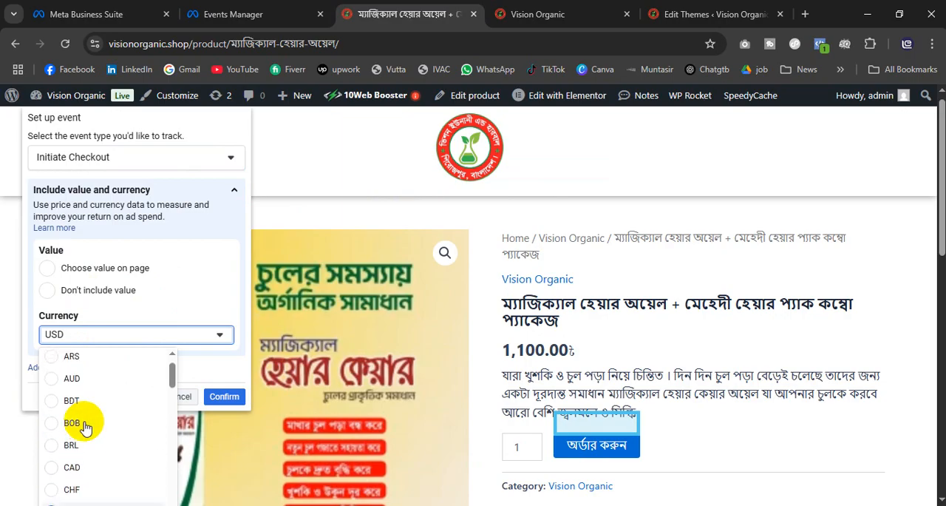
click(80, 425)
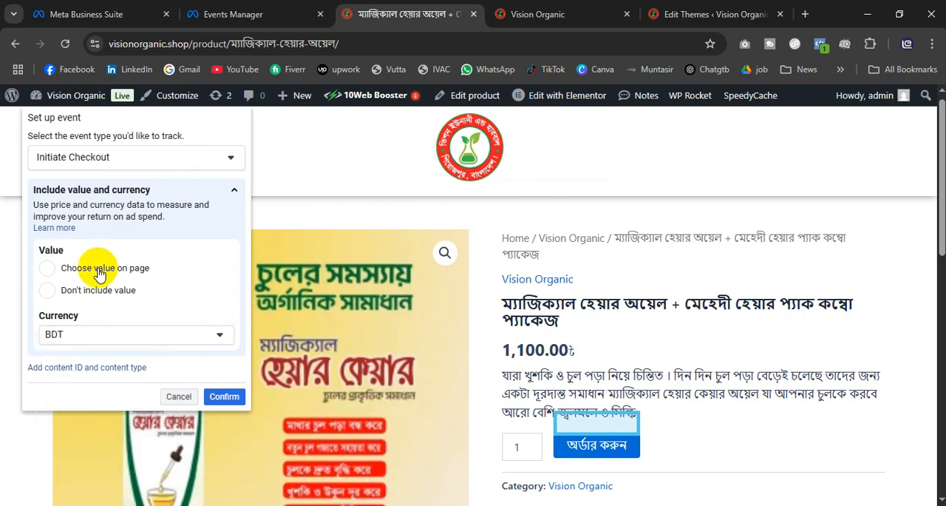
click(45, 274)
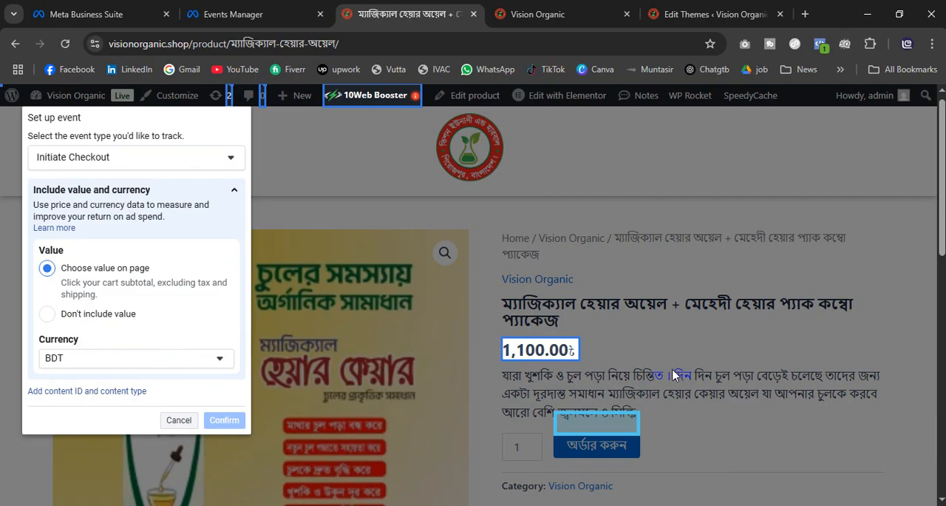
click(521, 356)
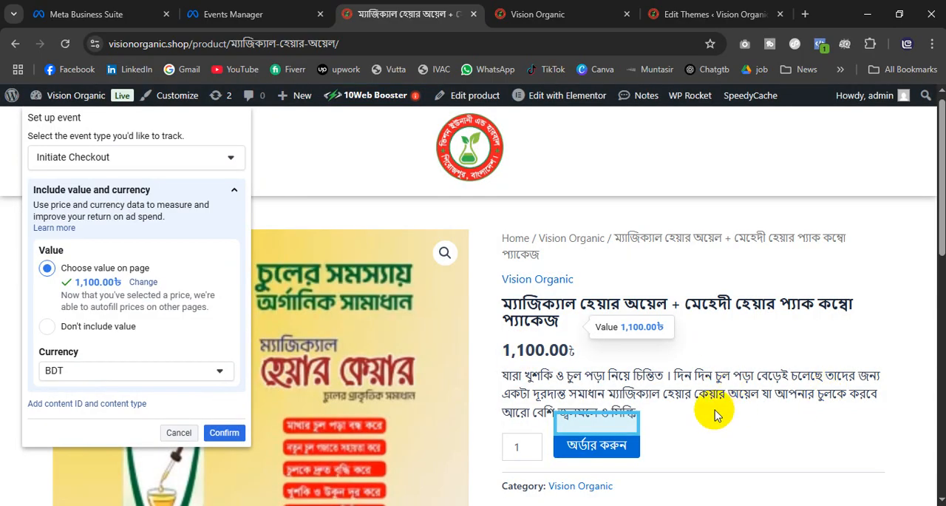
click(225, 434)
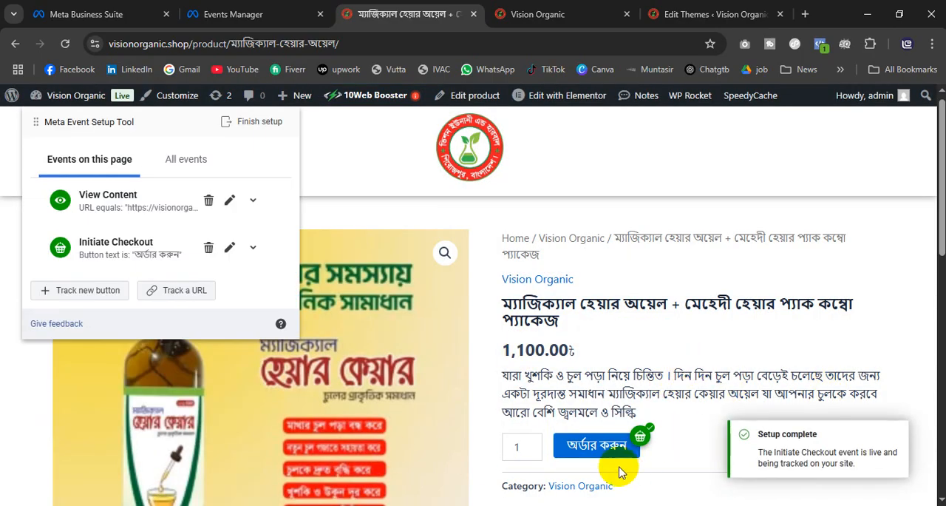
Step: Order the combo package from its product page to reach the checkout form and order summary
click(599, 451)
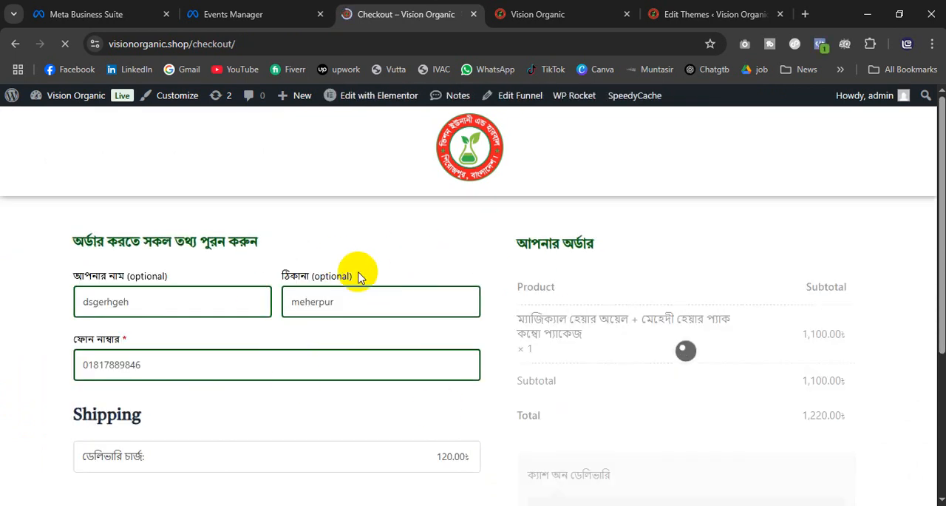
scroll(345, 356, down, 1)
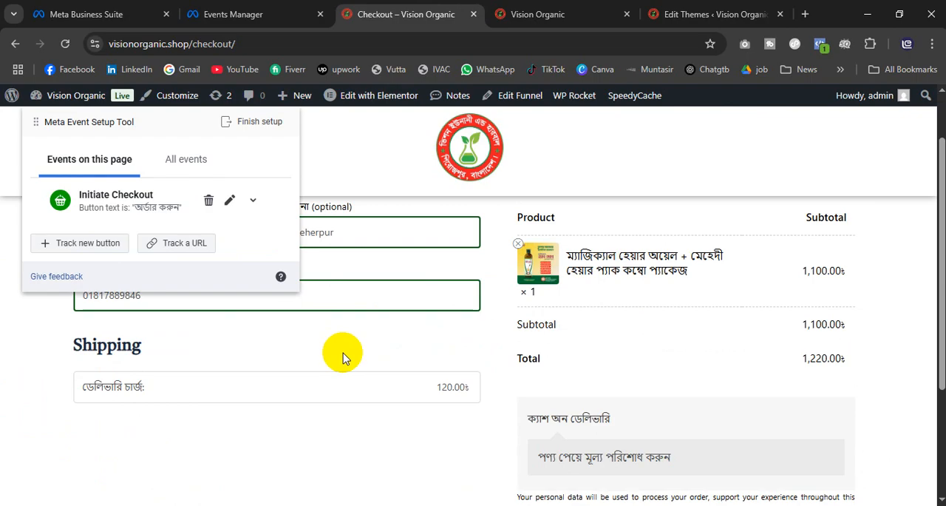
Step: Delete the Initiate Checkout event from the list of all events in the Event Setup Tool
click(185, 164)
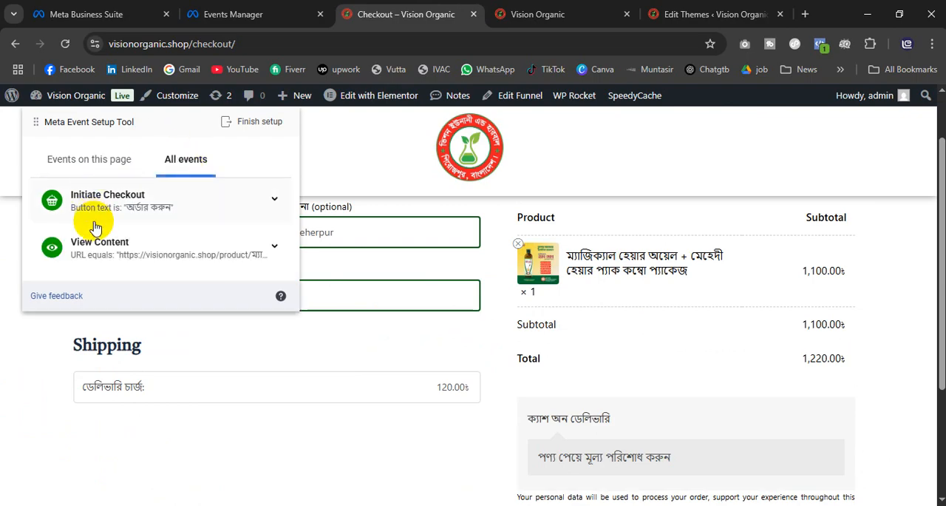
click(277, 200)
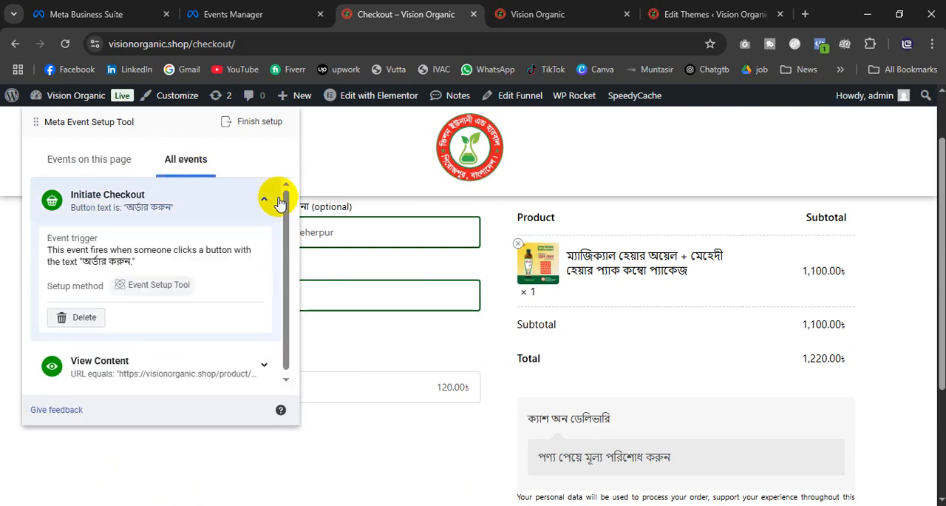
click(82, 318)
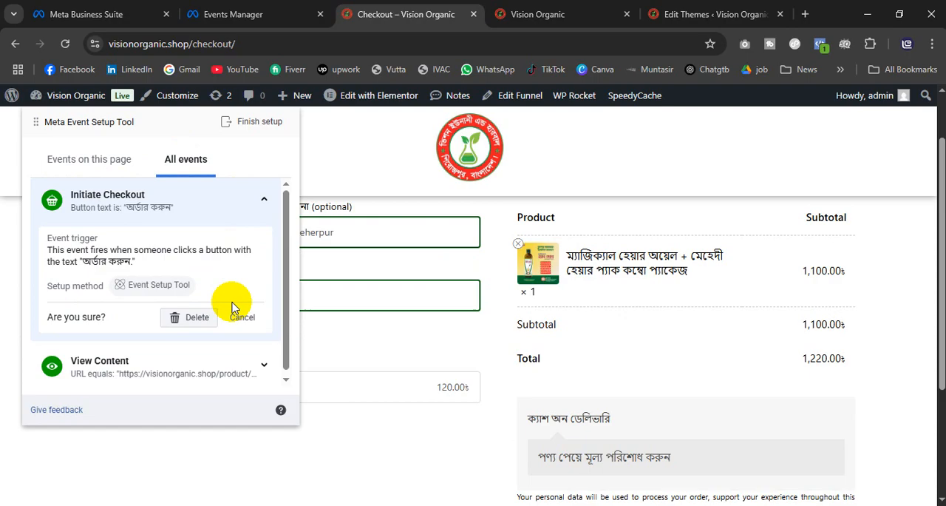
click(194, 318)
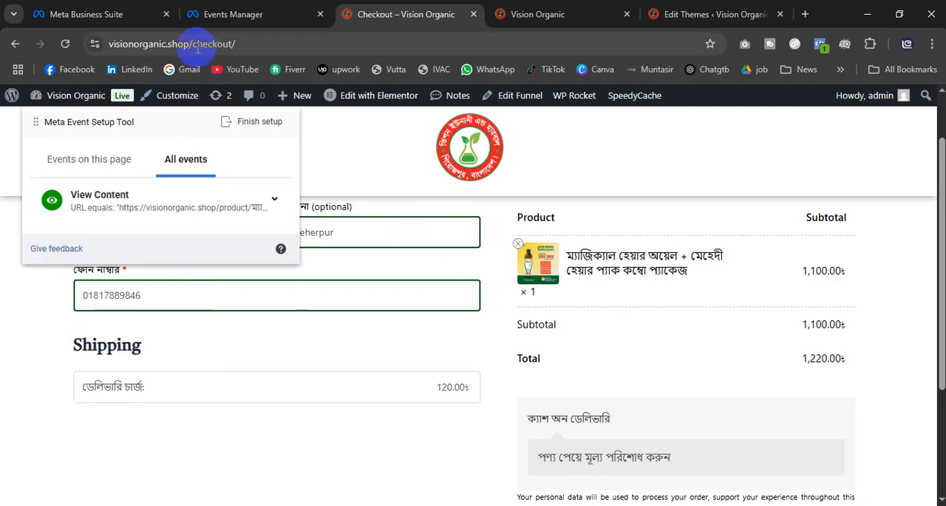
click(74, 159)
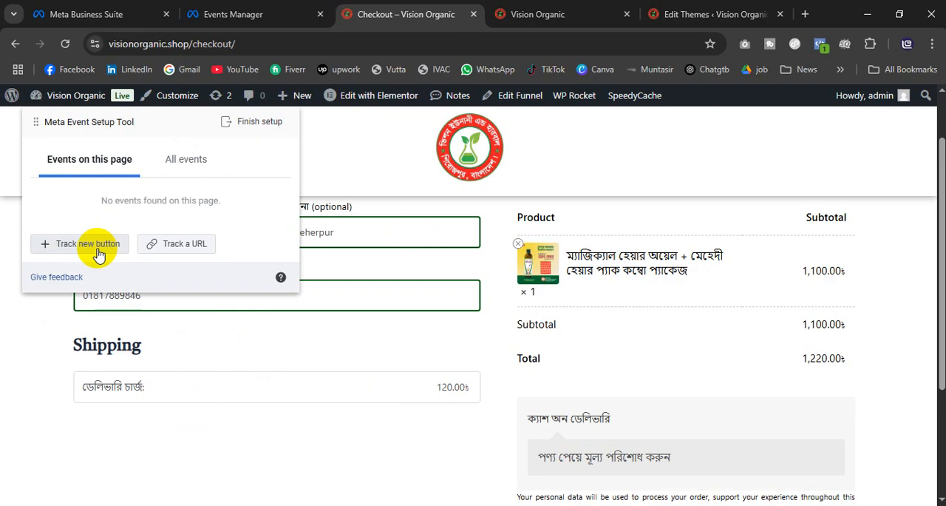
click(117, 235)
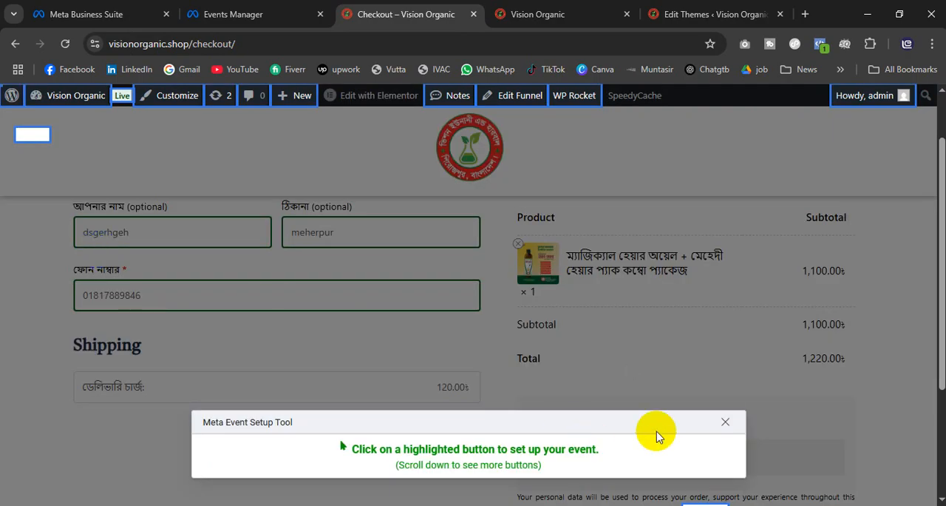
click(723, 422)
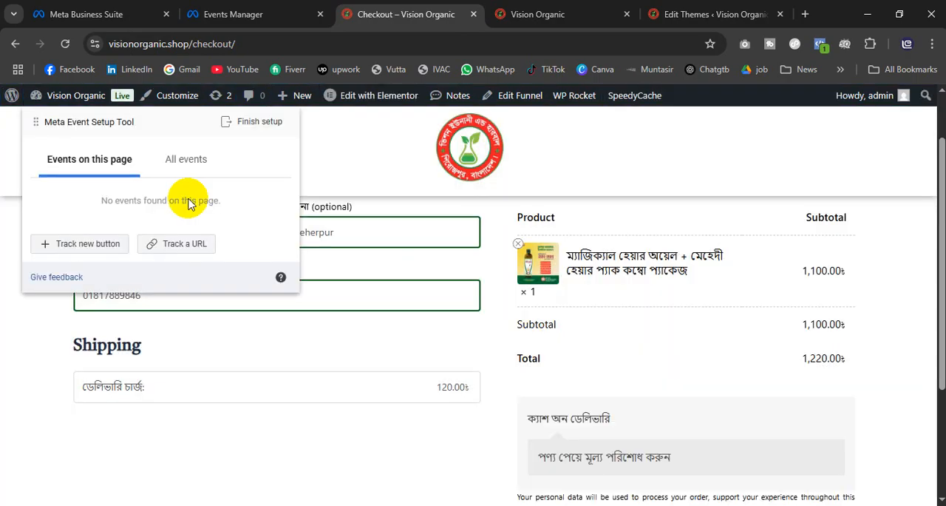
Step: Try to track the checkout page URL as an Initiate Checkout event with a value chosen on the page and BDT currency
click(174, 246)
click(86, 160)
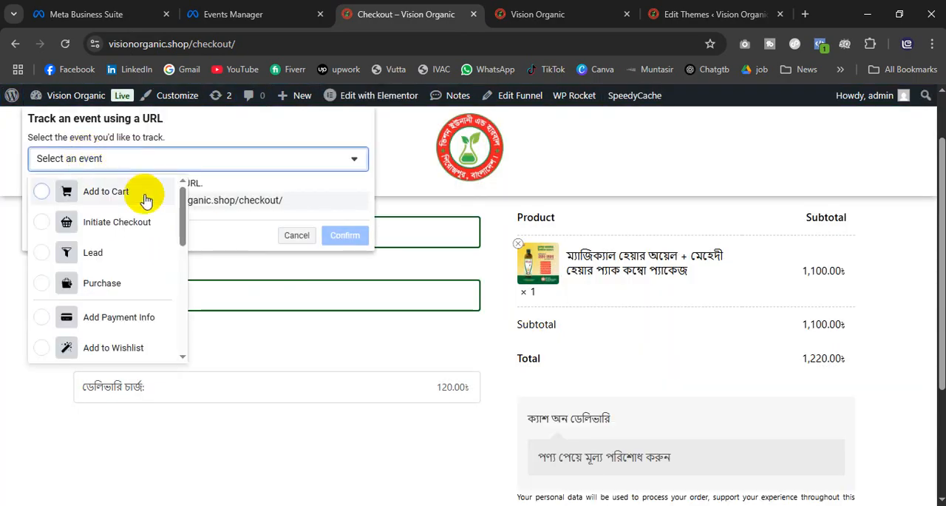
click(127, 229)
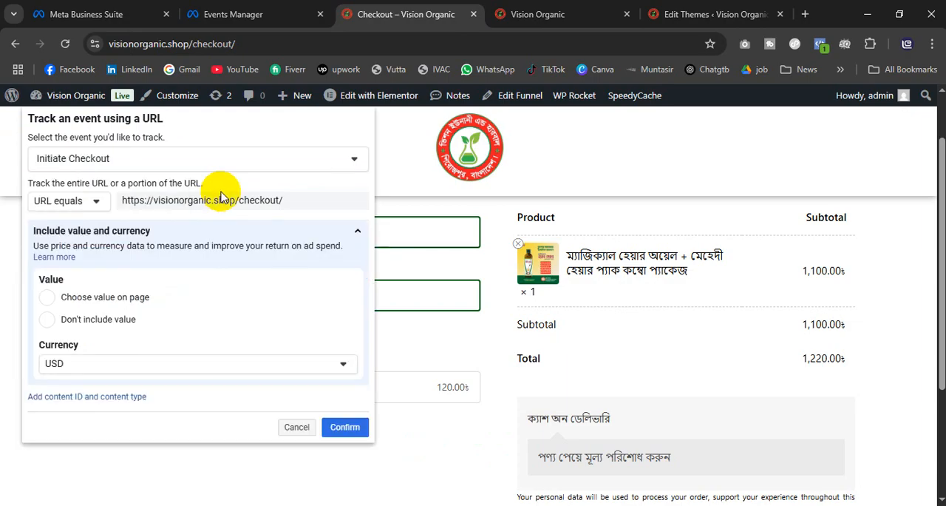
click(47, 298)
click(104, 376)
scroll(97, 442, up, 15)
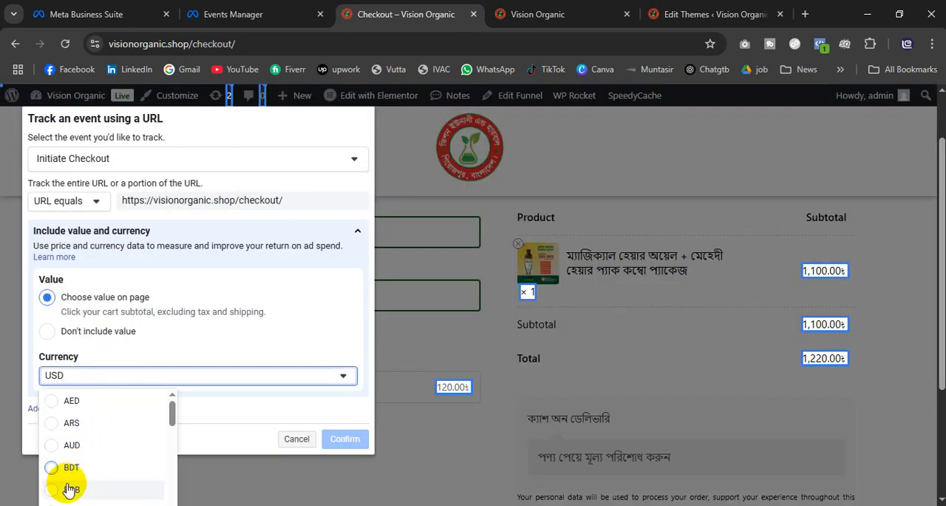
click(73, 468)
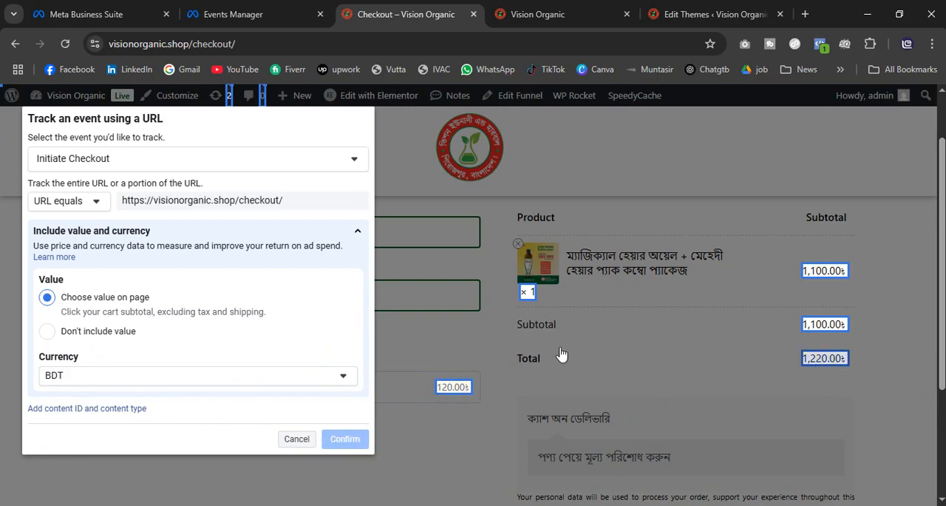
Step: Look through the order summary for a value, cancel the URL event setup and exit the unresponsive checkout page
scroll(562, 355, down, 2)
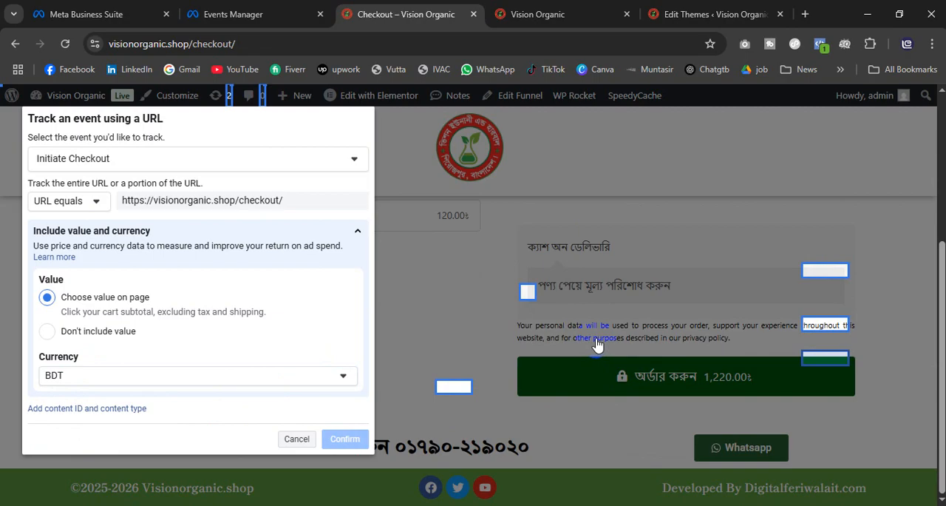
scroll(597, 344, up, 3)
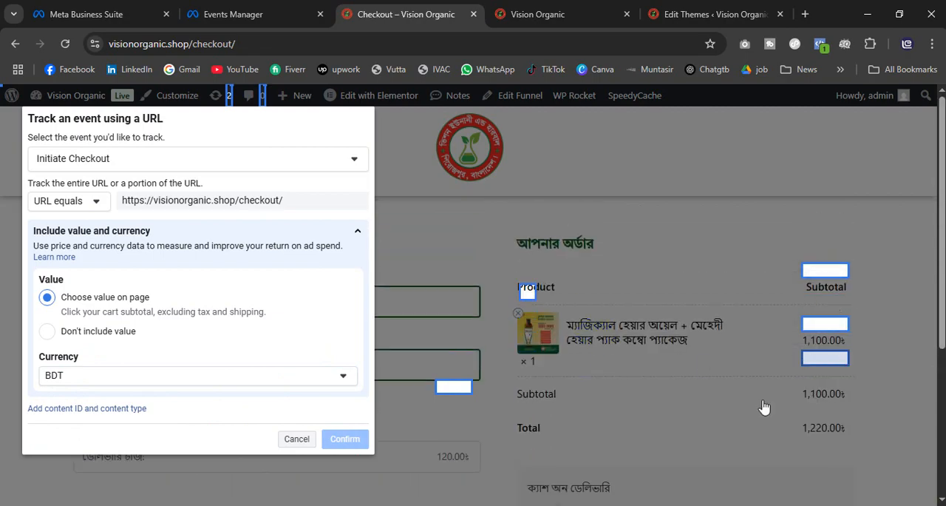
scroll(762, 405, down, 1)
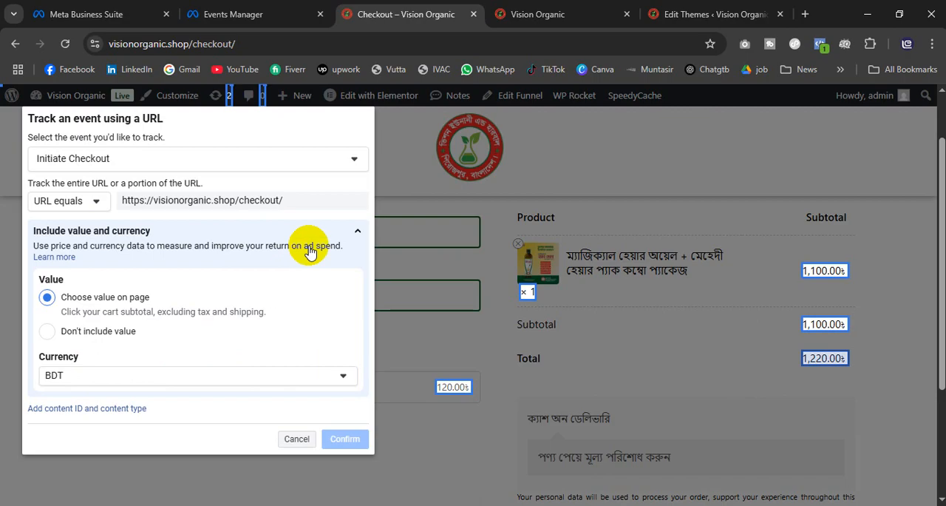
click(293, 444)
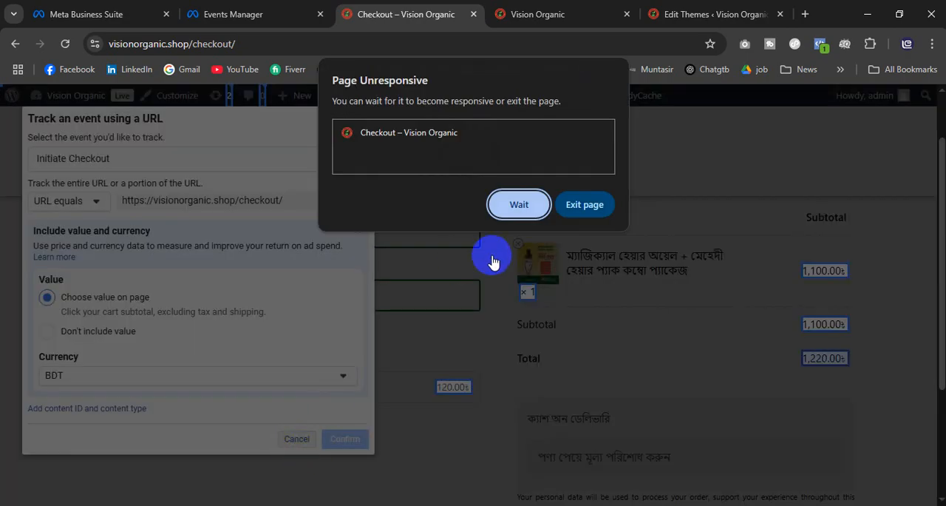
click(586, 207)
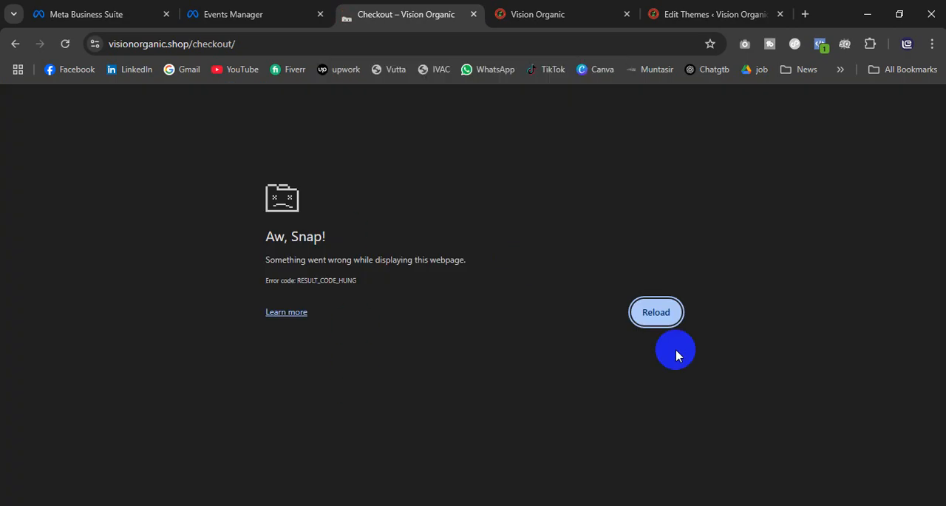
click(657, 315)
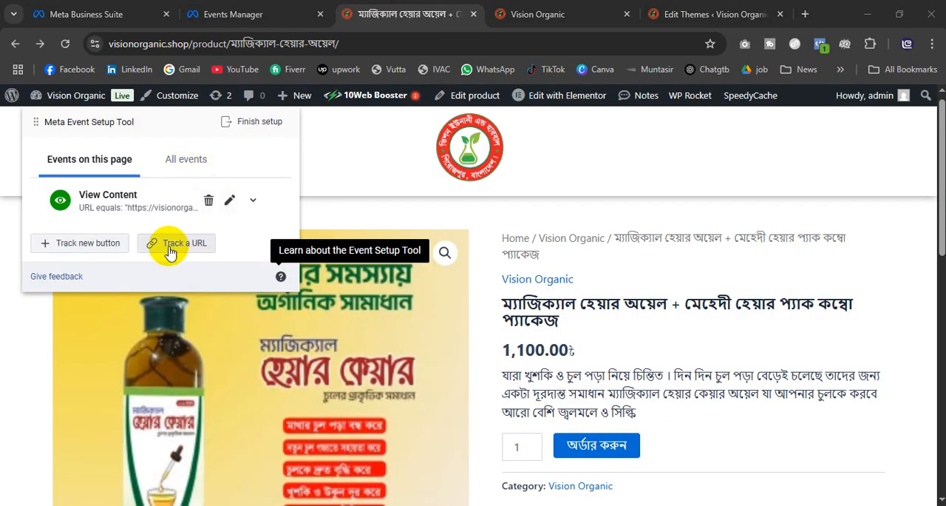
Step: Track the "অর্ডার করুন" button on the combo package's product page as a new Initiate Checkout event
click(92, 245)
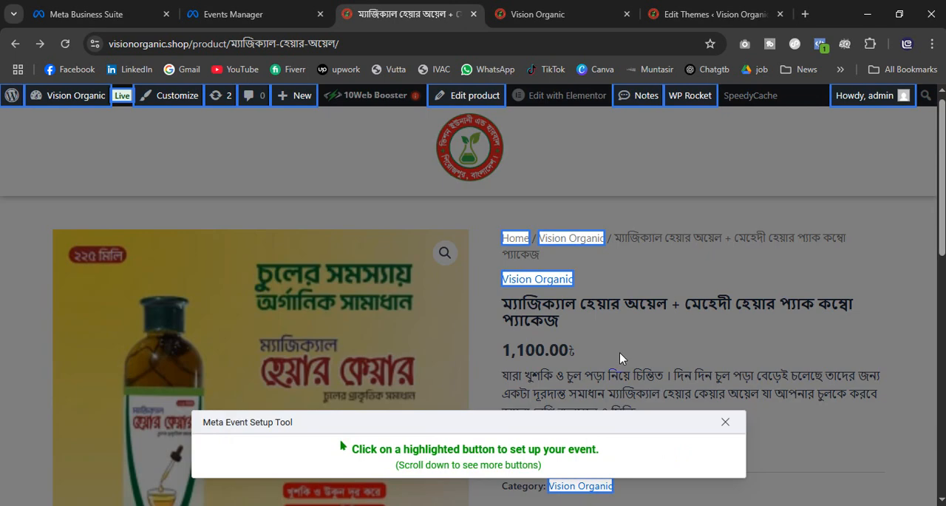
scroll(647, 358, down, 2)
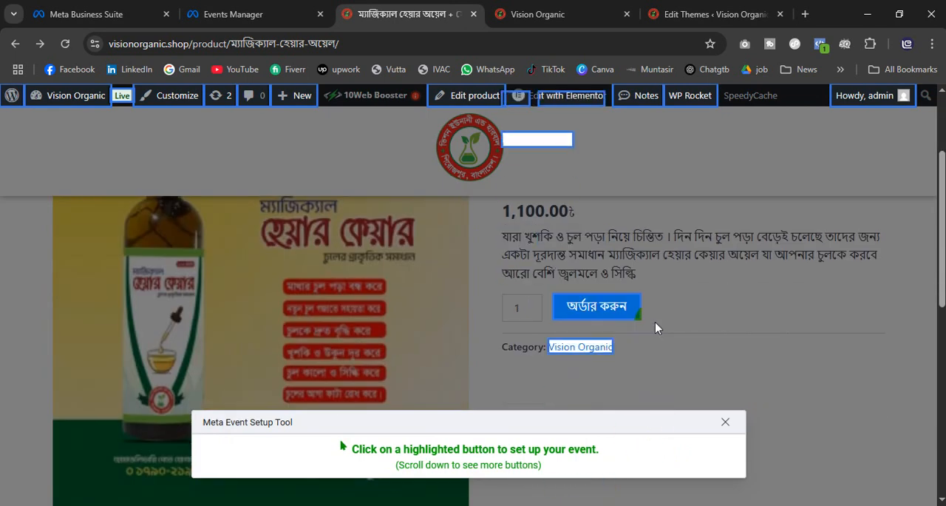
click(593, 310)
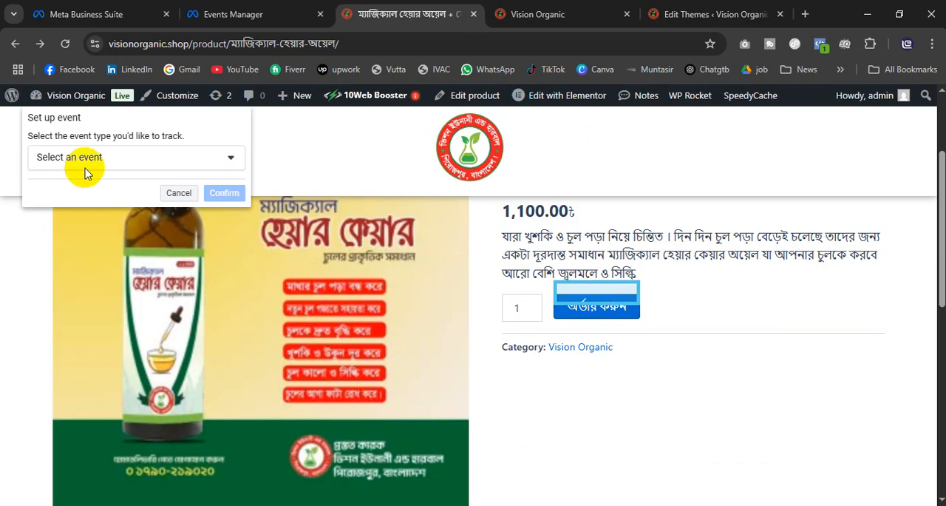
click(92, 166)
click(124, 223)
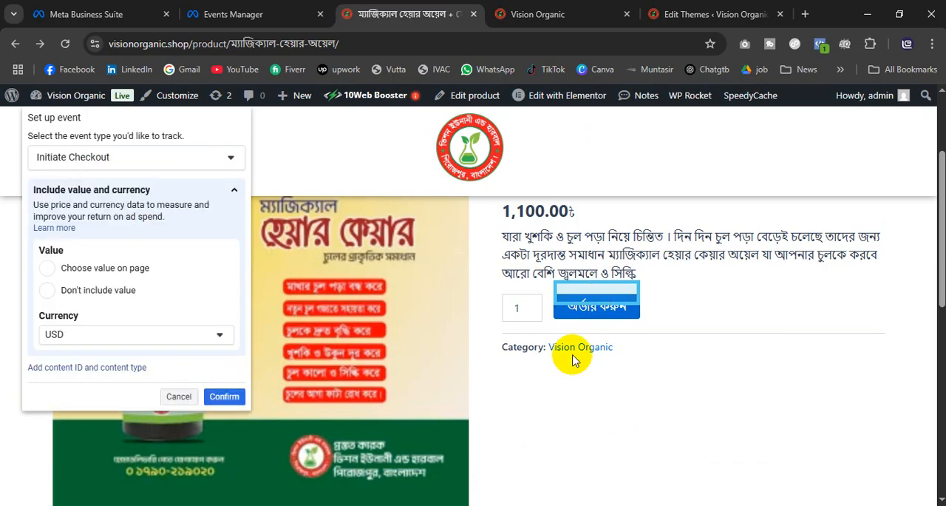
Step: Set the Initiate Checkout event's currency to BDT, choose the 1,100.00৳ price on the page as its value, and confirm
click(81, 337)
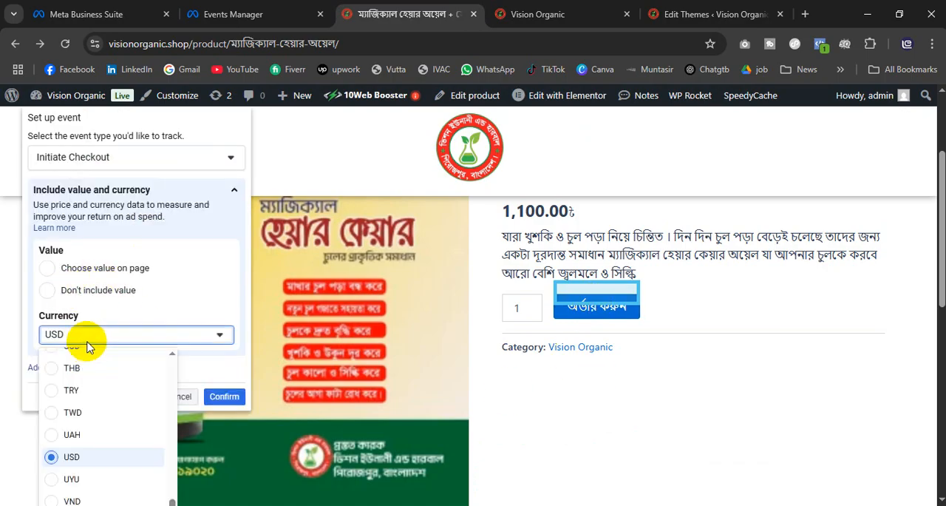
scroll(81, 406, up, 3)
scroll(77, 414, up, 4)
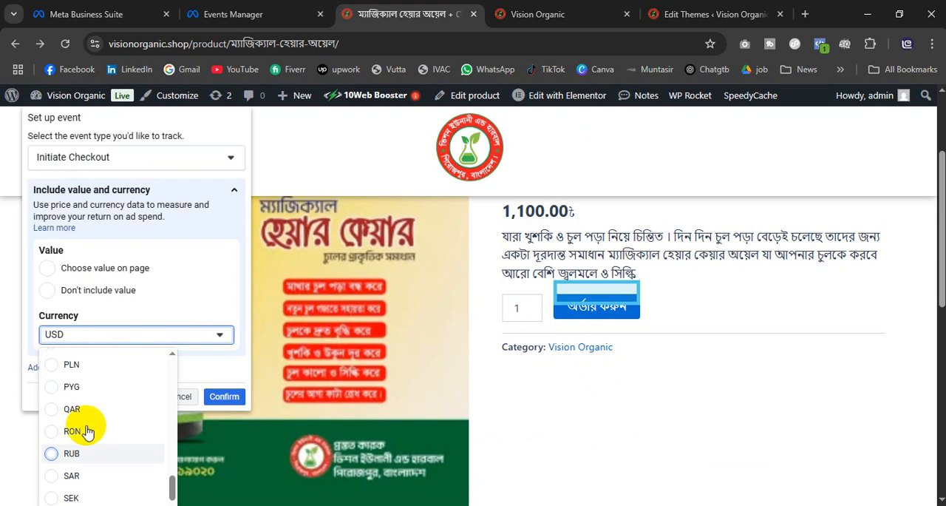
scroll(85, 425, up, 8)
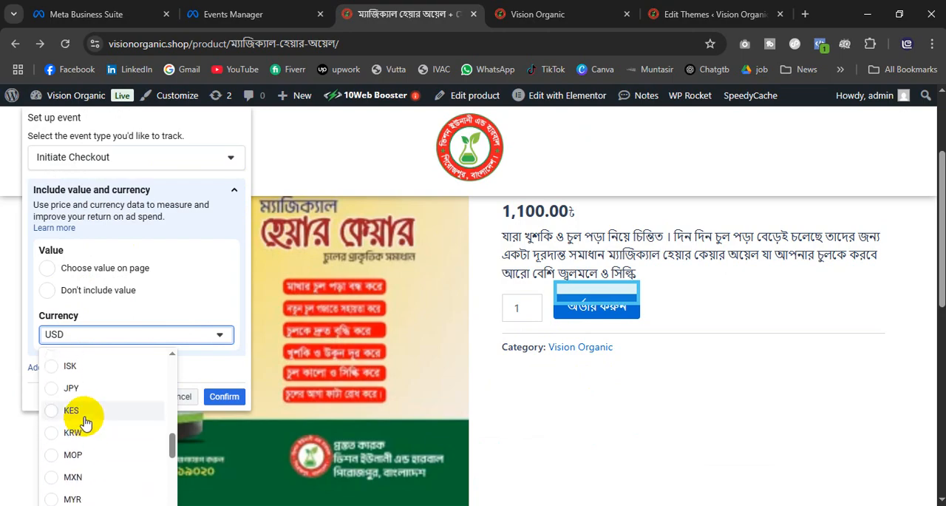
scroll(89, 433, up, 6)
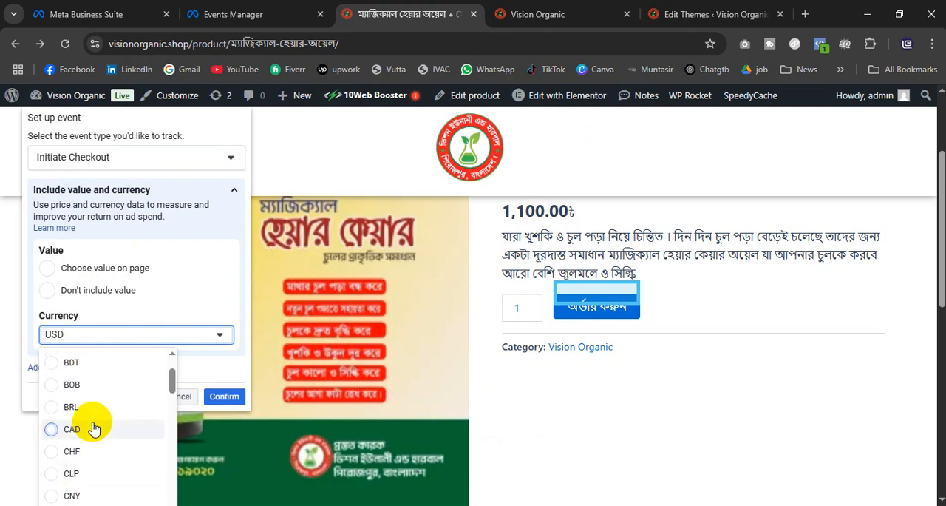
click(77, 434)
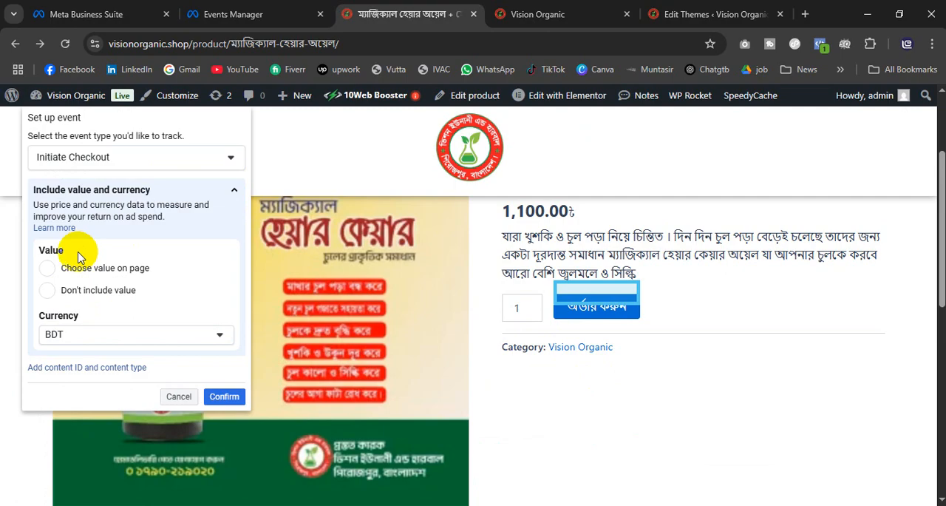
click(63, 272)
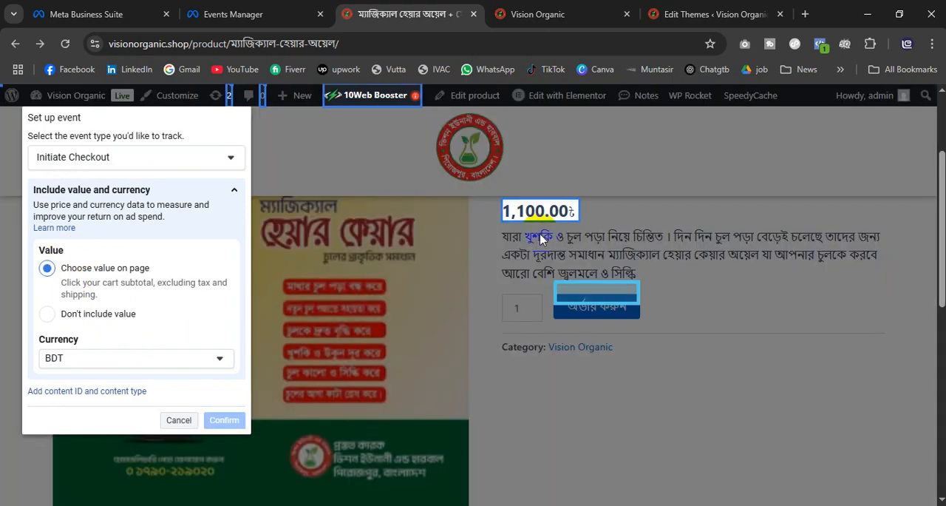
click(520, 210)
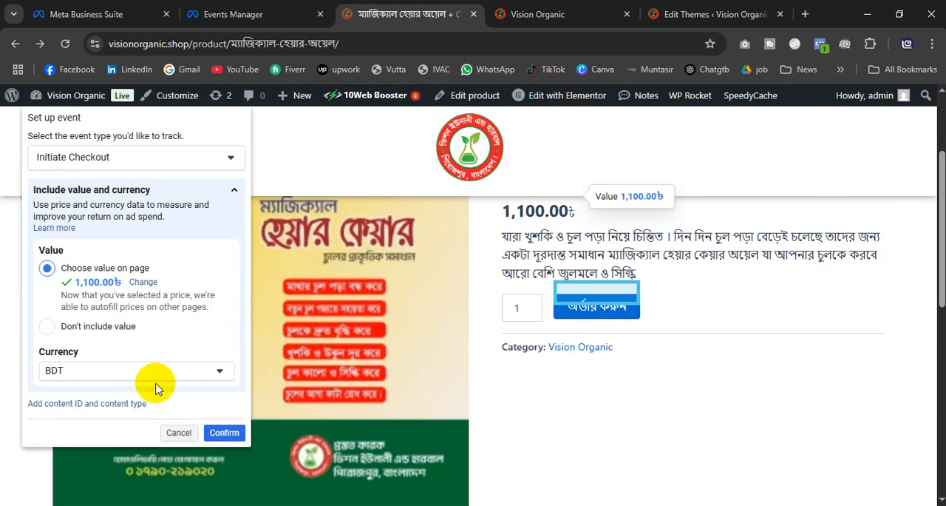
click(225, 434)
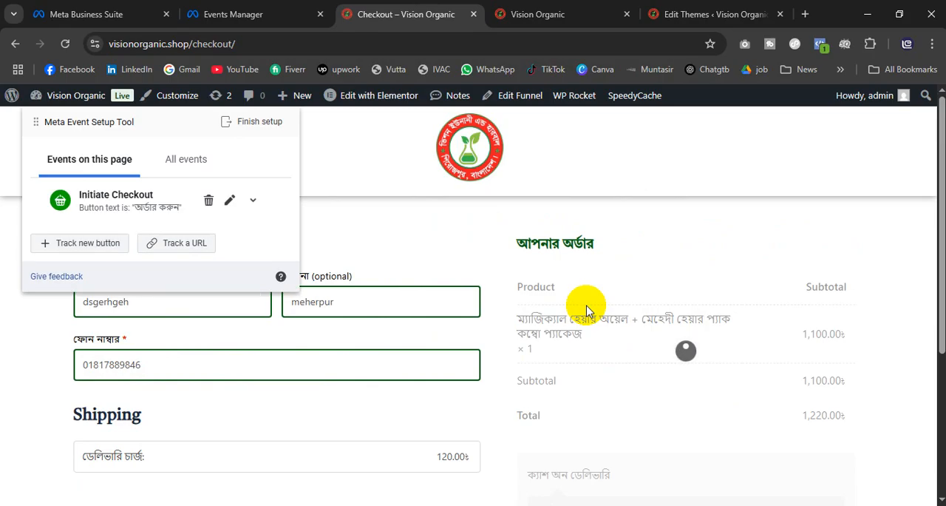
Step: Try to select the checkout form's "অর্ডার করুন" button as a new tracked button, and return to navigating the site
scroll(449, 355, down, 3)
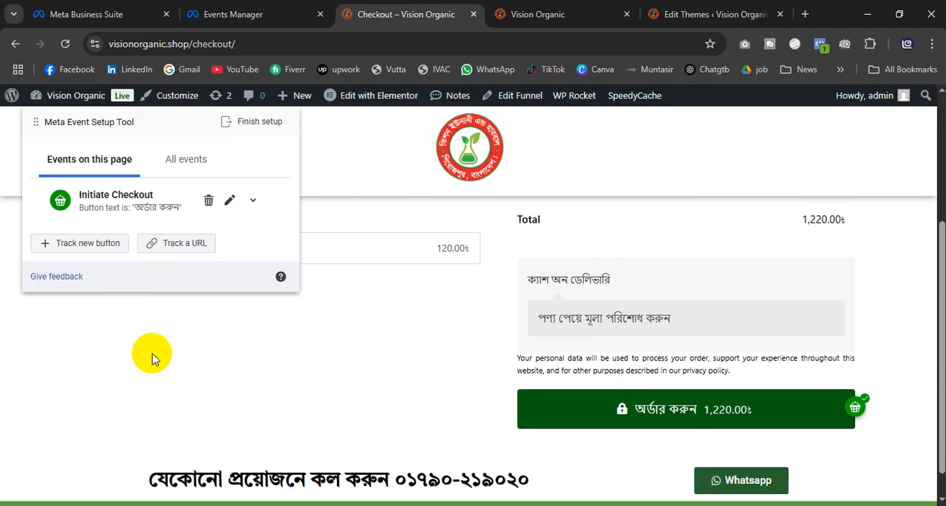
click(101, 246)
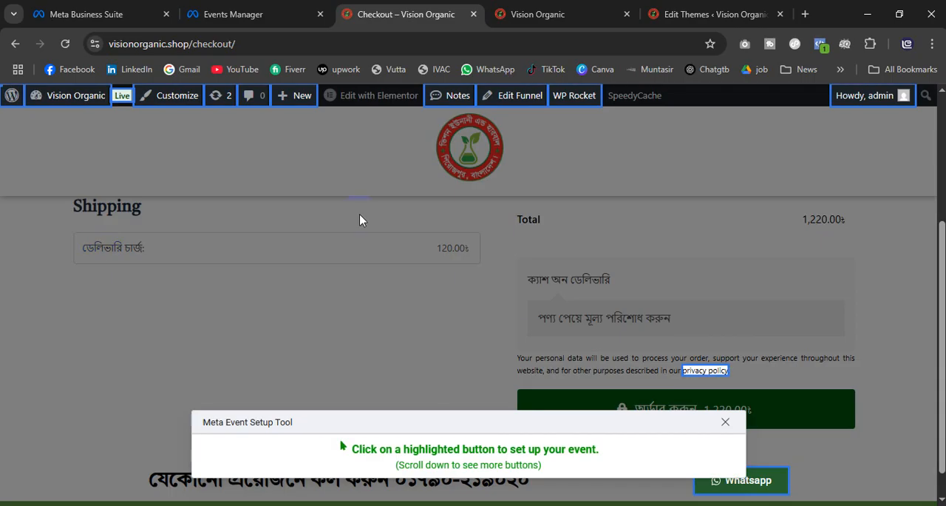
scroll(769, 320, down, 1)
click(691, 382)
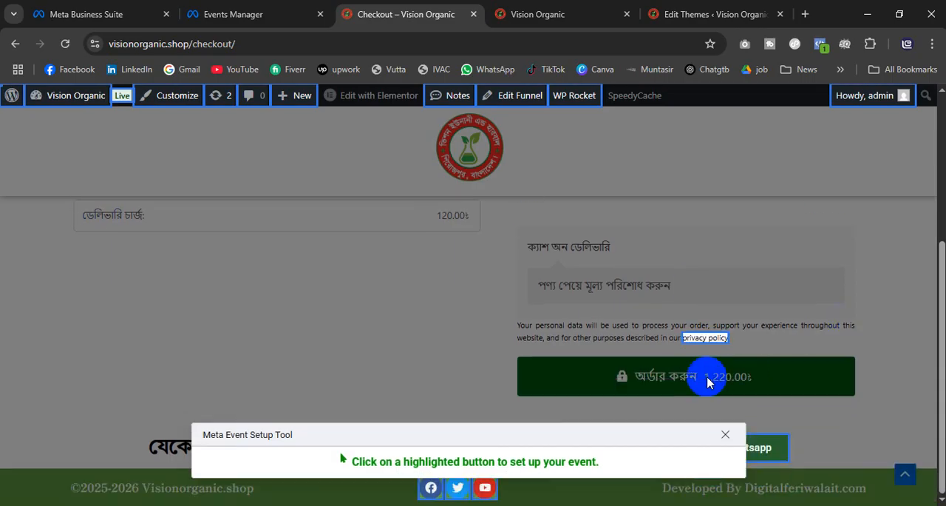
scroll(693, 377, up, 3)
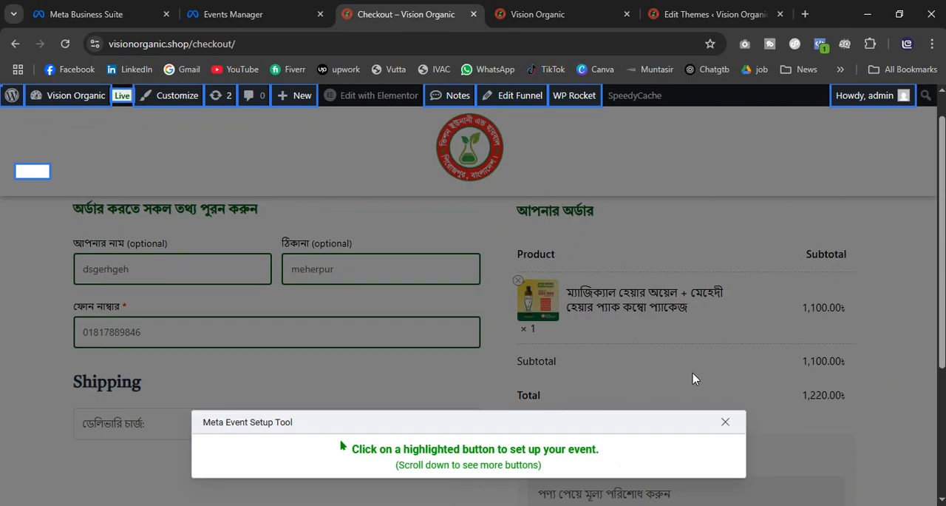
scroll(739, 374, down, 2)
click(789, 451)
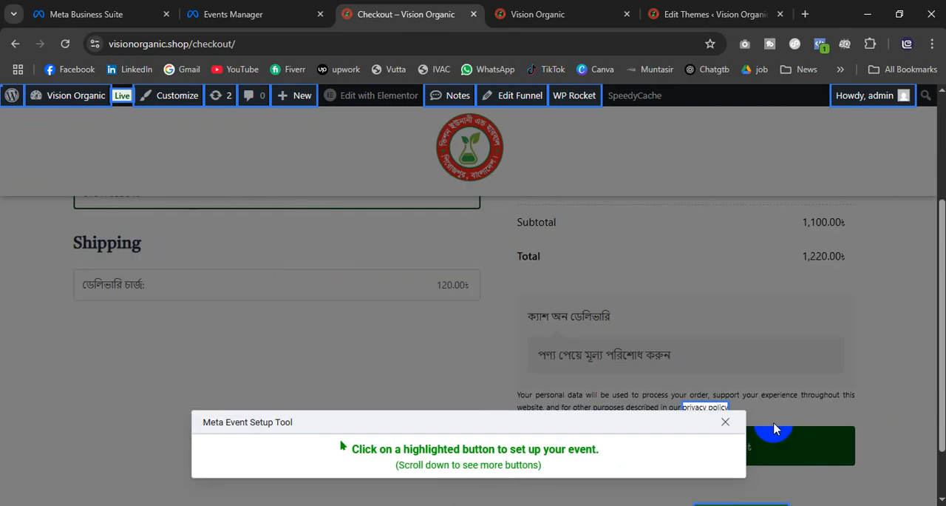
click(785, 451)
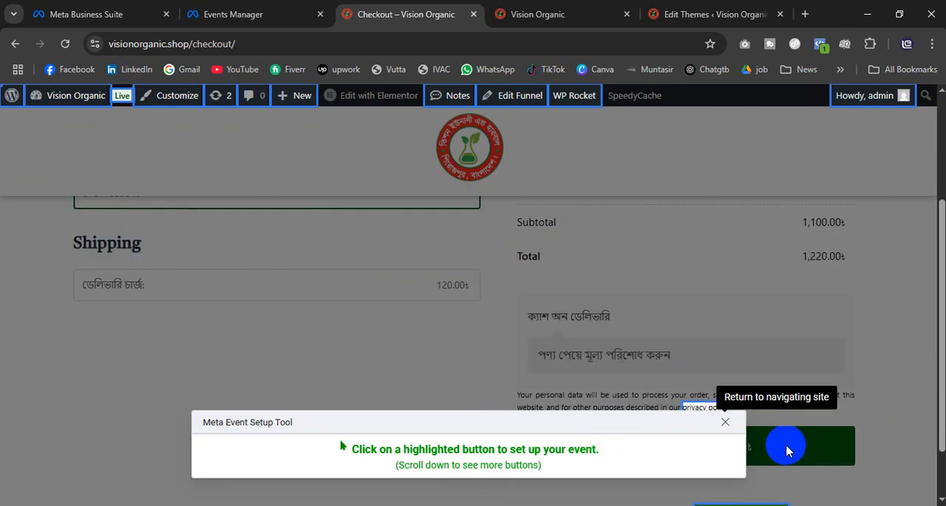
scroll(786, 451, down, 2)
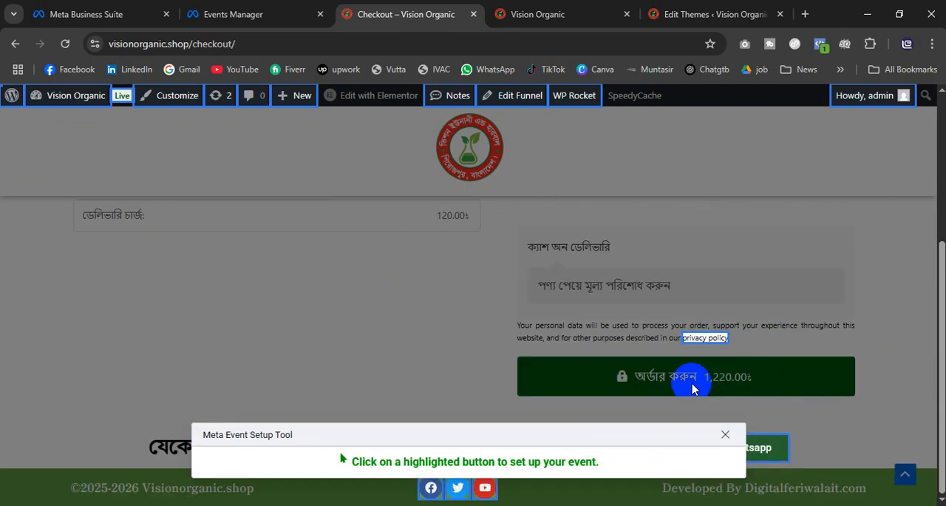
click(725, 435)
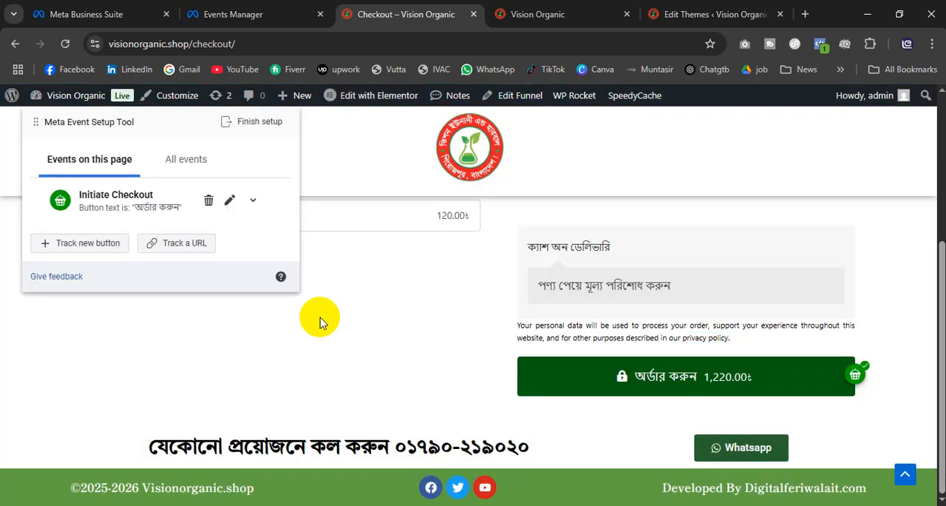
click(178, 244)
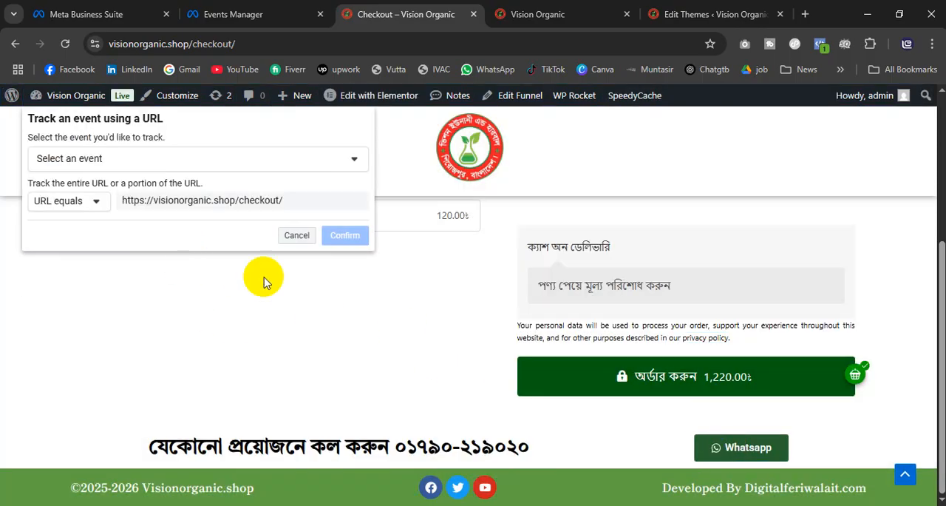
click(251, 168)
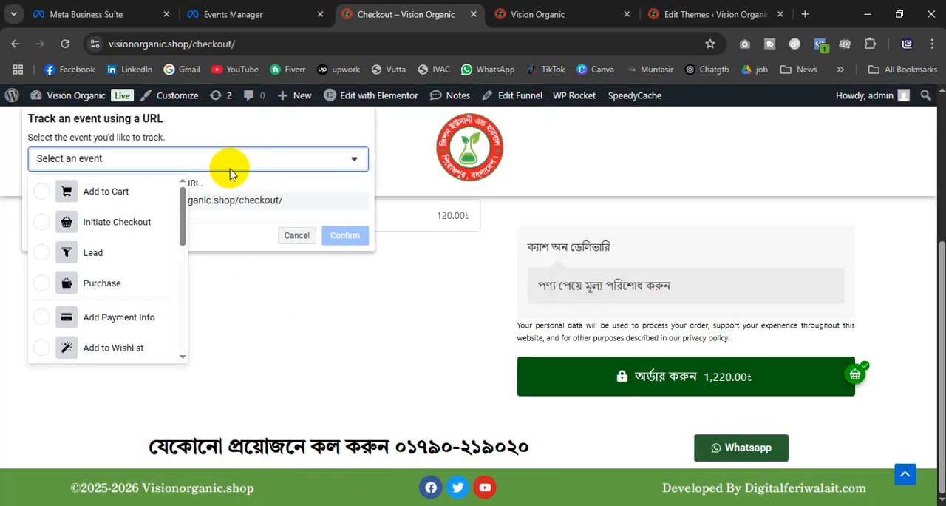
click(385, 346)
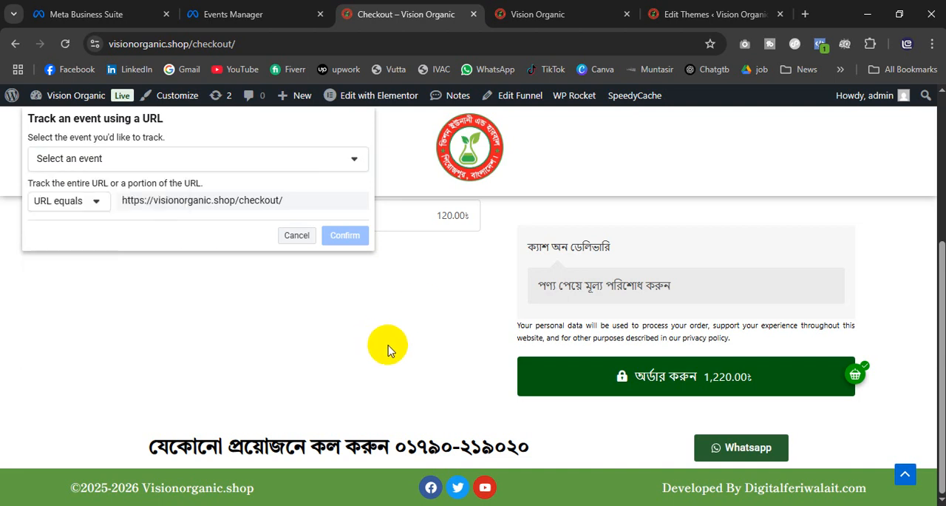
Step: Check the filled-in checkout form and place the combo package order with cash on delivery
scroll(363, 344, up, 3)
click(181, 304)
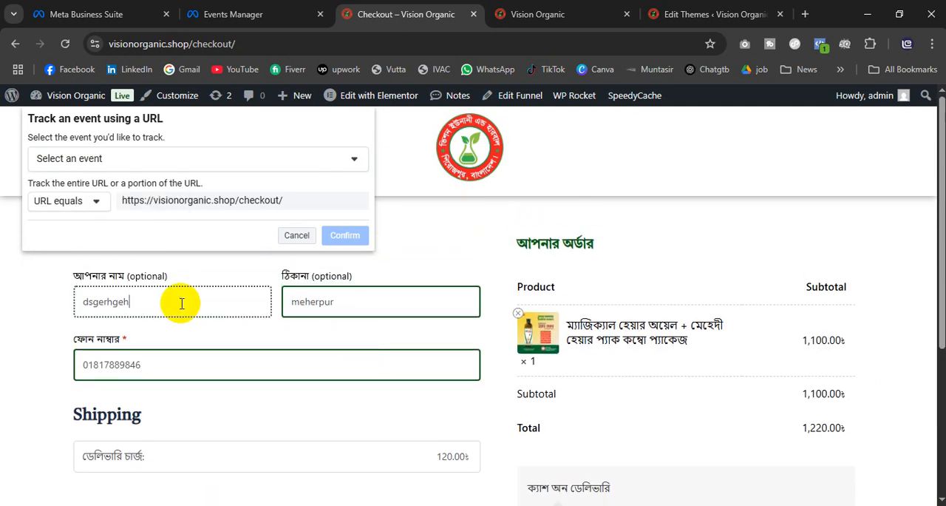
click(370, 307)
scroll(333, 398, down, 3)
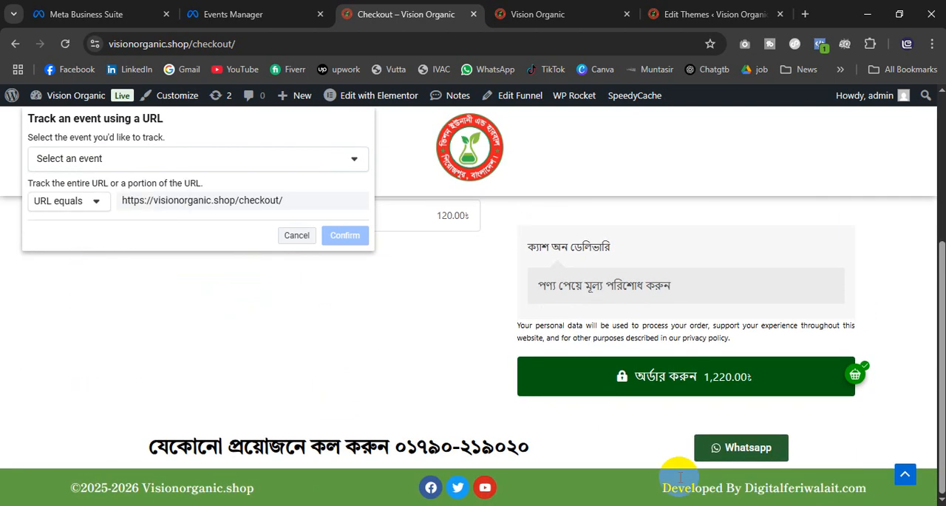
click(636, 378)
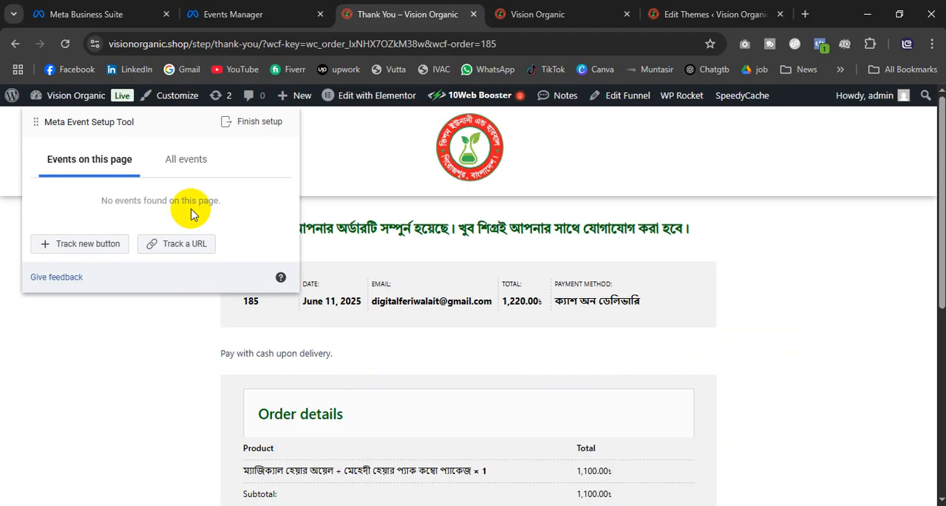
Step: Track the thank-you page's URL as a new Purchase event and look over the order totals
click(186, 248)
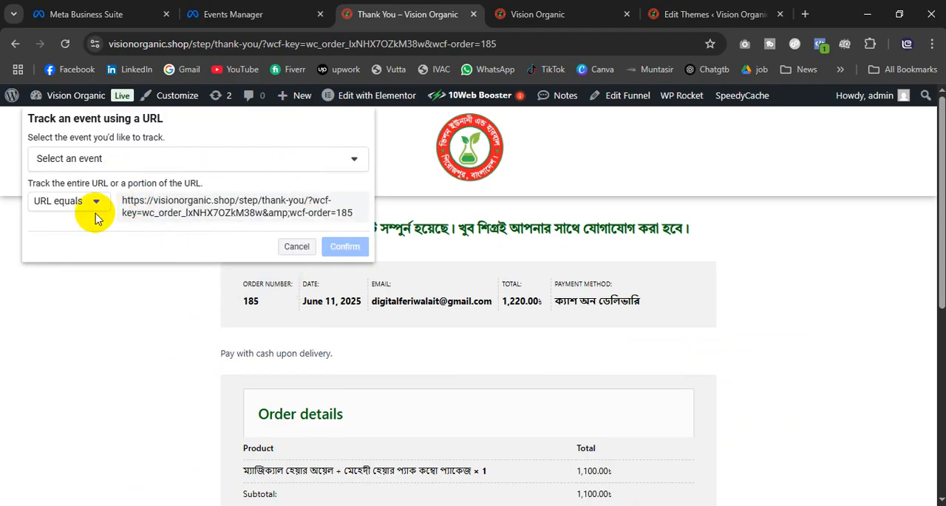
click(126, 162)
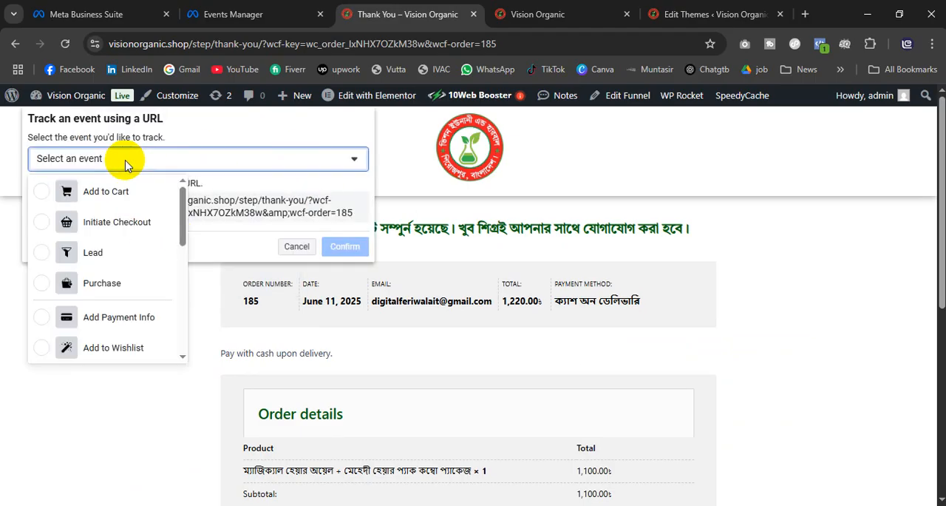
click(111, 278)
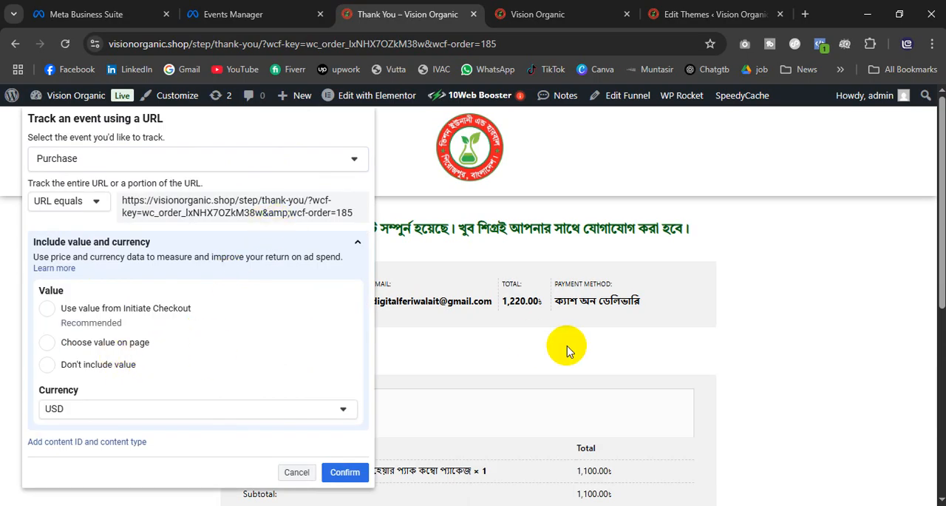
scroll(566, 346, down, 4)
scroll(568, 349, up, 2)
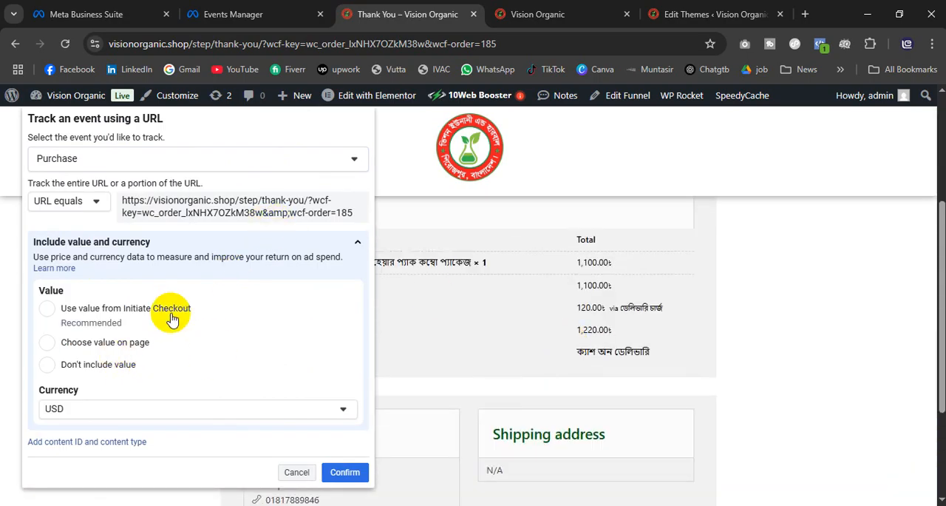
Step: Set the Purchase event's currency to BDT and use the value from Initiate Checkout
click(93, 408)
scroll(80, 465, down, 10)
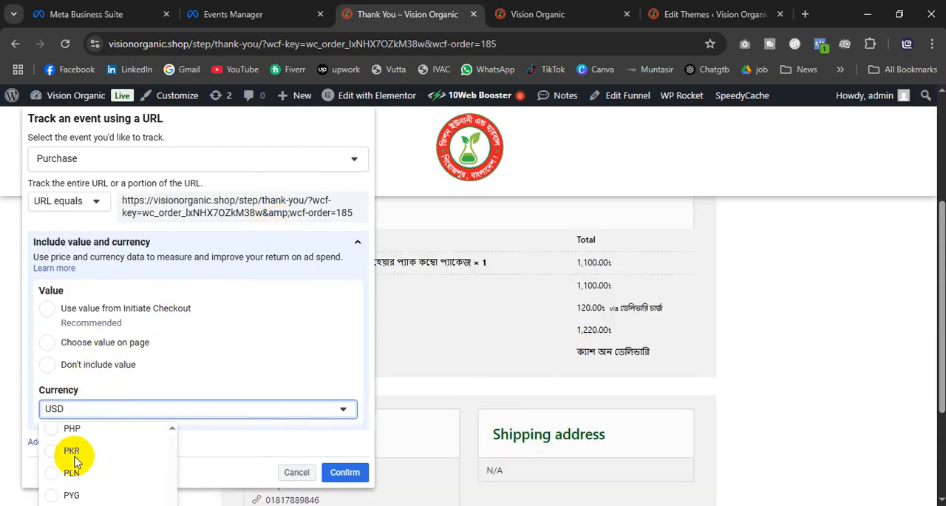
scroll(77, 459, up, 3)
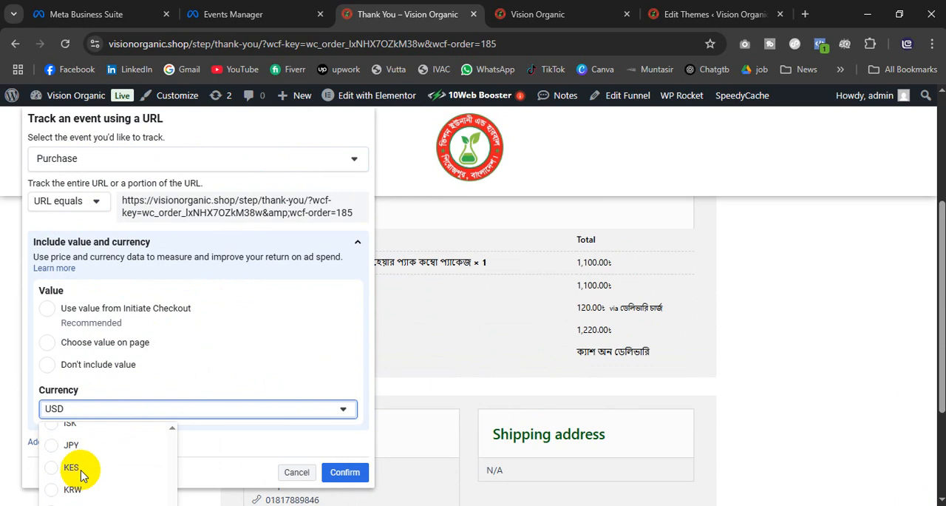
scroll(81, 475, up, 8)
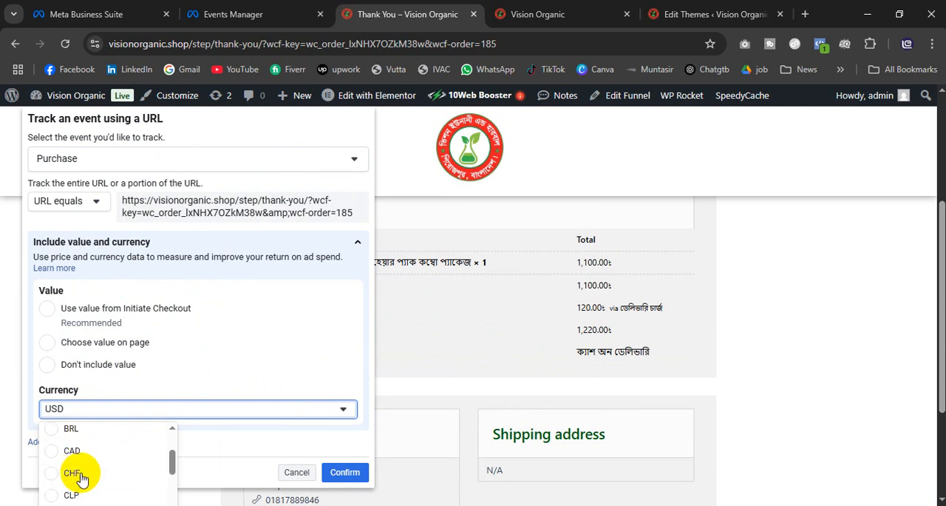
scroll(80, 481, up, 3)
scroll(87, 473, down, 1)
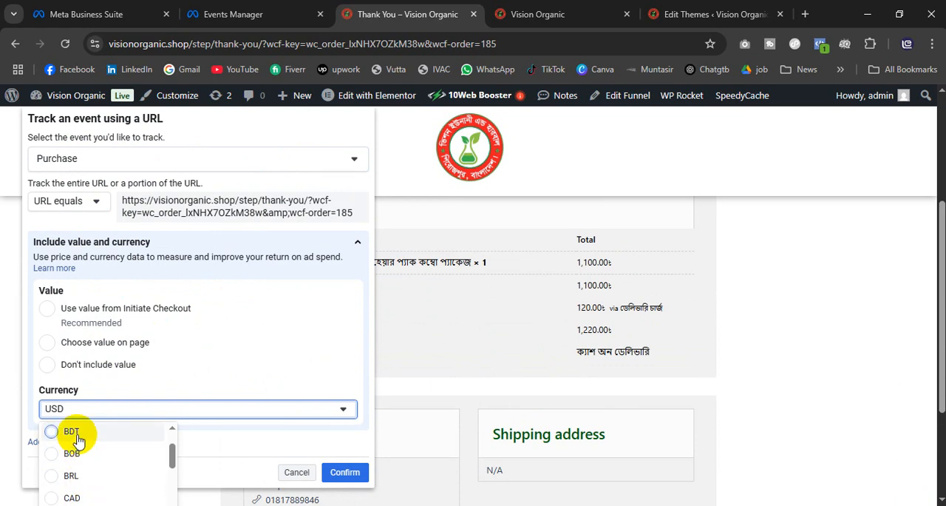
click(71, 432)
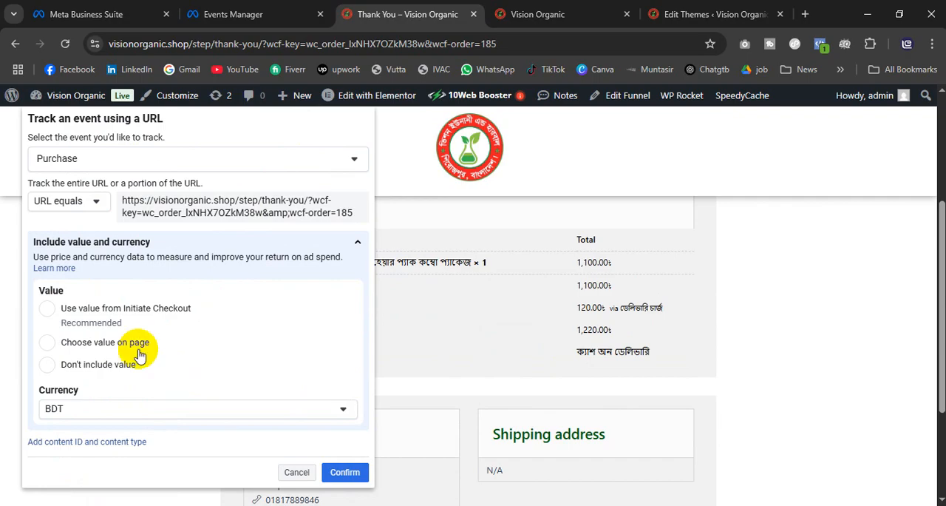
click(47, 307)
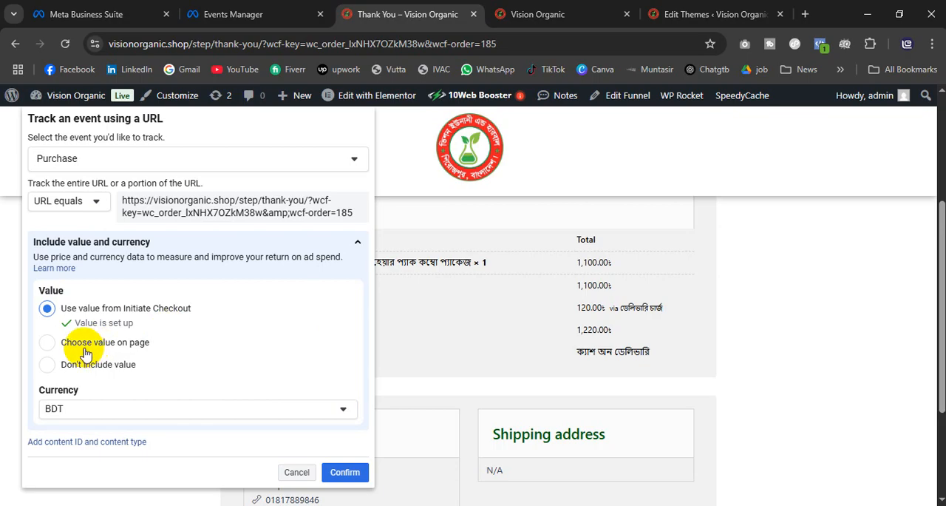
Step: Try to choose the Purchase event's value from the order totals on the thank-you page
click(47, 342)
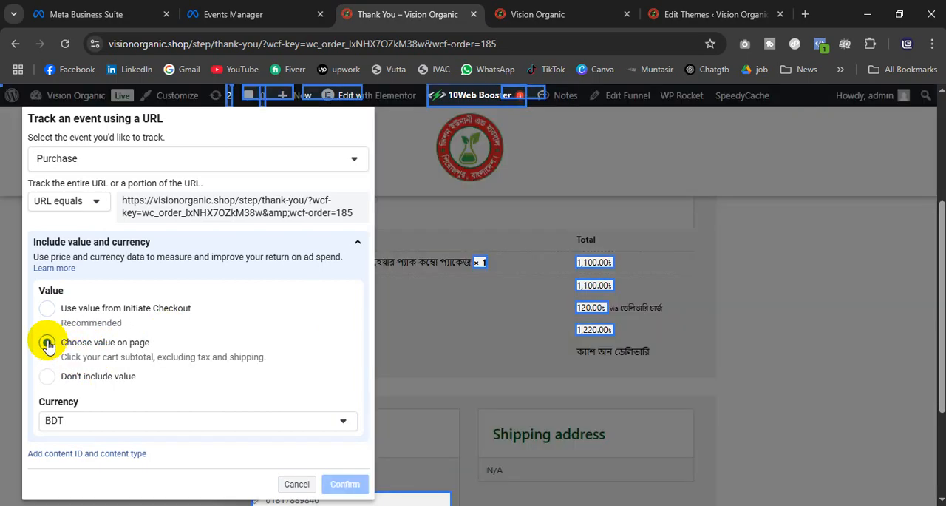
scroll(604, 347, down, 2)
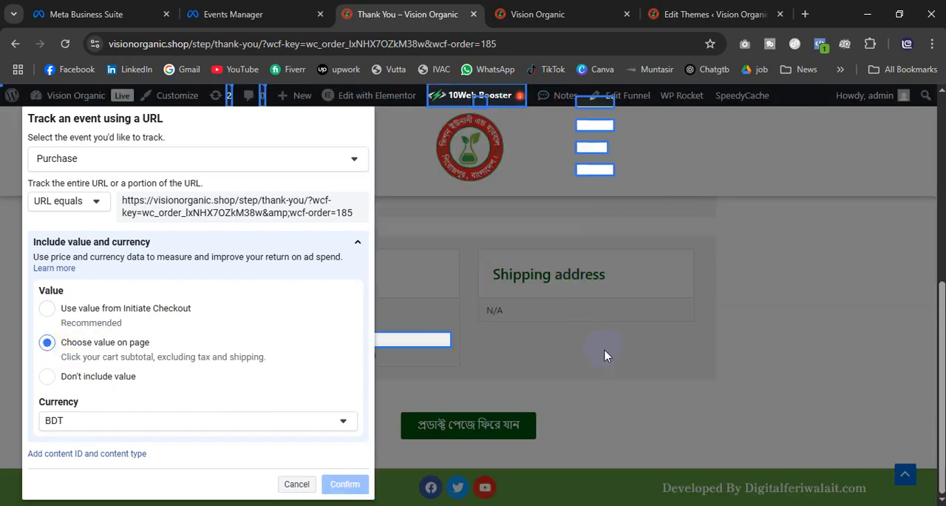
scroll(604, 349, up, 1)
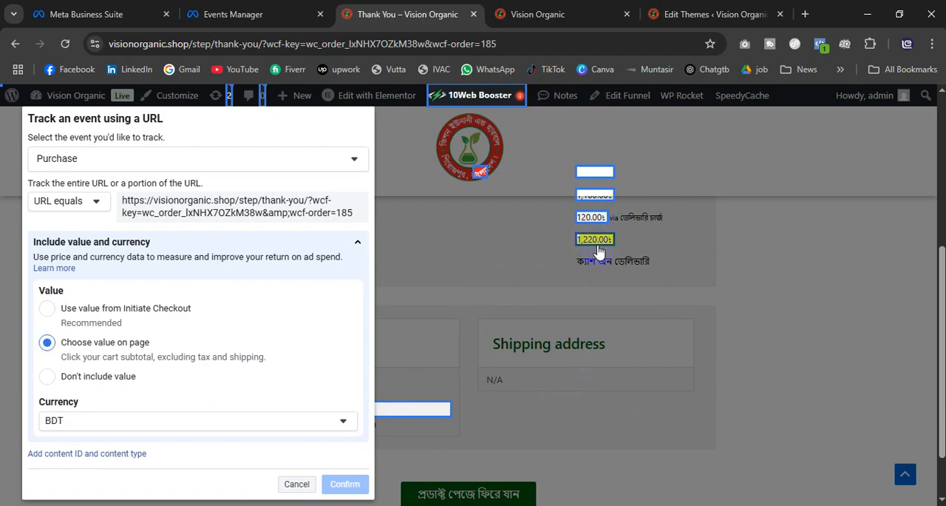
scroll(525, 347, up, 3)
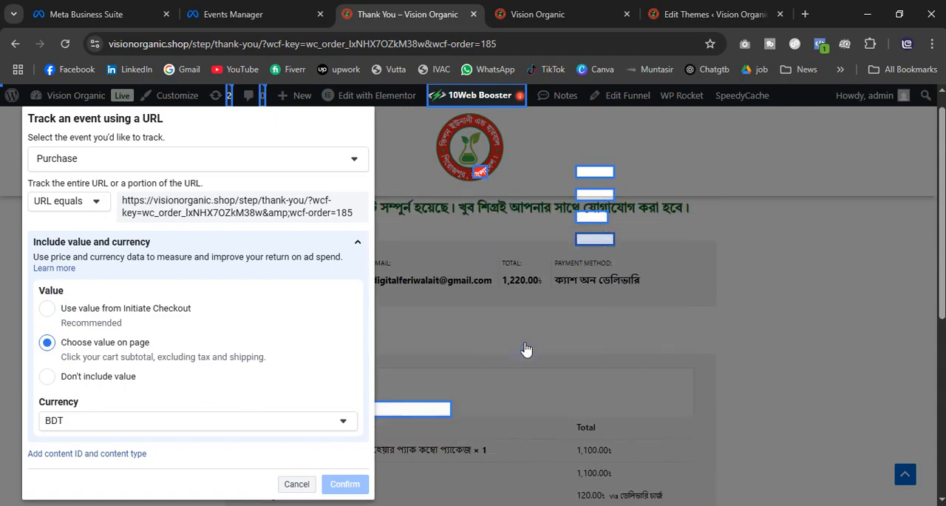
scroll(526, 349, down, 2)
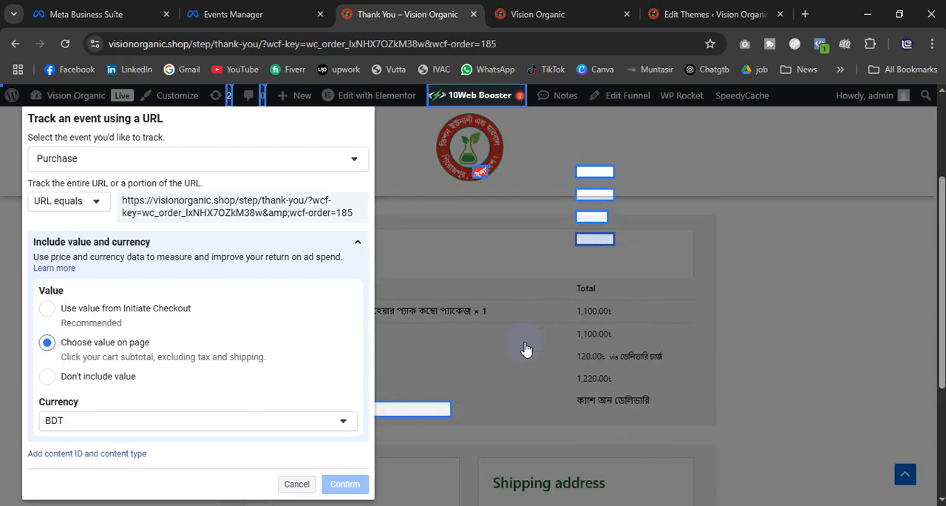
key(ctrl+minus)
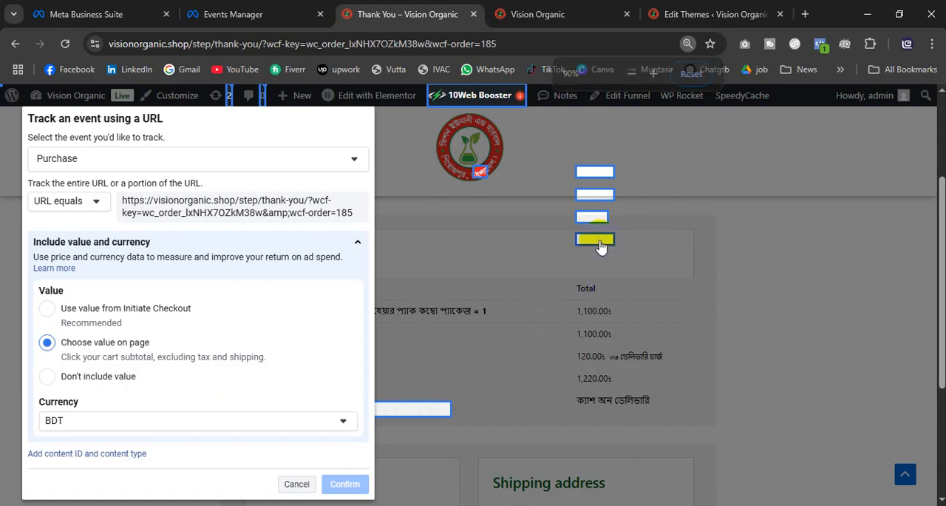
Step: Return the Purchase event's value to the one from Initiate Checkout and confirm the event
scroll(605, 372, down, 2)
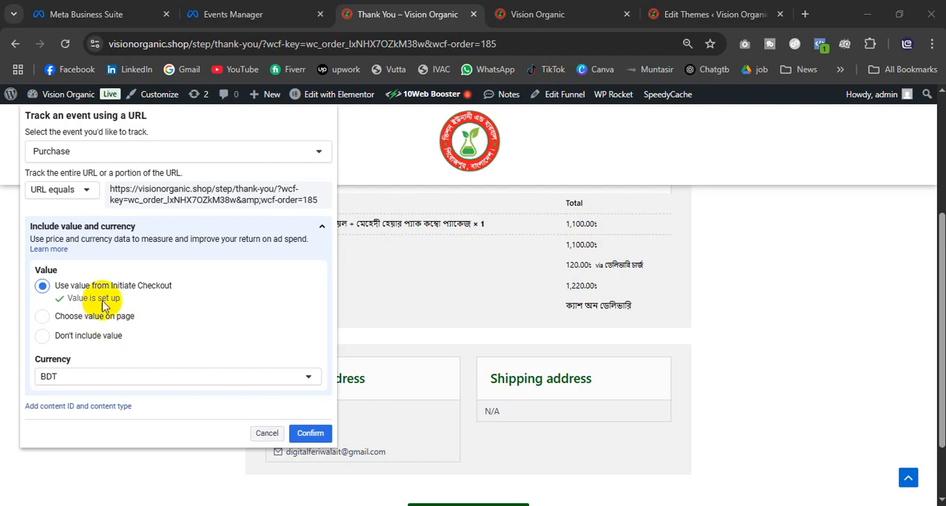
click(311, 436)
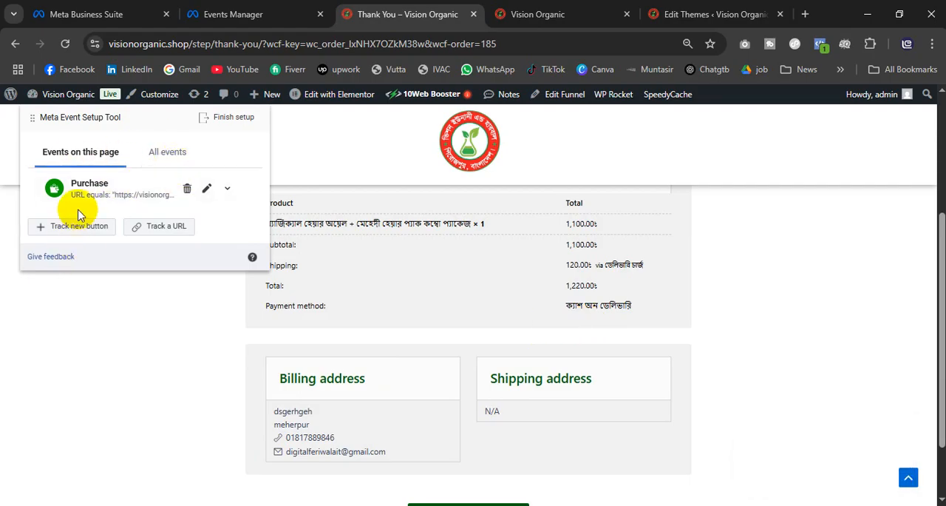
Step: Review the list of all configured events and finish the event setup
click(182, 153)
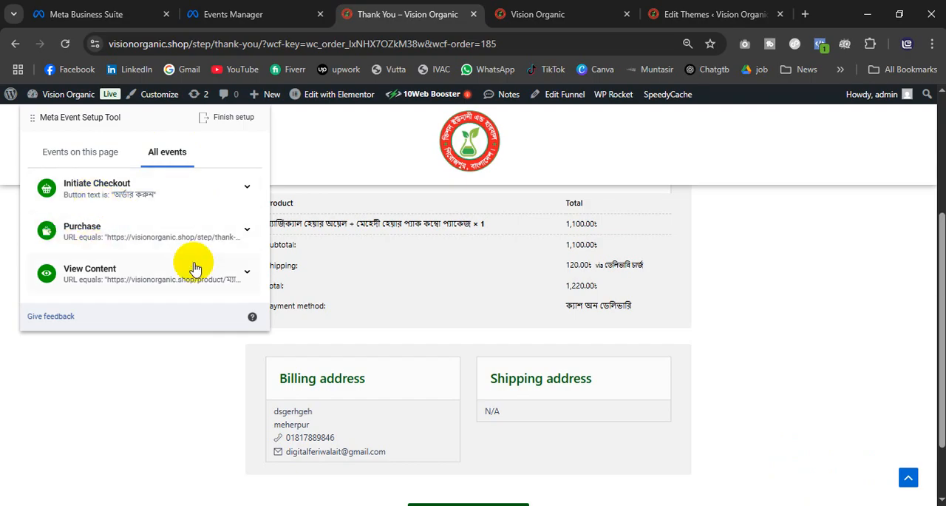
scroll(728, 363, down, 1)
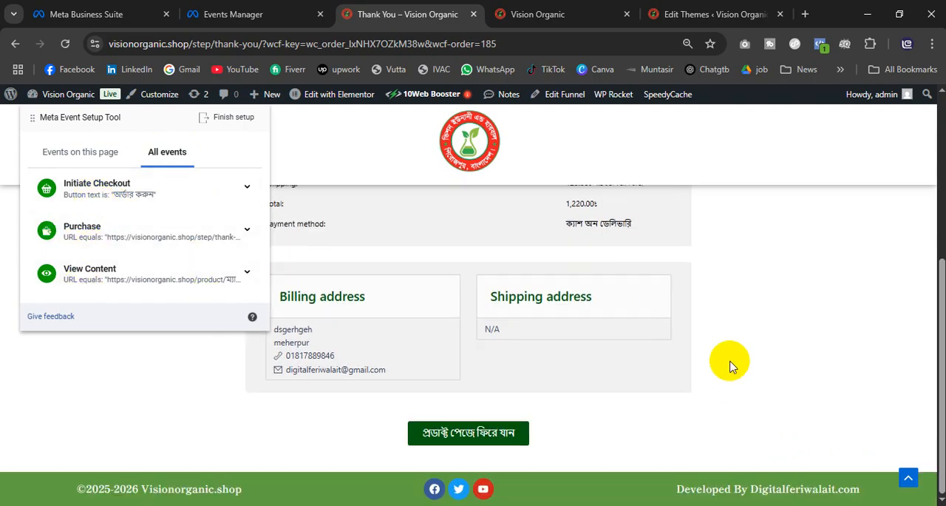
scroll(729, 364, up, 4)
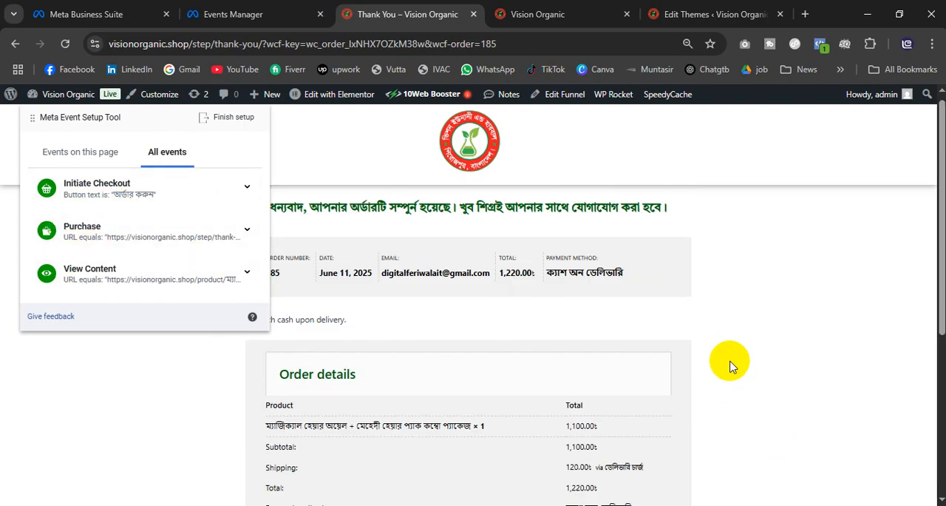
click(231, 121)
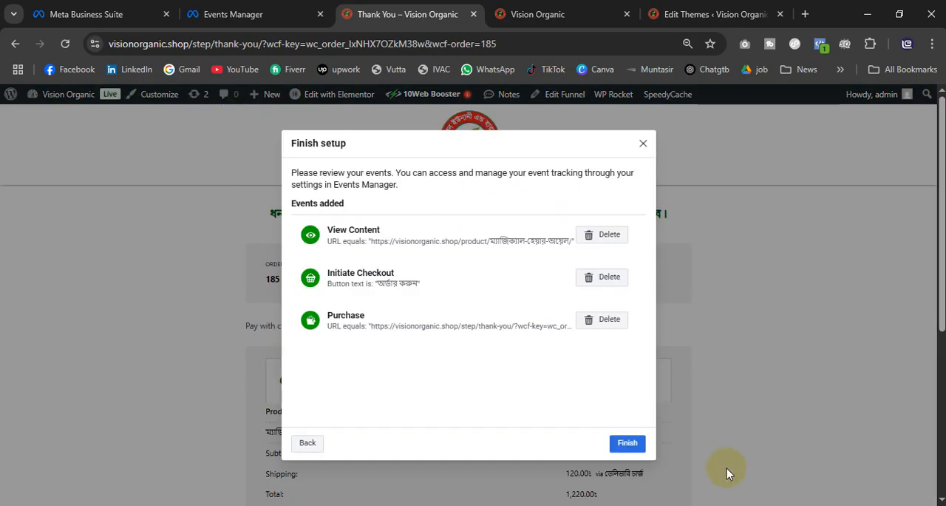
click(627, 441)
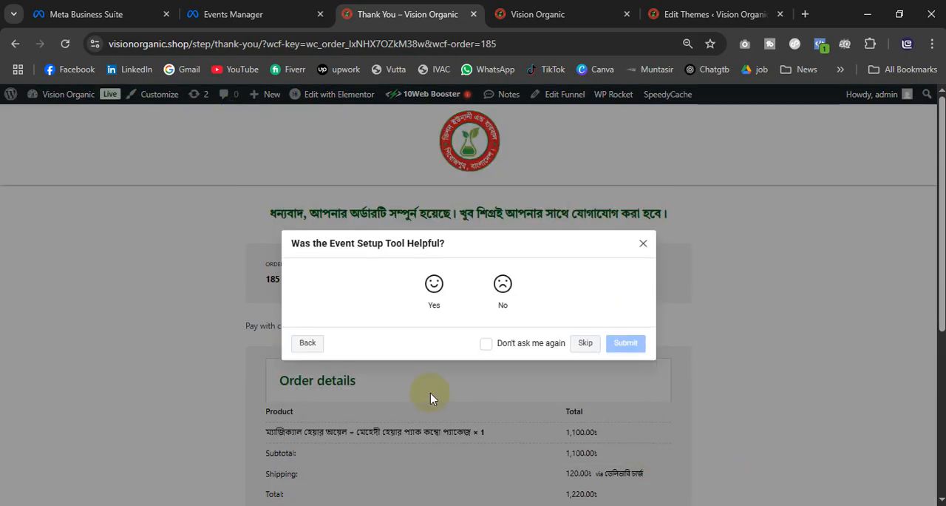
Step: Rate the Event Setup Tool as helpful, submit the feedback and close the tool
click(434, 284)
click(624, 386)
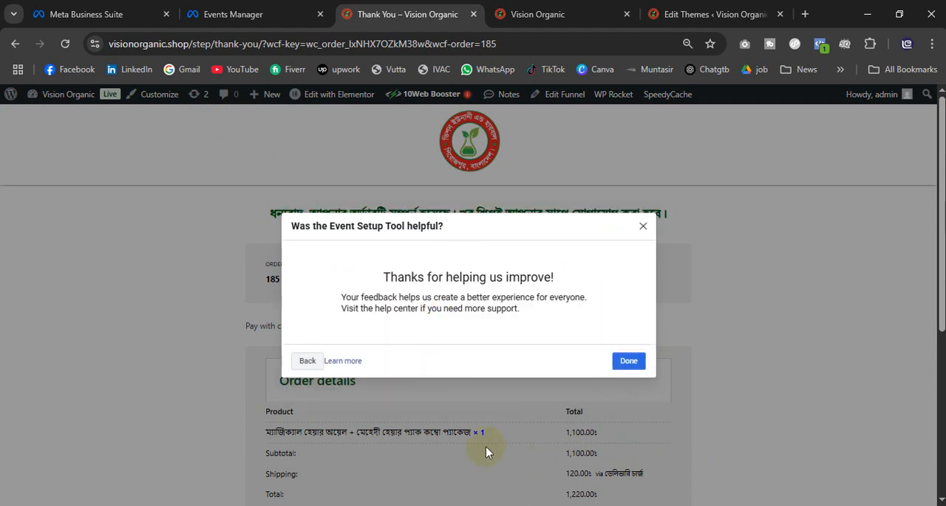
click(628, 360)
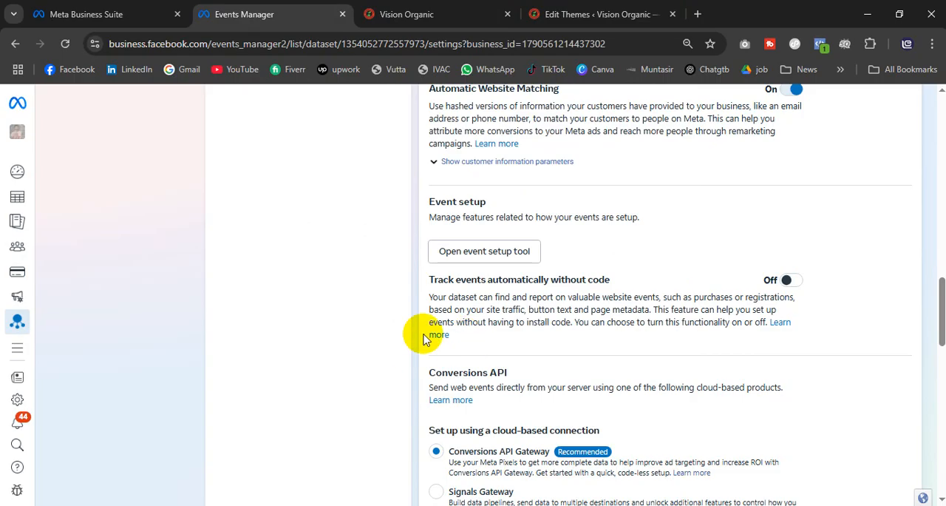
Step: Turn on automatic event tracking without code for Vision Pixel and look through its remaining settings
click(792, 282)
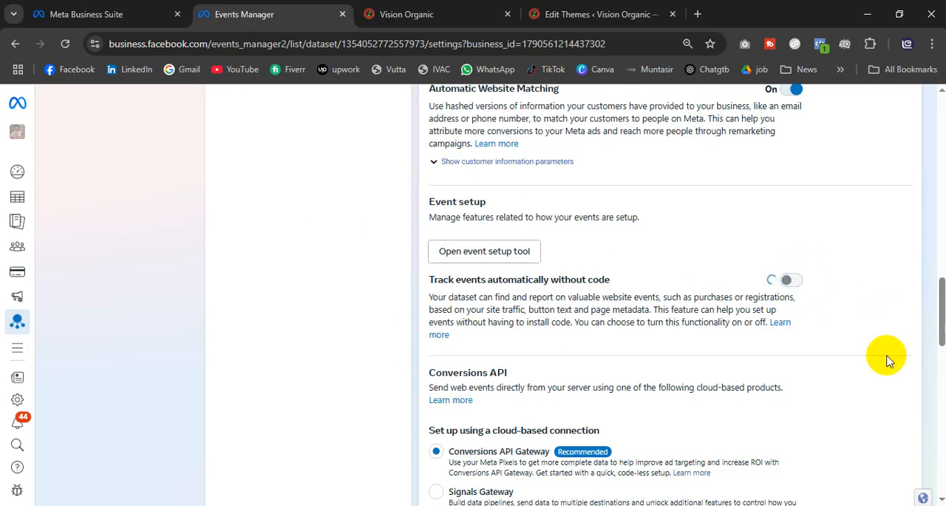
scroll(454, 399, down, 1)
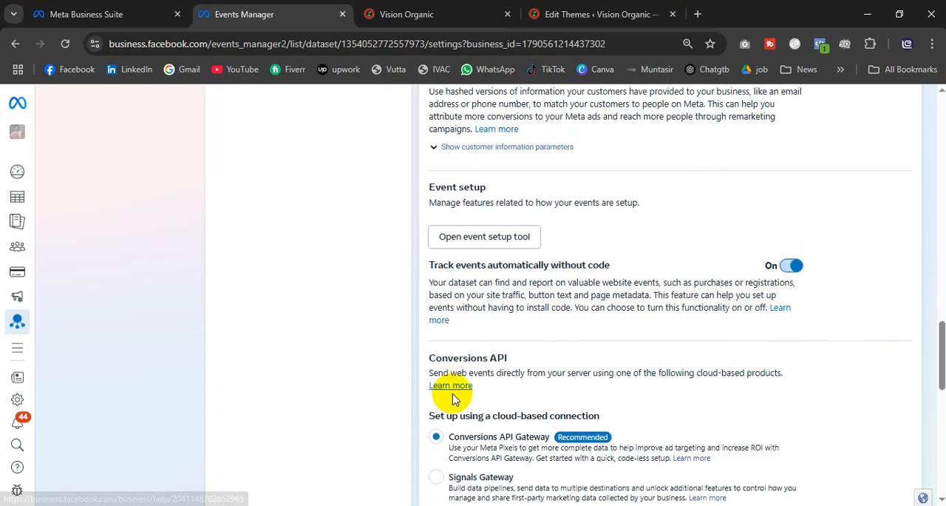
scroll(455, 397, down, 10)
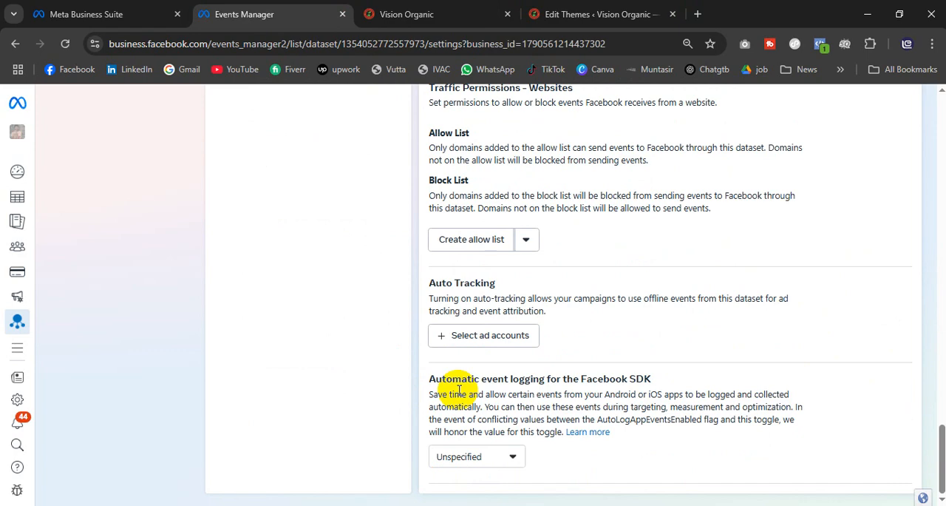
scroll(459, 389, up, 20)
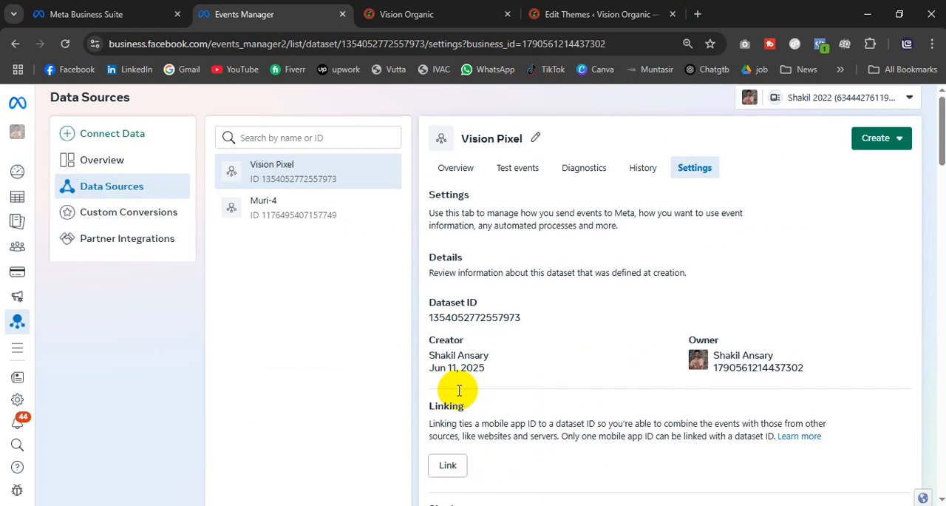
Step: Switch to the Vision Organic site, reload its homepage and check the installed pixel with Meta Pixel Helper
scroll(459, 391, up, 1)
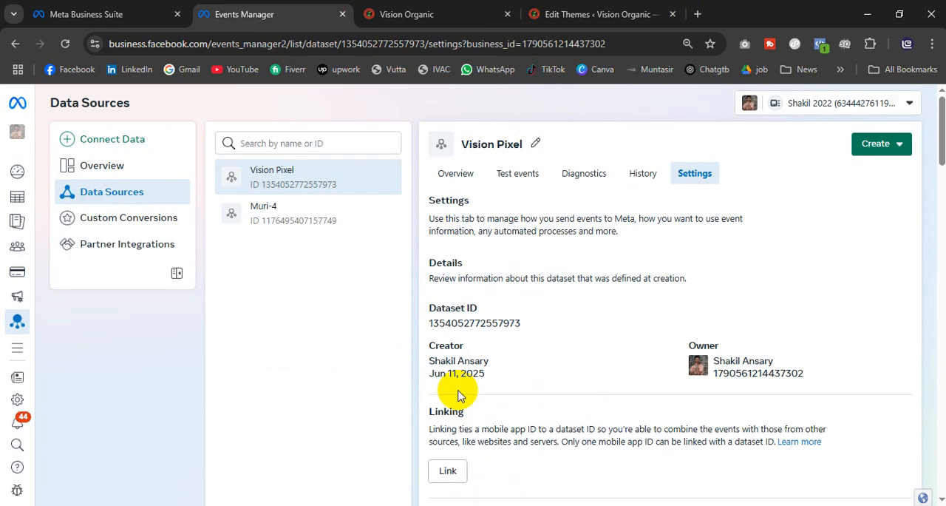
click(586, 25)
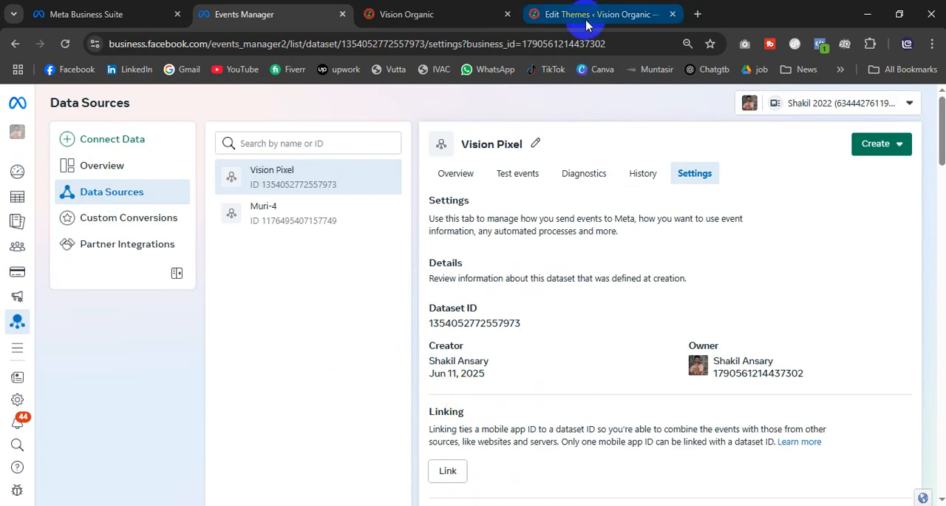
click(403, 16)
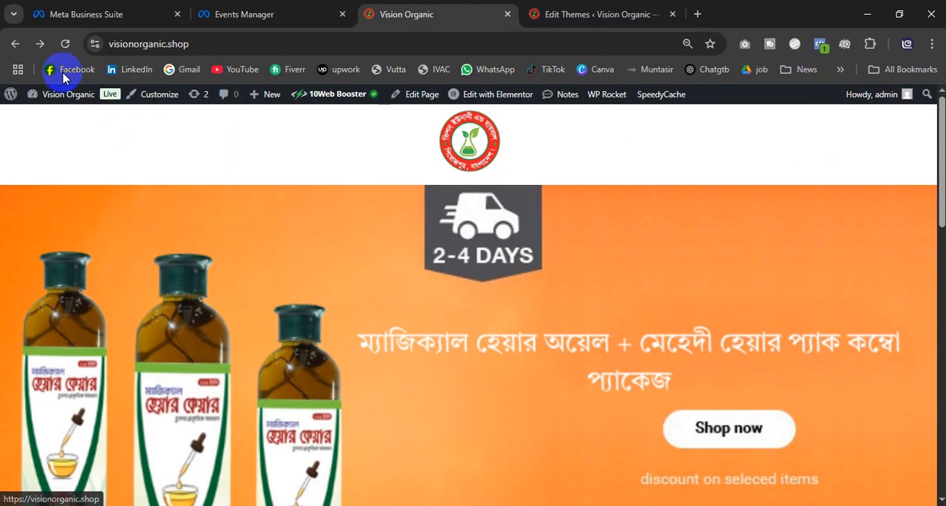
click(67, 45)
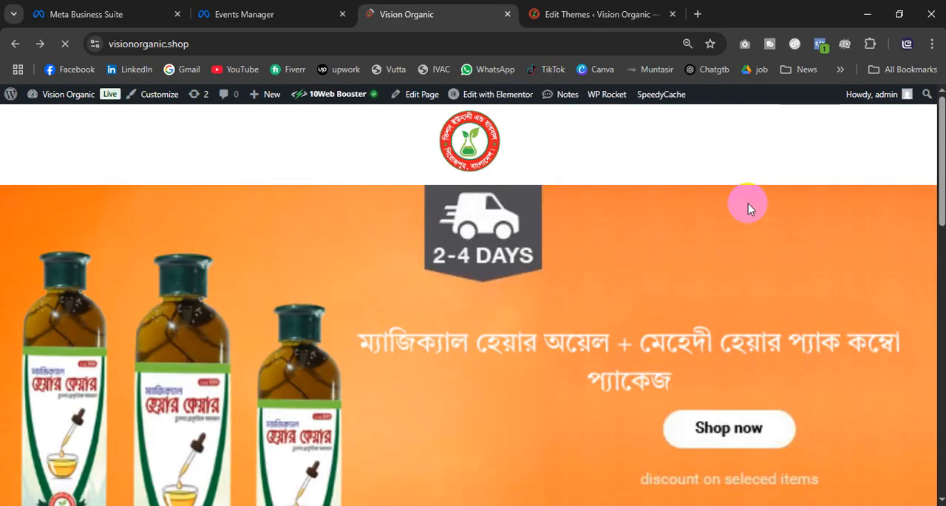
click(821, 44)
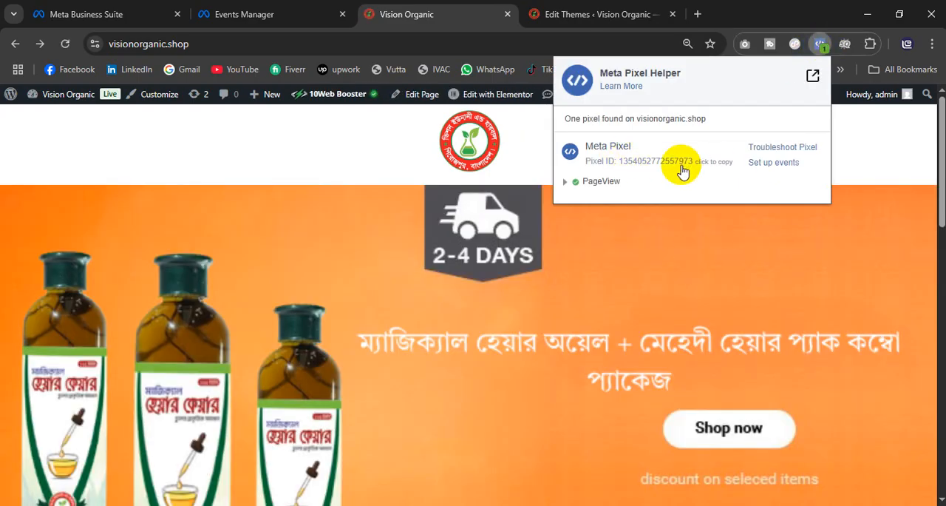
click(447, 362)
Step: Open the পেনিশন pain relief oil product from Special Collections and check its page with Meta Pixel Helper
scroll(447, 360, down, 5)
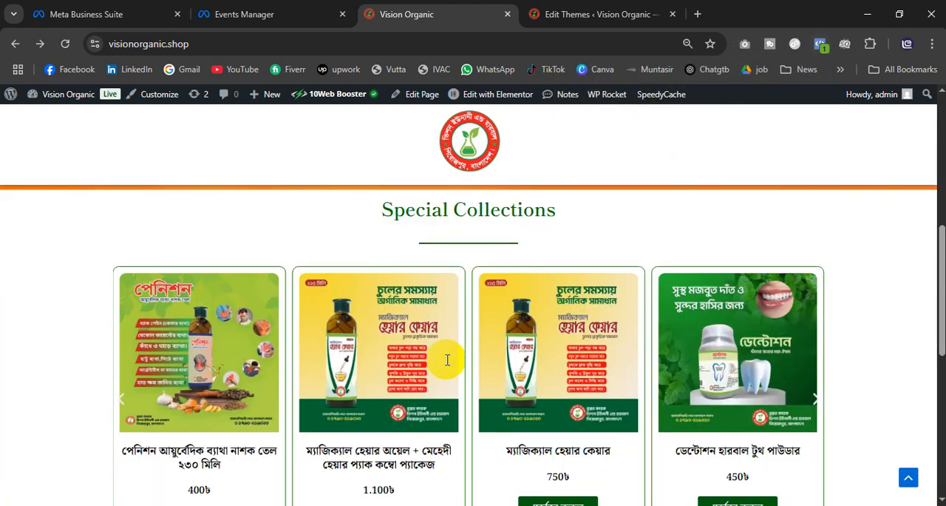
scroll(447, 360, down, 3)
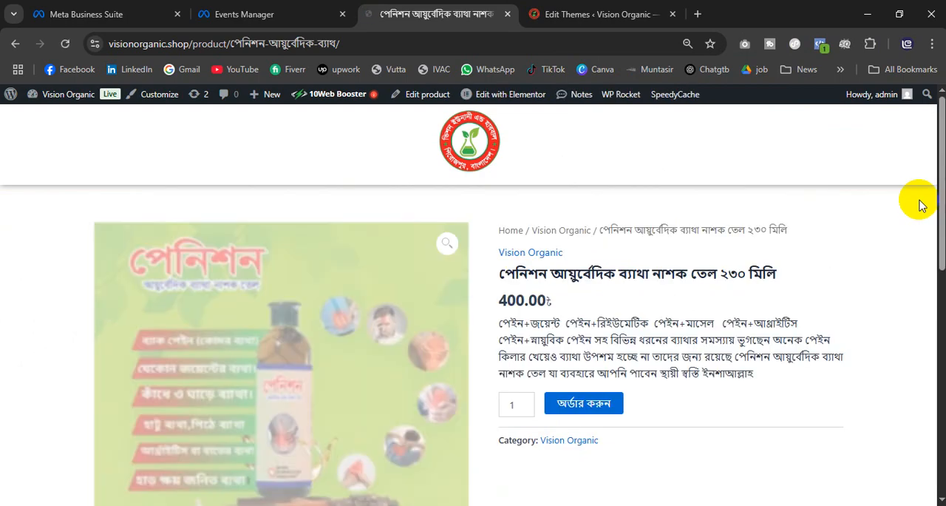
click(820, 46)
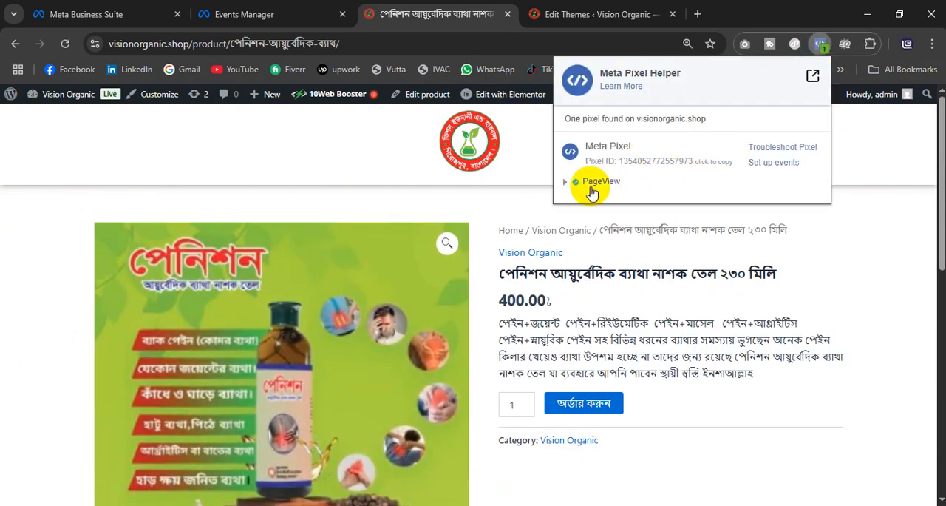
Step: Order one পেনিশন pain relief oil from its product page and check the fired pixel events with Meta Pixel Helper
click(586, 411)
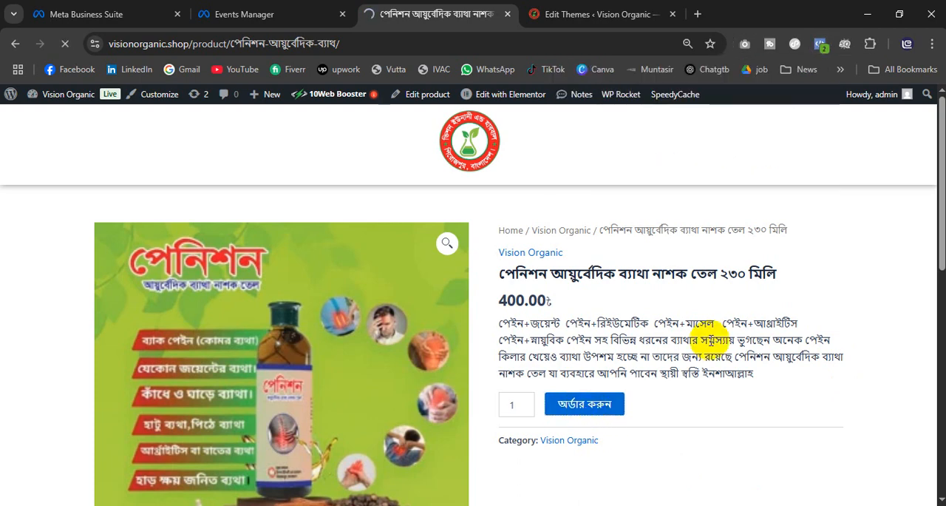
click(822, 53)
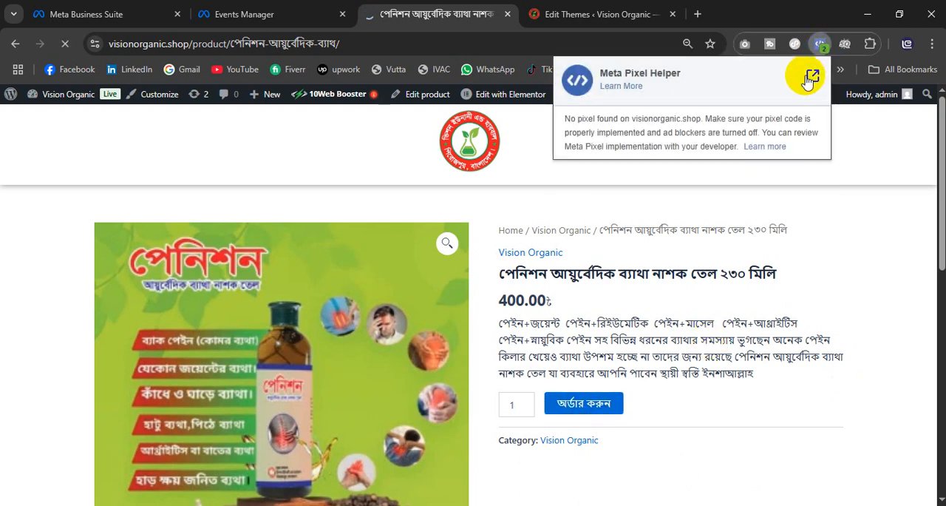
click(904, 144)
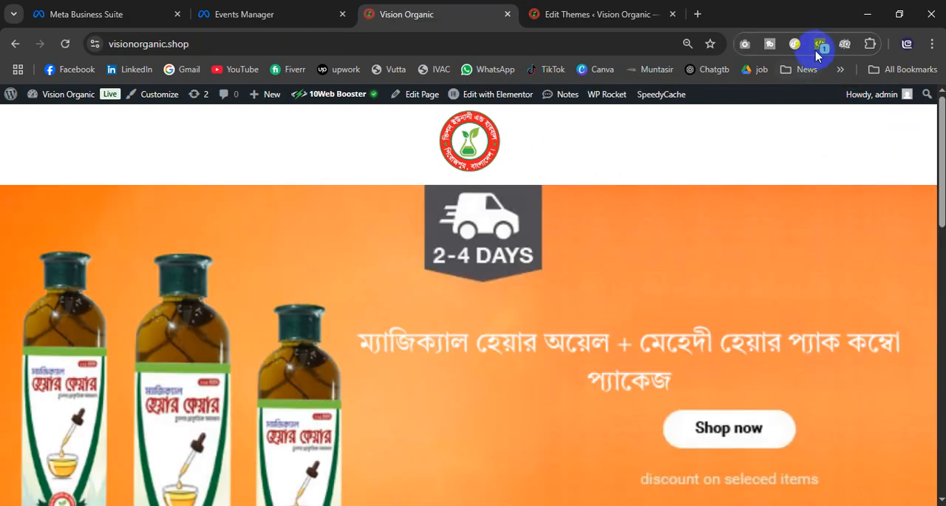
Step: Check the Vision Organic homepage with Meta Pixel Helper and open the ডেন্টোশন herbal tooth powder product
click(821, 45)
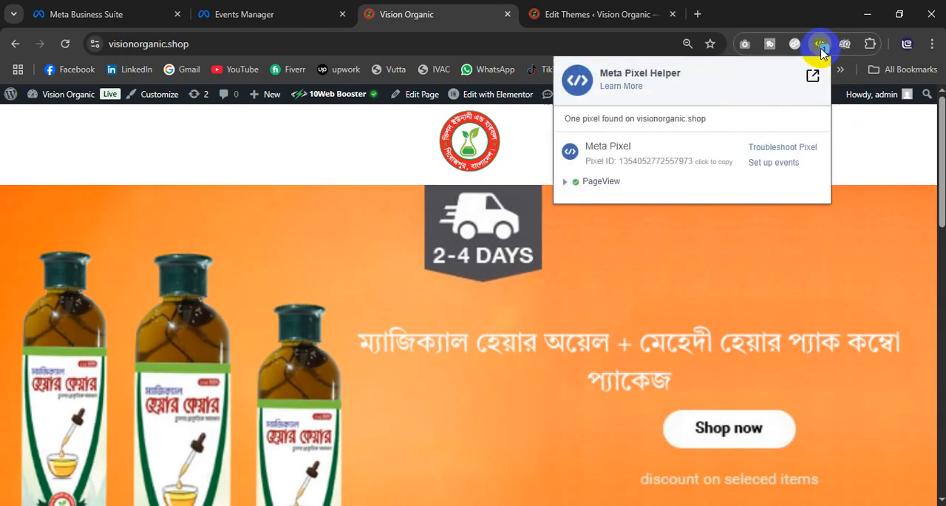
click(669, 225)
scroll(564, 306, down, 10)
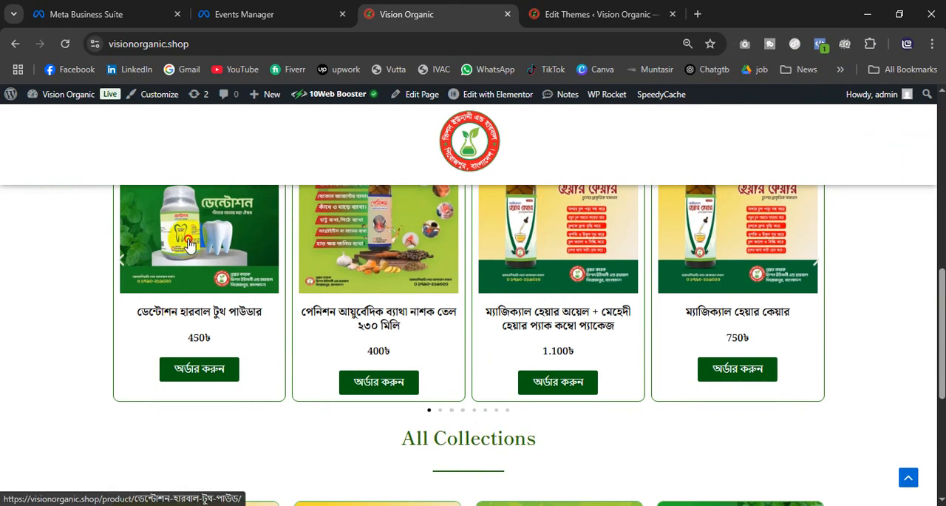
click(190, 244)
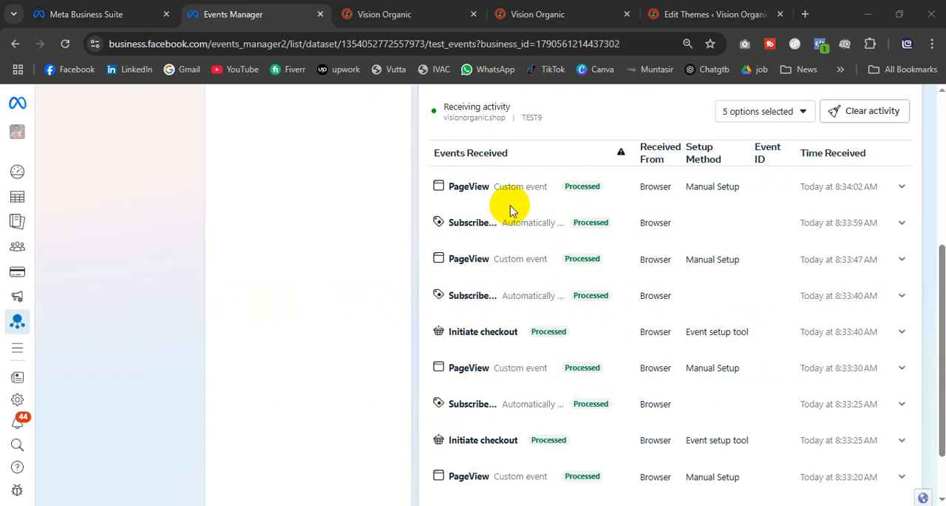
Step: Review the events received from visionorganic.shop in Vision Pixel's event test, including their status, setup method and time
scroll(507, 399, down, 2)
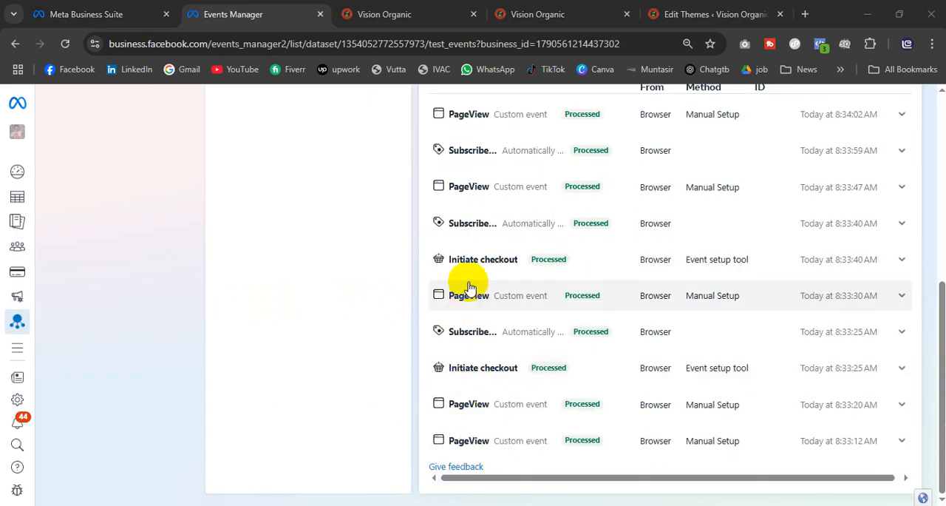
scroll(517, 366, up, 1)
scroll(518, 366, up, 1)
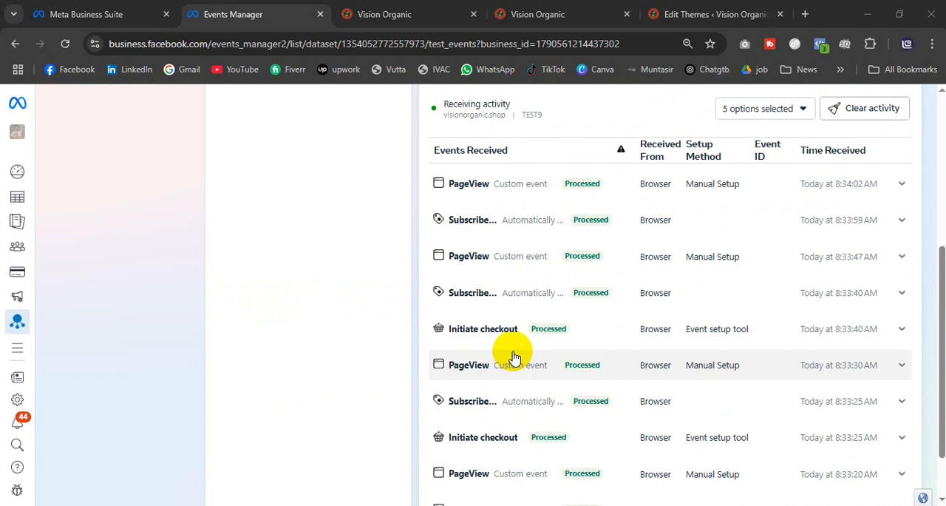
scroll(515, 357, up, 2)
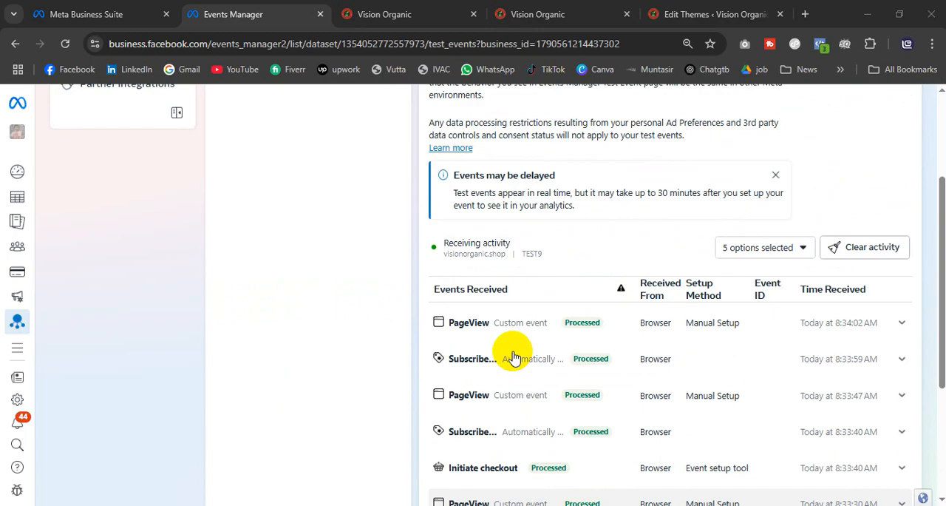
scroll(514, 357, up, 3)
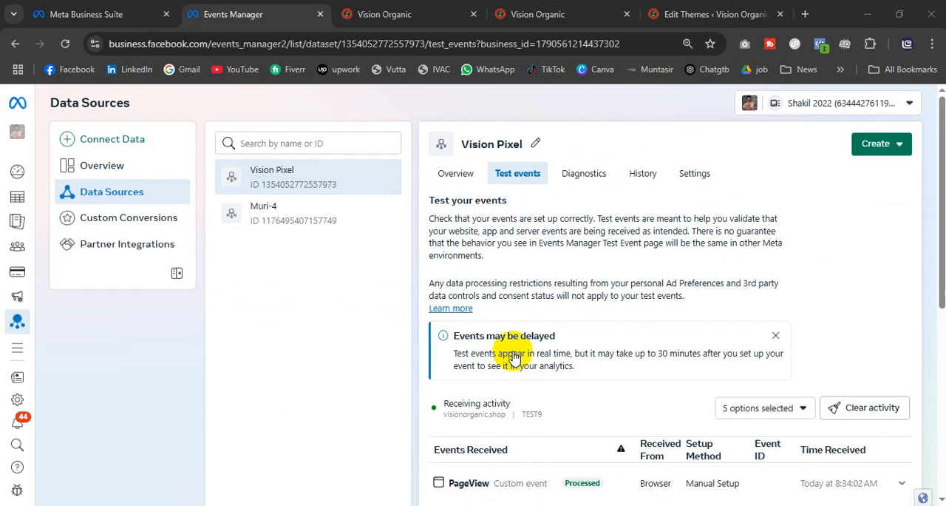
scroll(813, 300, down, 1)
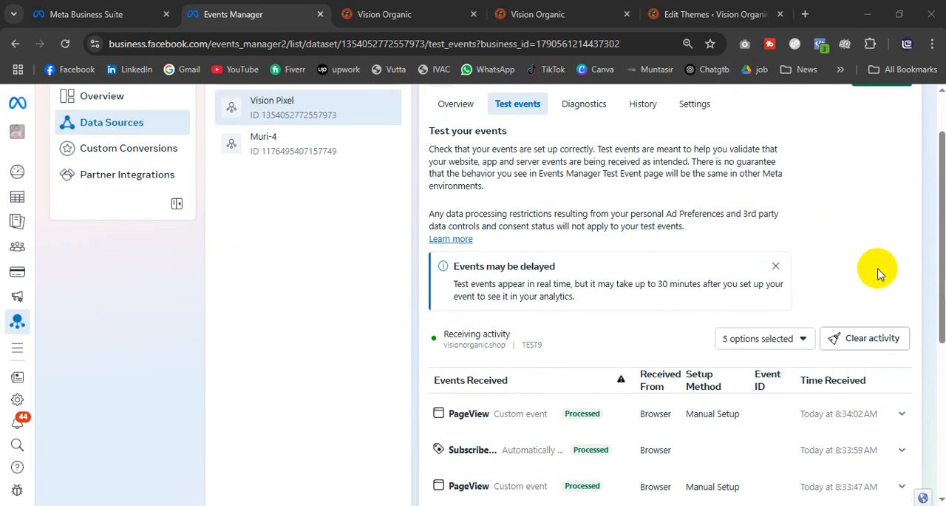
scroll(842, 307, down, 3)
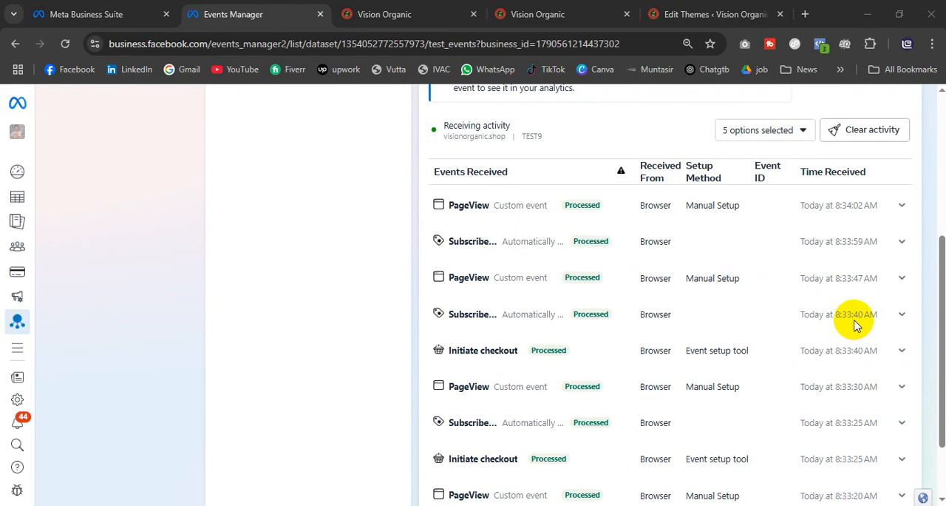
Step: Clear all recorded activity from Vision Pixel's test session and confirm the removal
scroll(855, 323, up, 4)
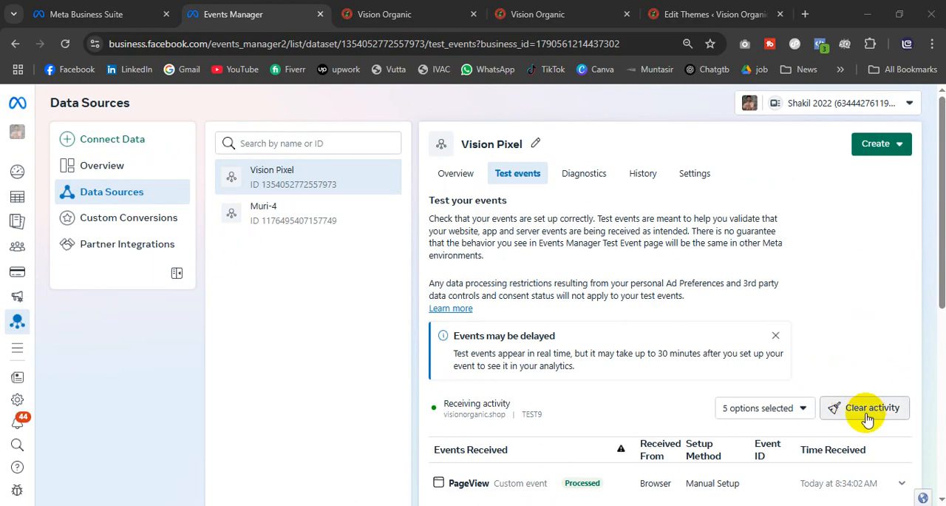
click(868, 416)
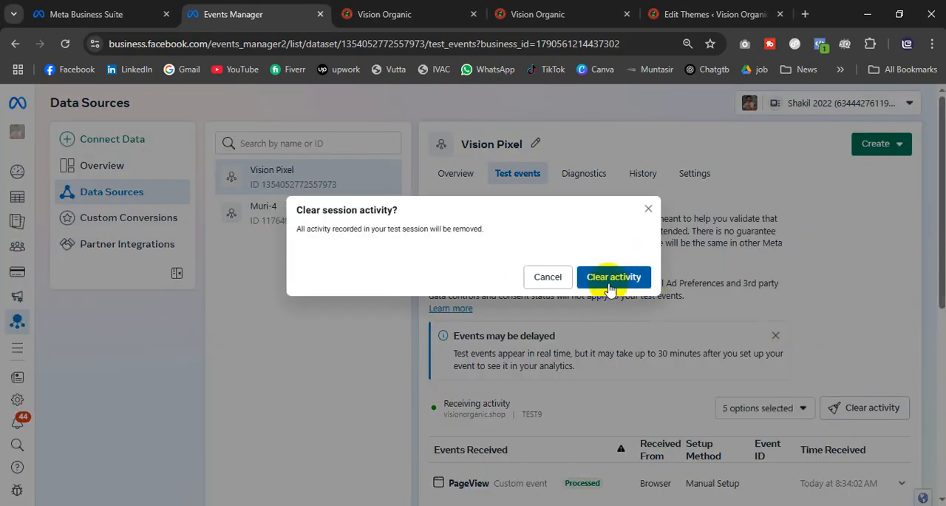
click(610, 286)
scroll(755, 362, down, 1)
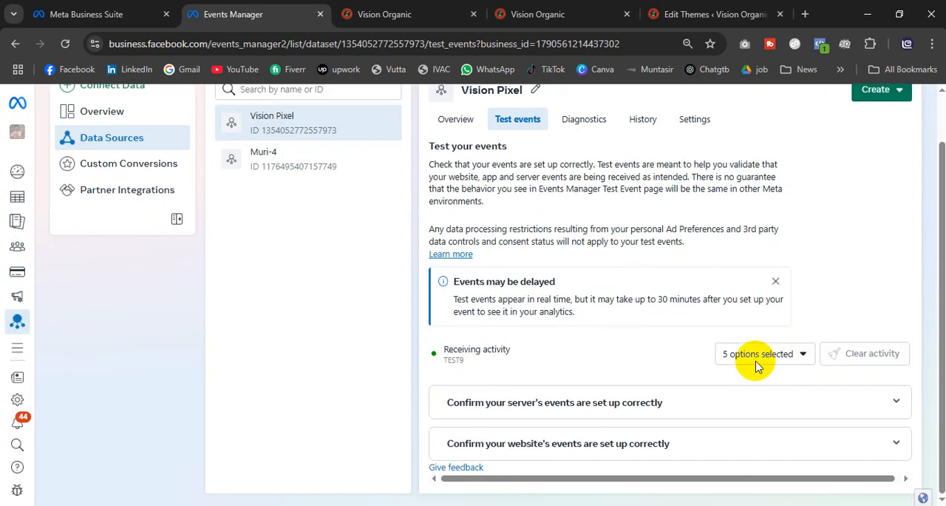